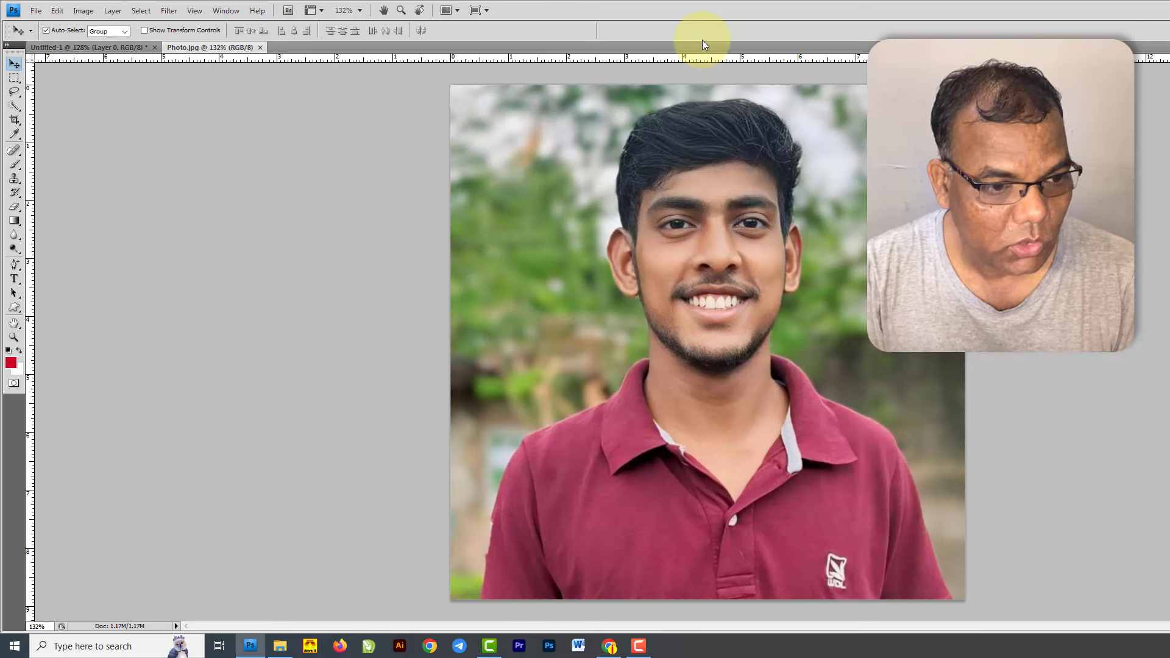
- Choose the standard Pen Tool from the pen tool group
left_click(15, 268)
left_click(75, 265)
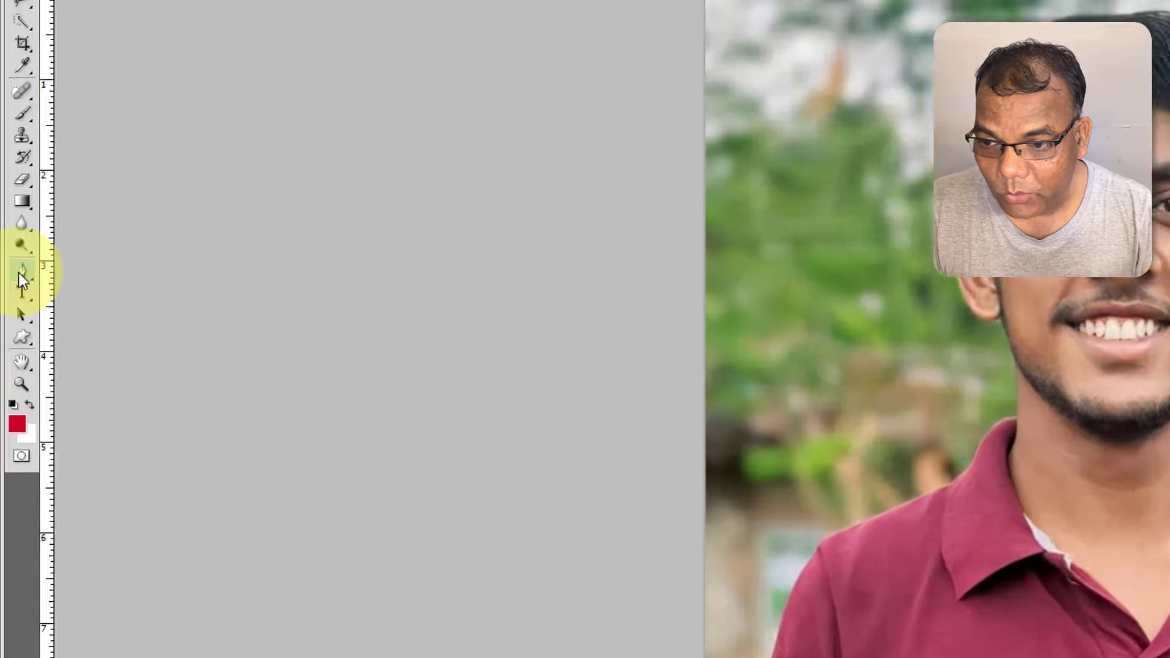
left_click(21, 272)
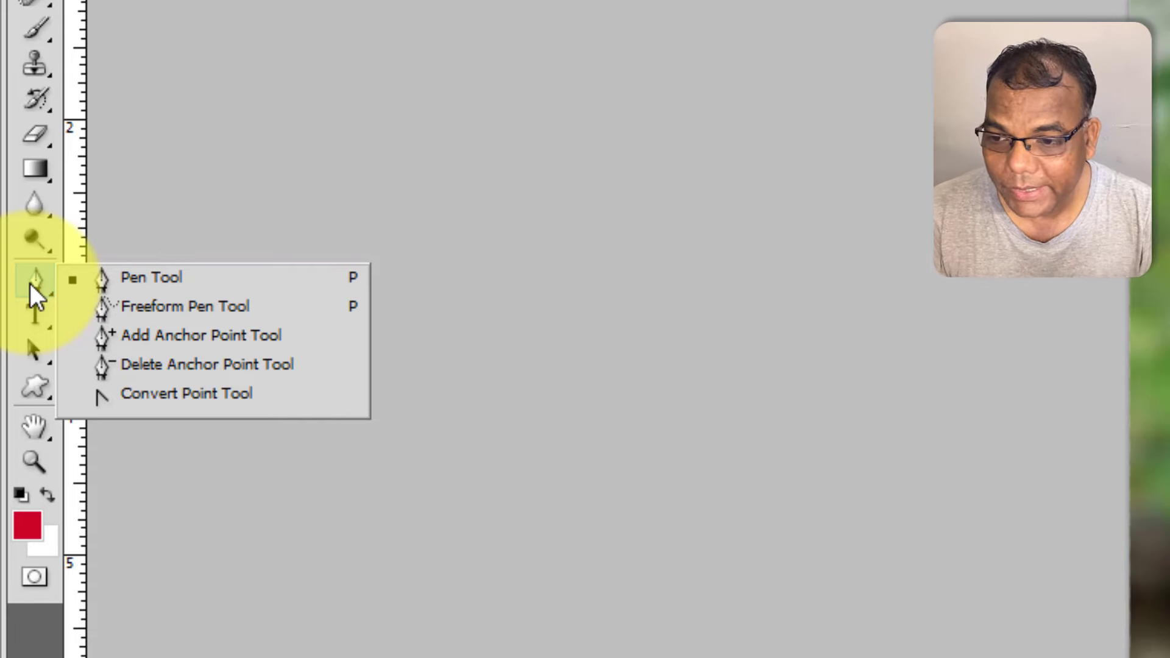
left_click(230, 276)
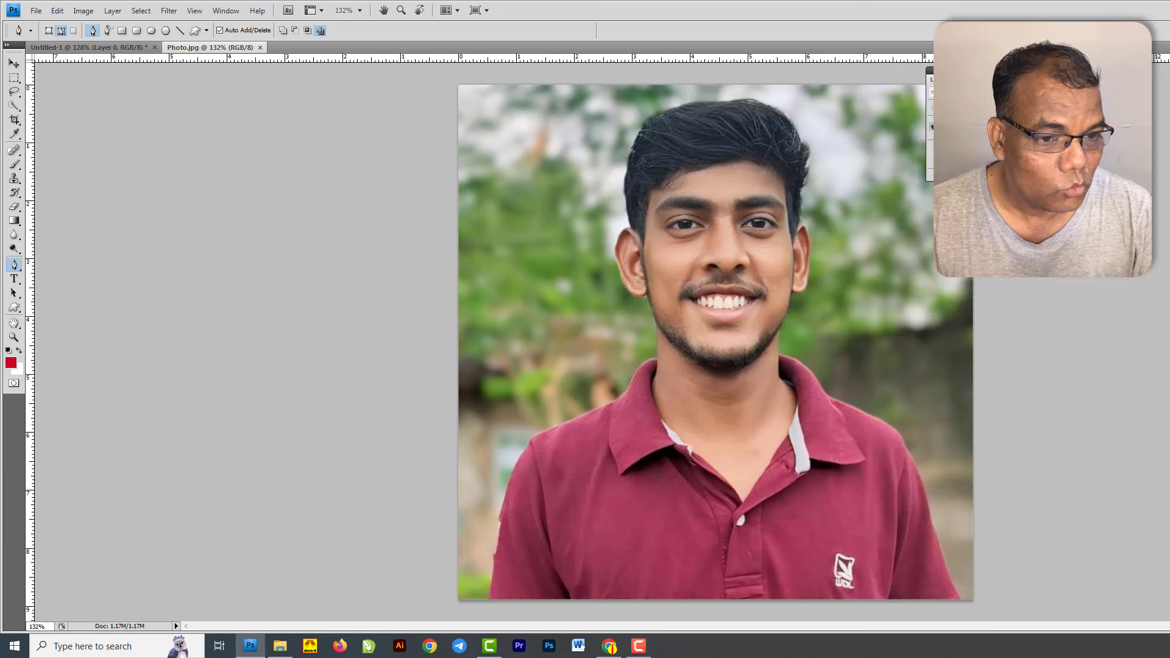
- Move the layer list beside the portrait and convert the locked Background into a regular layer with the default settings
left_click_drag(1101, 181, 1100, 429)
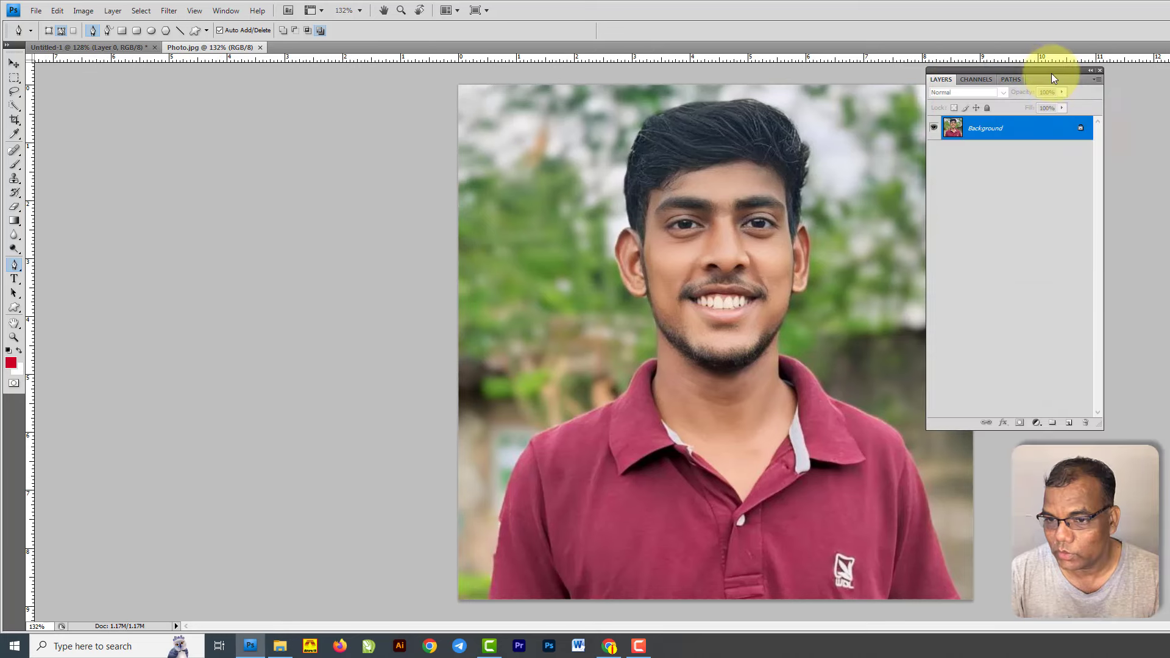
left_click_drag(1051, 72, 1095, 97)
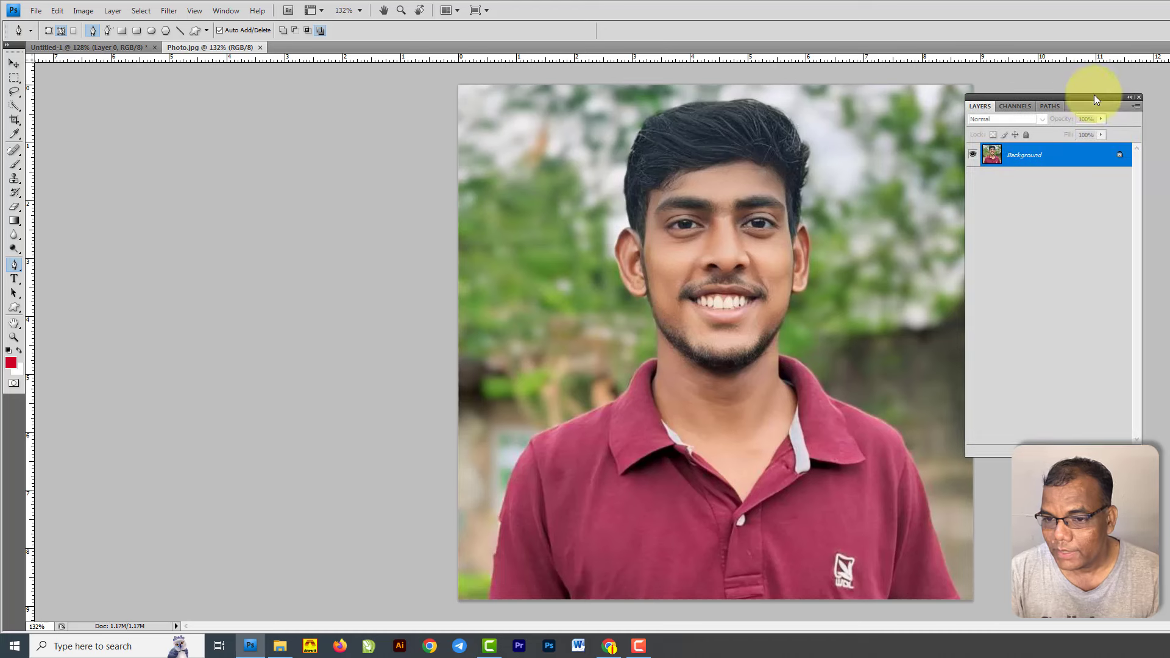
double_click(1097, 159)
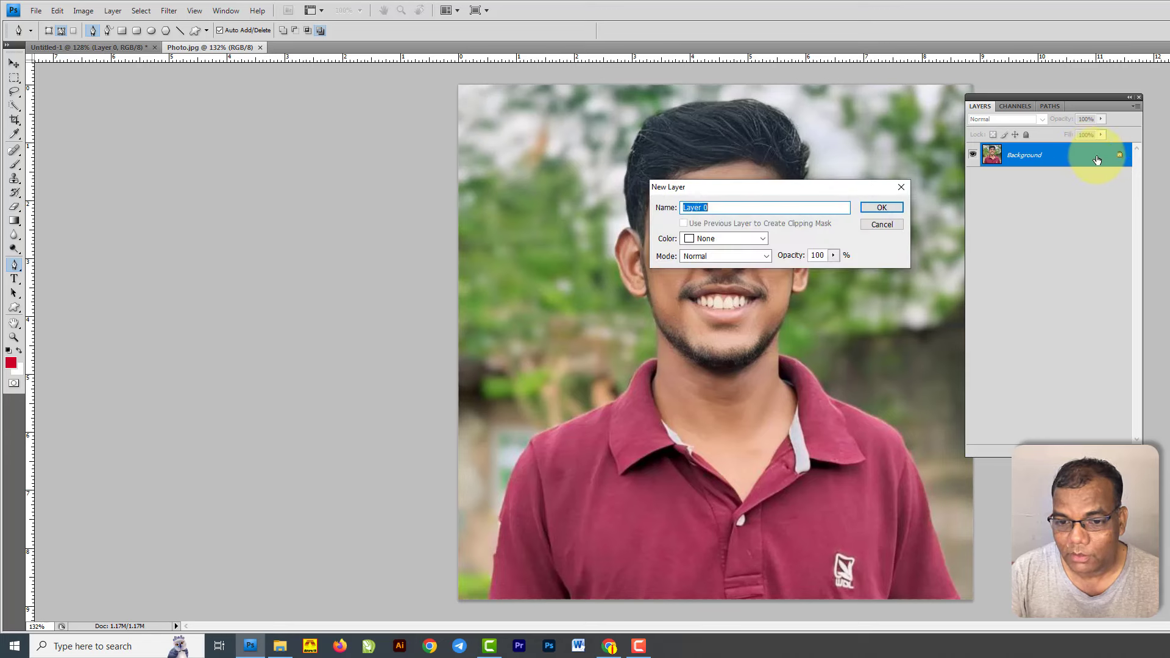
left_click(882, 209)
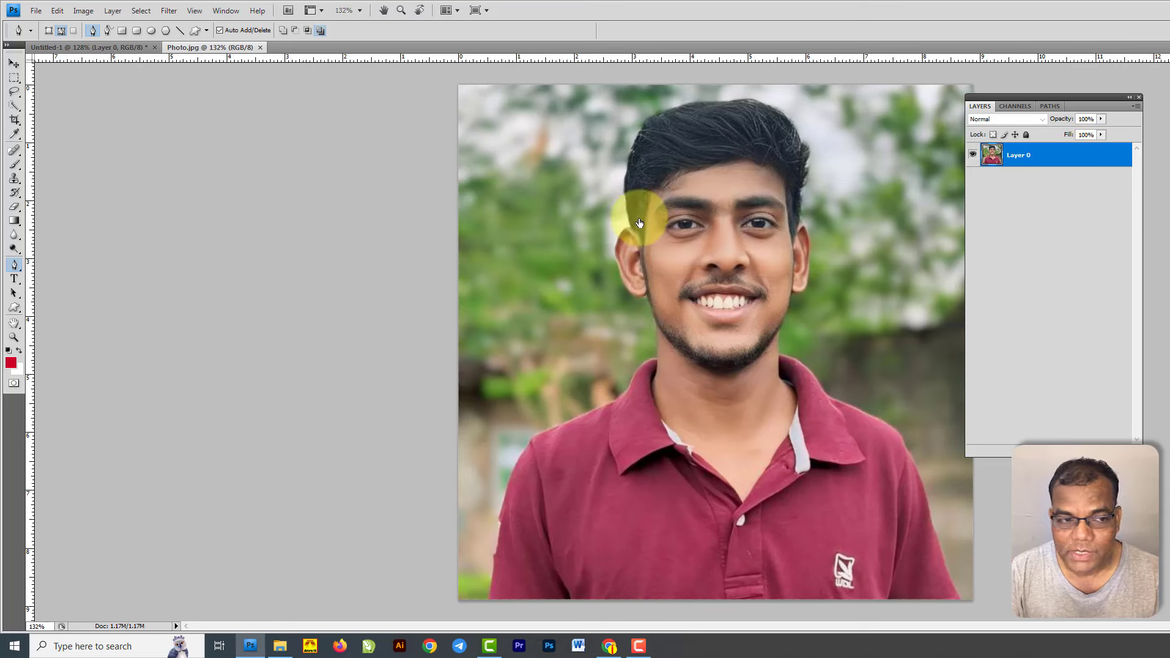
- Lasso a large patch of the blurred background left of the man's head, delete it and clear the selection
left_click(14, 91)
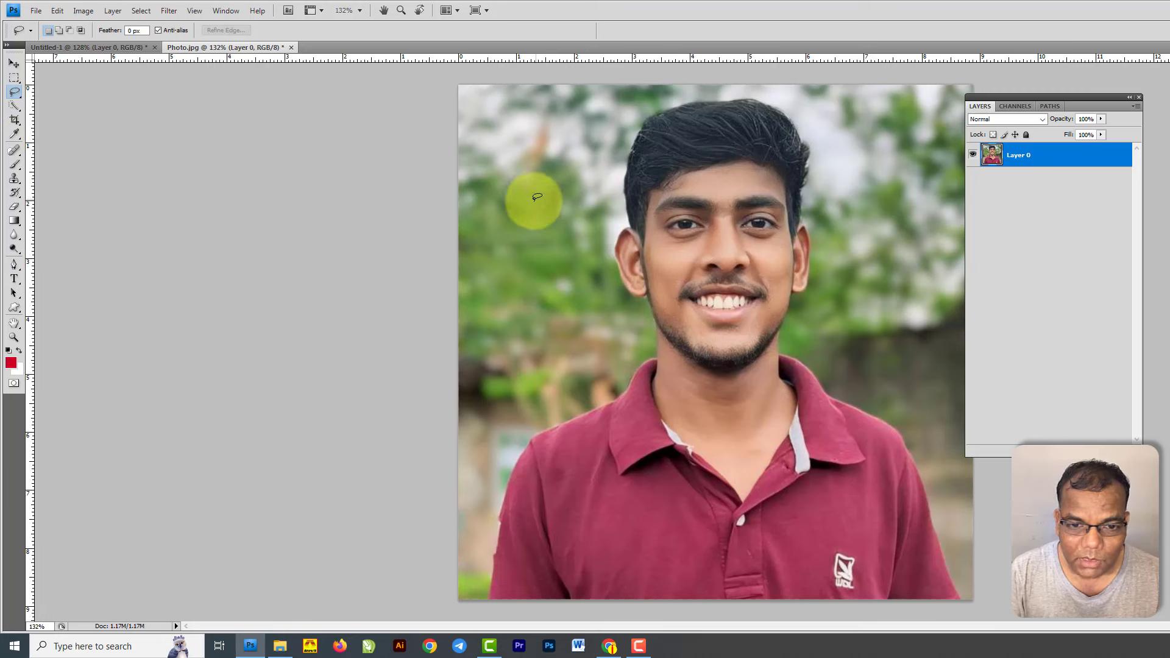
mouse_move(461, 152)
left_mouse_down()
mouse_move(537, 139)
mouse_move(582, 306)
mouse_move(450, 153)
left_mouse_up()
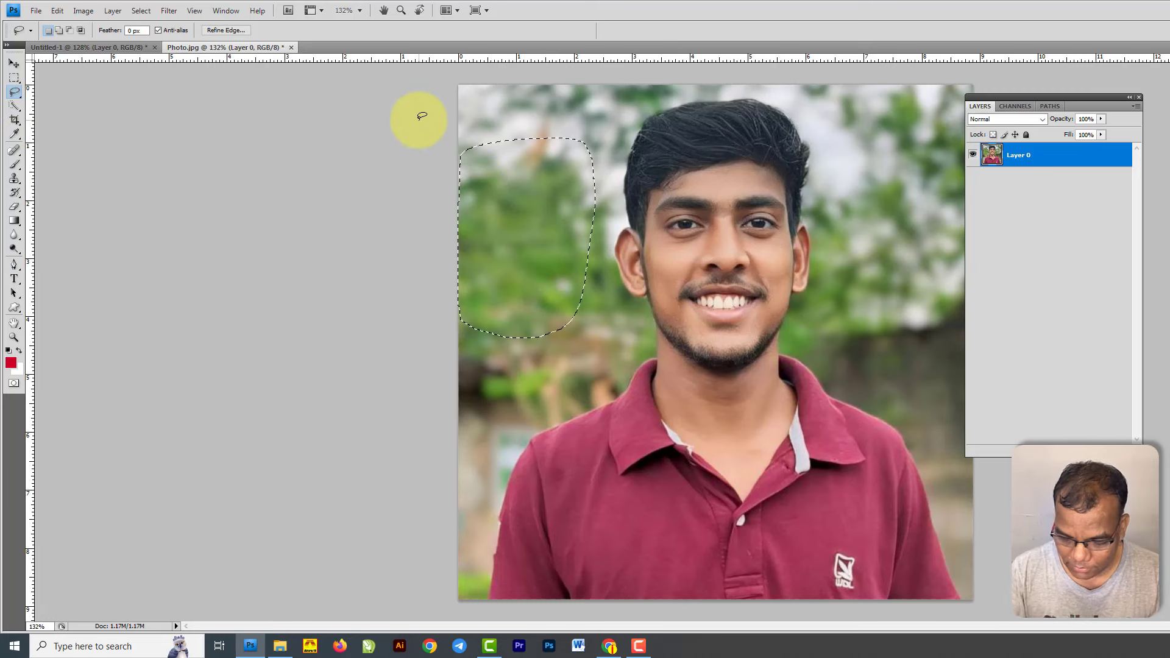
key("Delete")
key("ctrl+d")
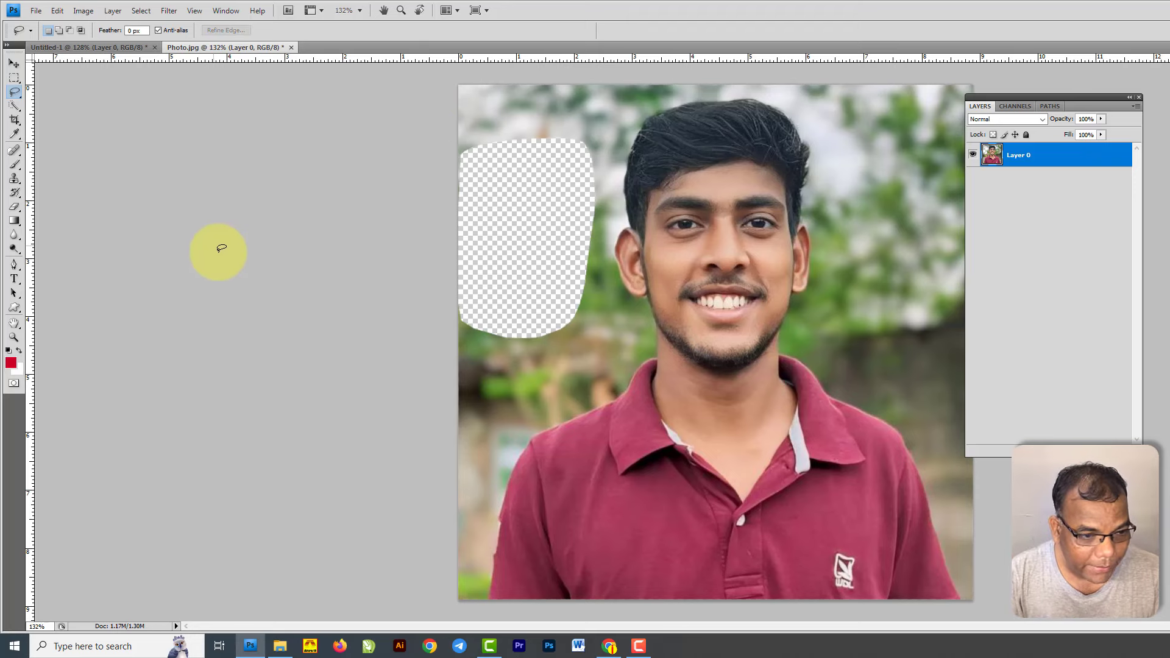
- Start a Pen tool path just outside the photo's lower-left corner and trace it up the edge of the red sleeve
left_click(14, 266)
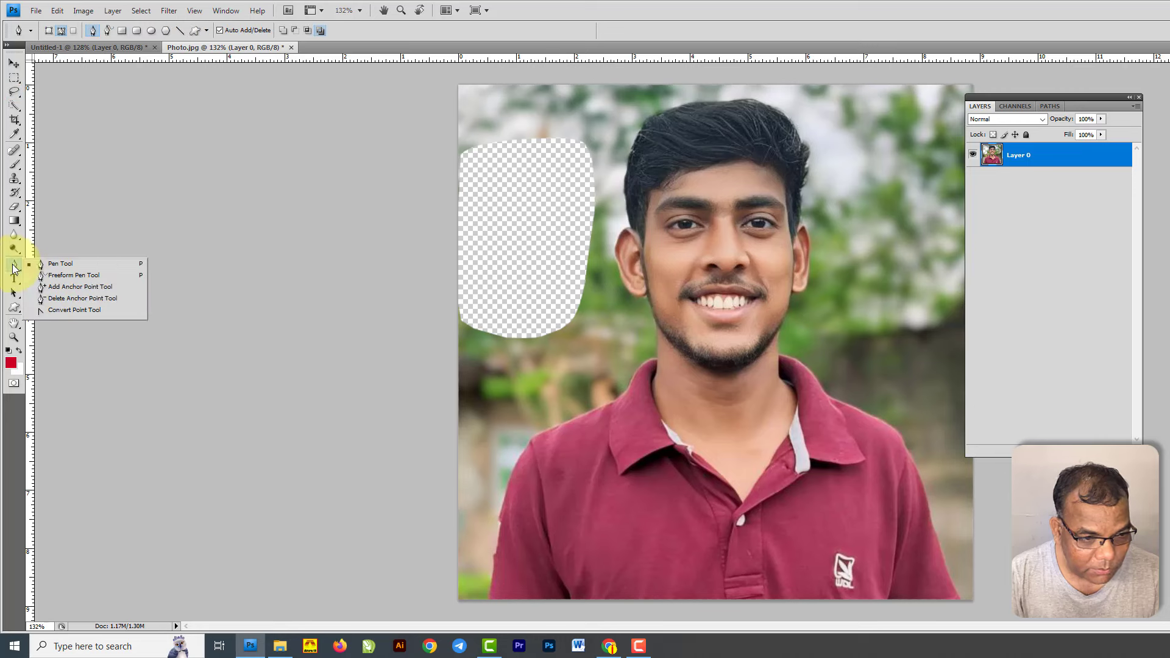
left_click(72, 264)
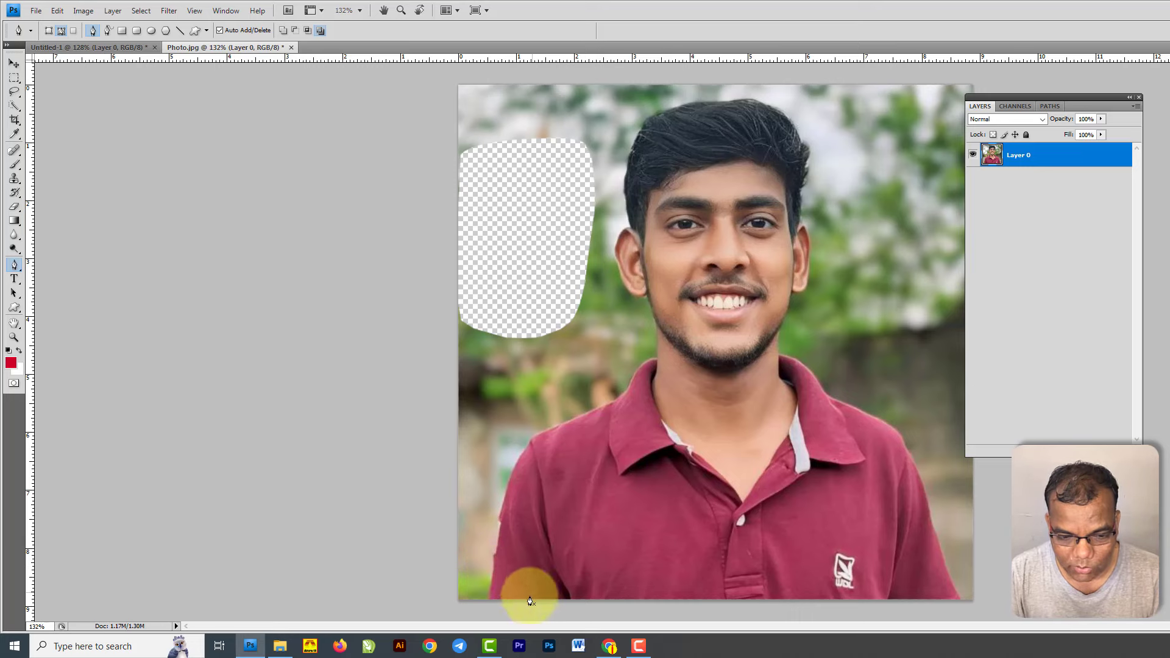
scroll(497, 606, "up", 3)
scroll(497, 607, "up", 4)
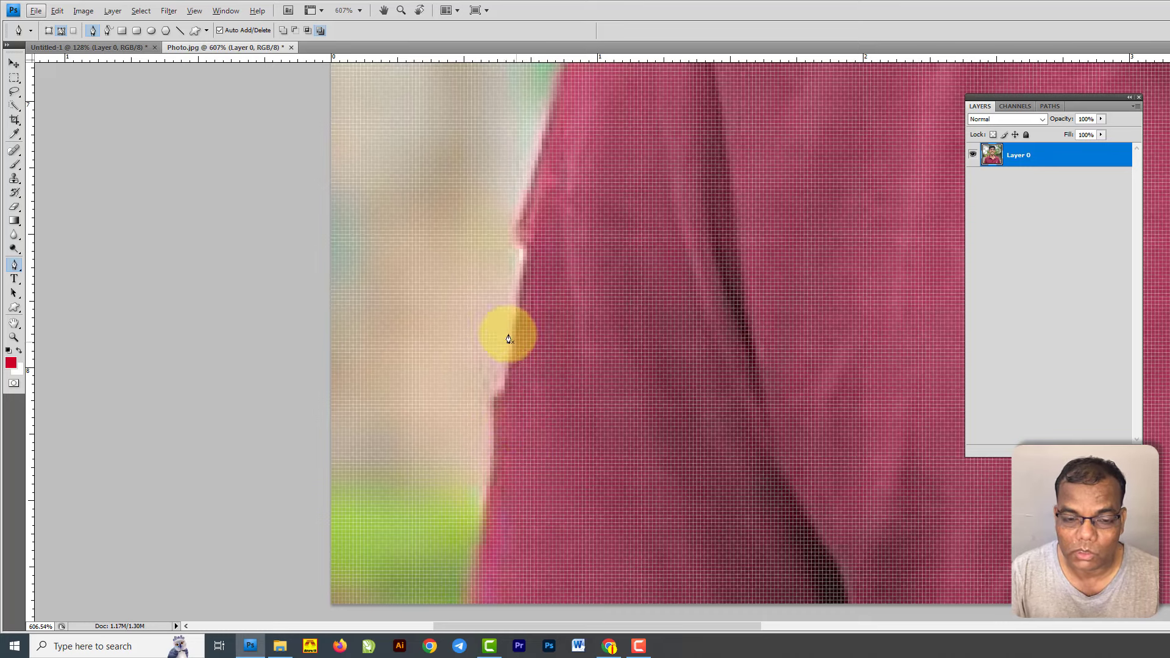
scroll(505, 333, "down", 1)
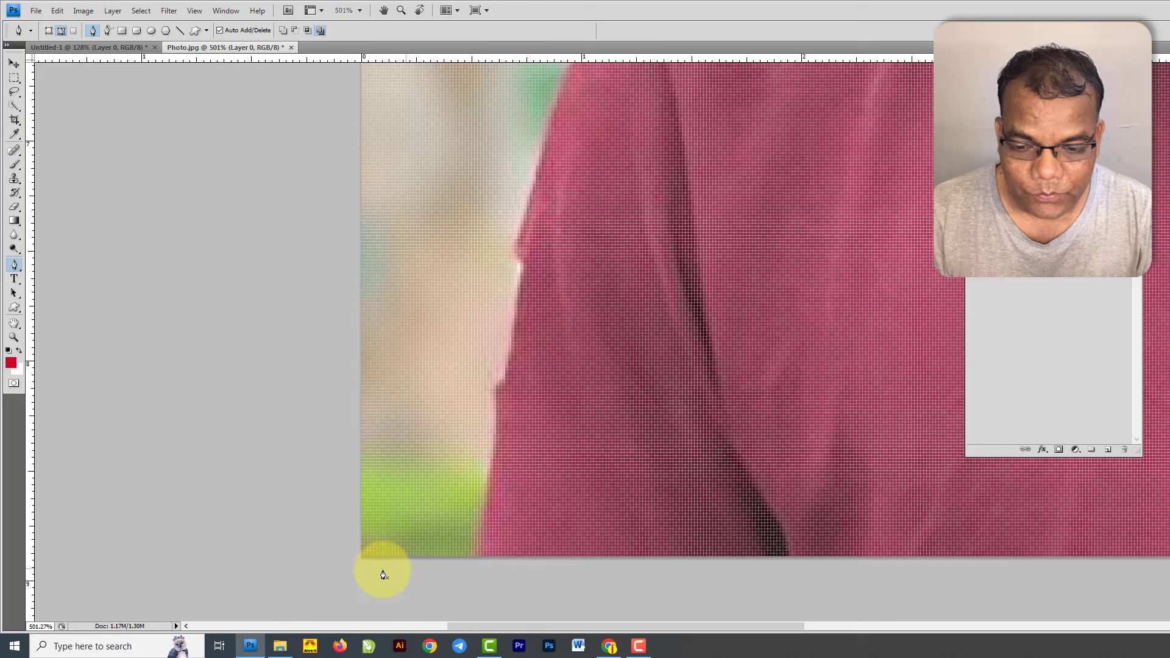
left_click(336, 568)
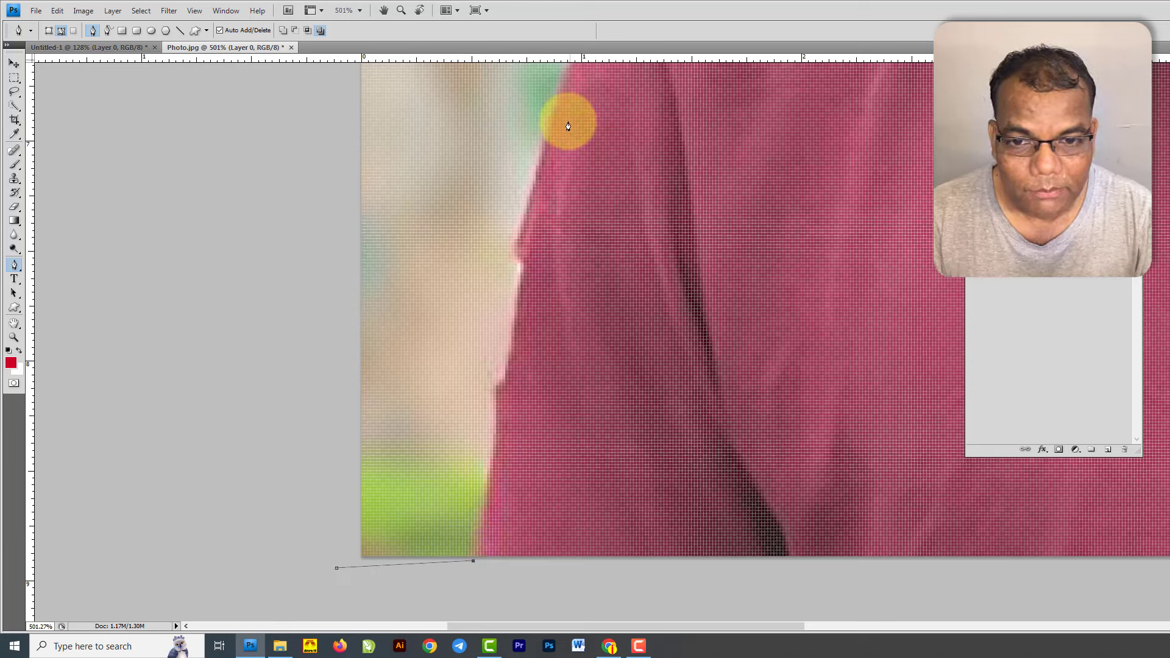
left_click(556, 105)
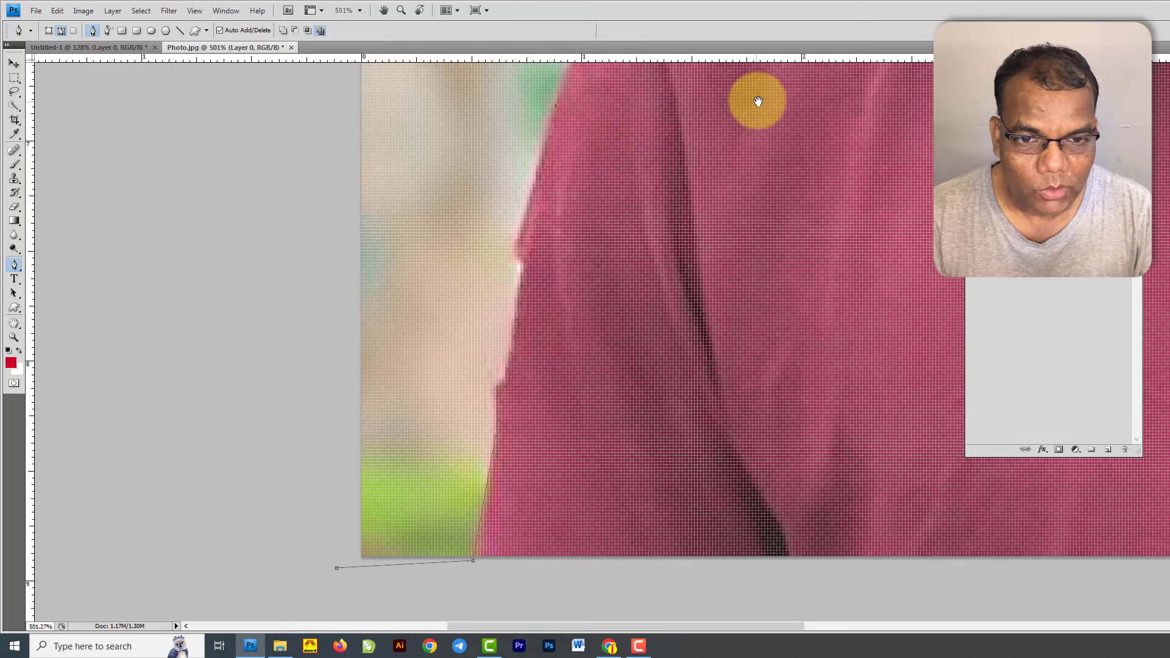
- Continue the path over the left shoulder and along the outer edge of the shirt collar to the neck
left_click_drag(753, 117, 592, 484)
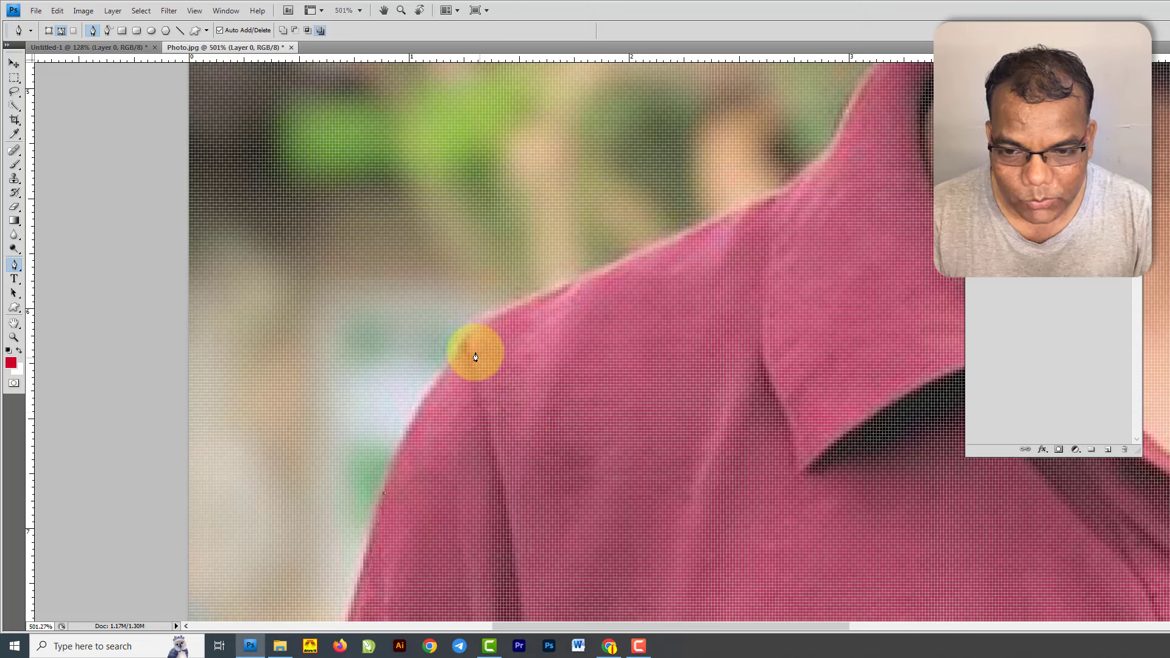
left_click(470, 333)
left_click(795, 180)
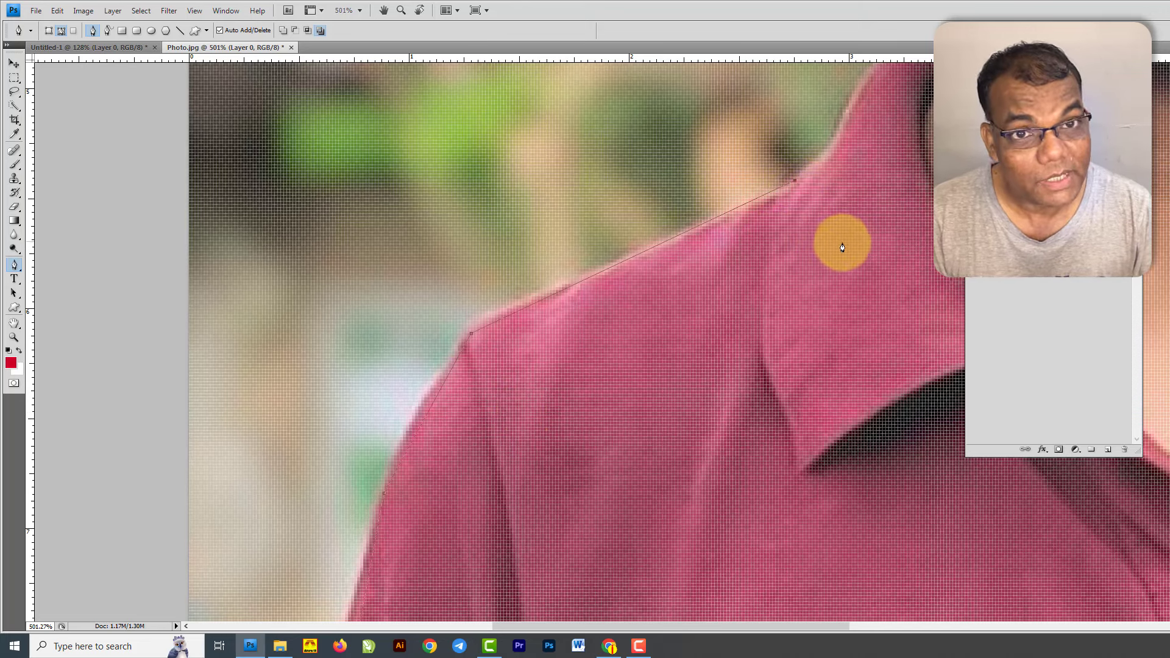
left_click_drag(869, 175, 645, 404)
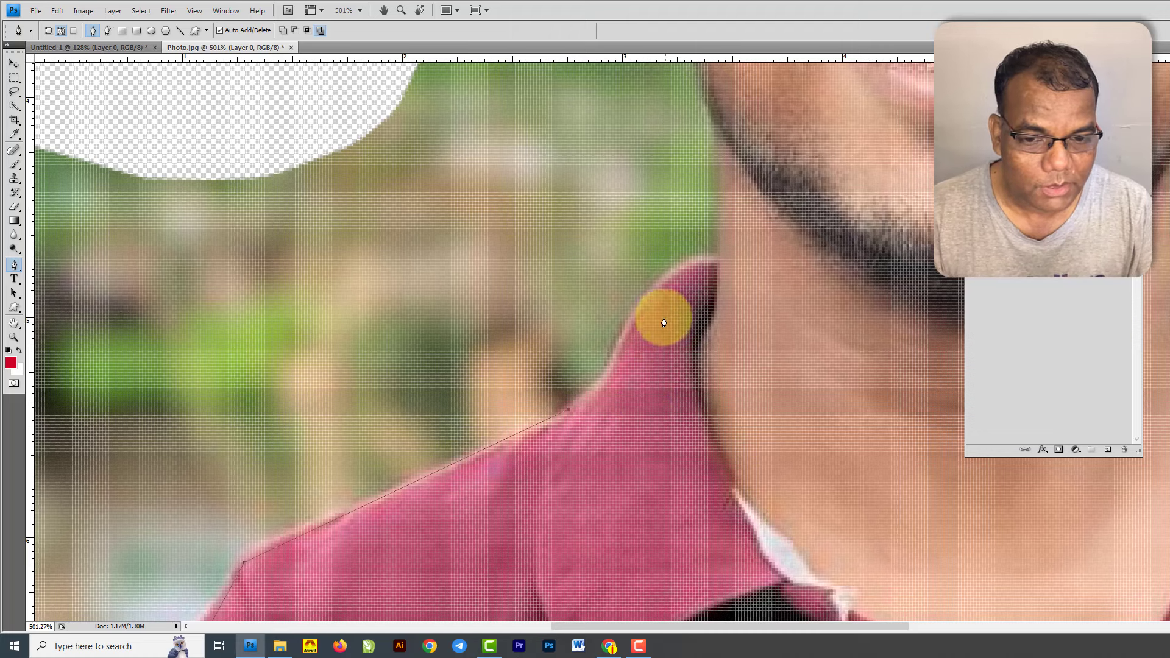
left_click_drag(650, 293, 682, 290)
left_click(718, 262)
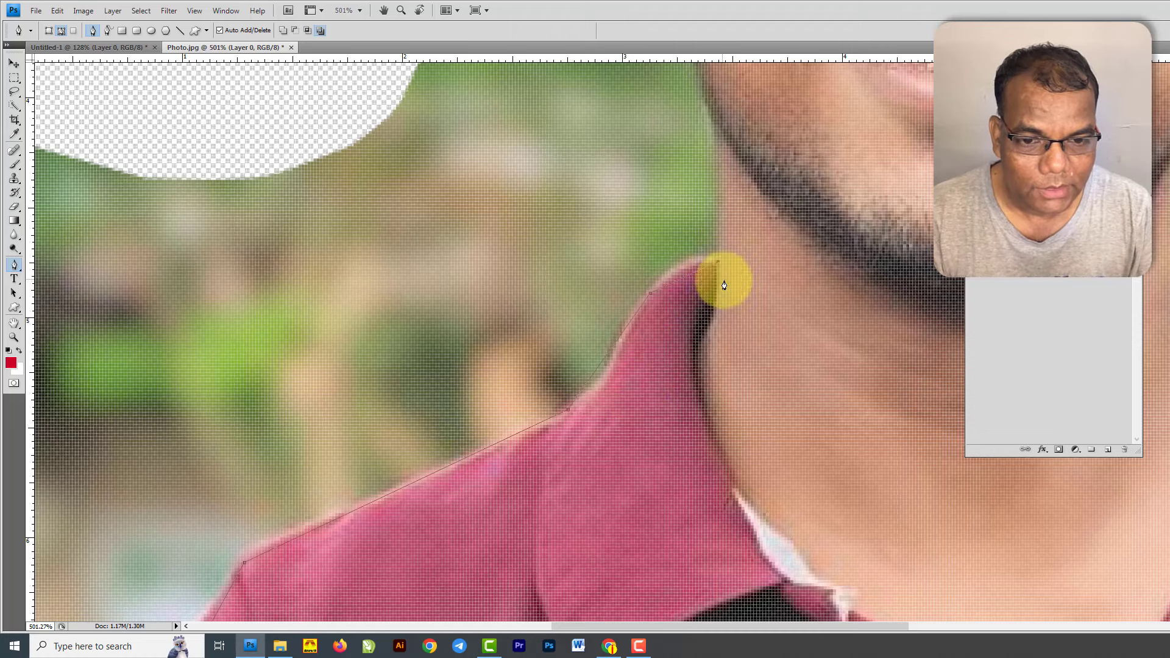
- Extend the path up the neck and jaw and around the left ear to its upper edge
left_click_drag(820, 268, 812, 394)
left_click(697, 344)
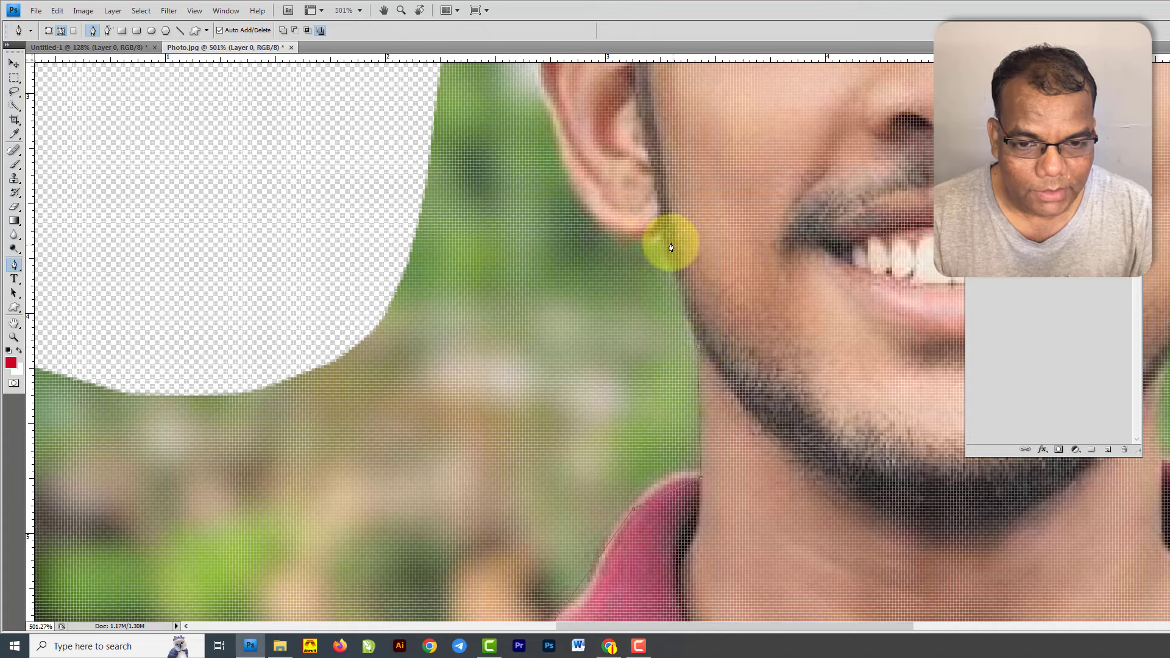
left_click(665, 232)
left_click(573, 180)
left_click_drag(714, 268, 621, 263)
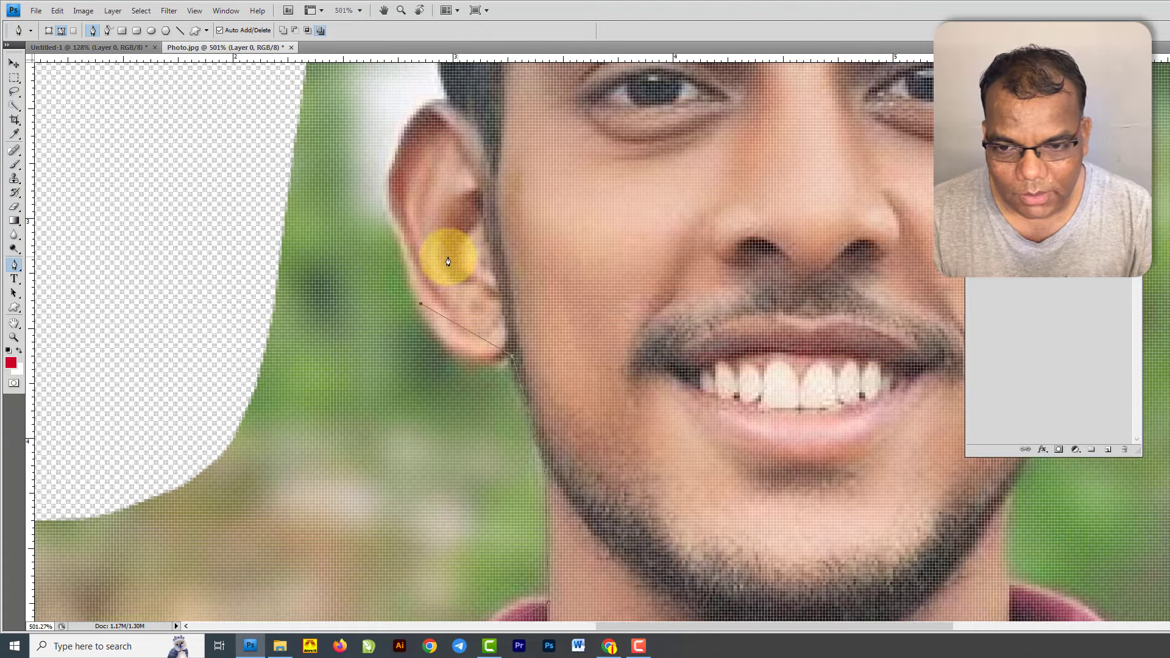
left_click(401, 240)
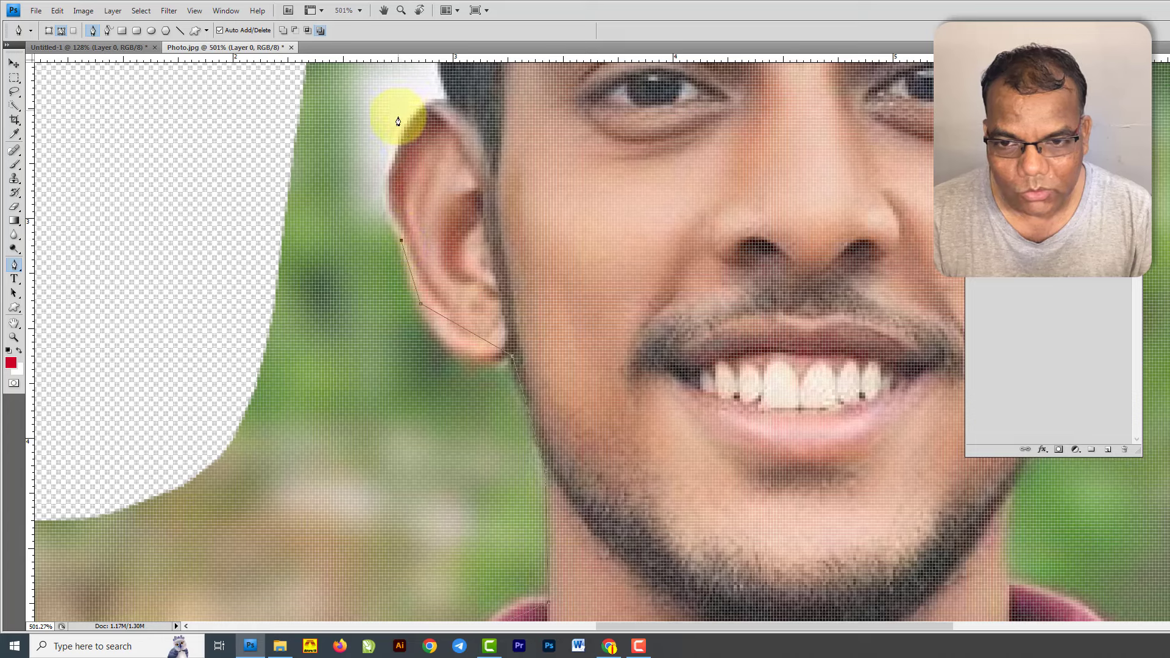
left_click(427, 104)
- Trace the path around the hair outline, over the top of the head and down toward the right ear
scroll(569, 172, "up", 10)
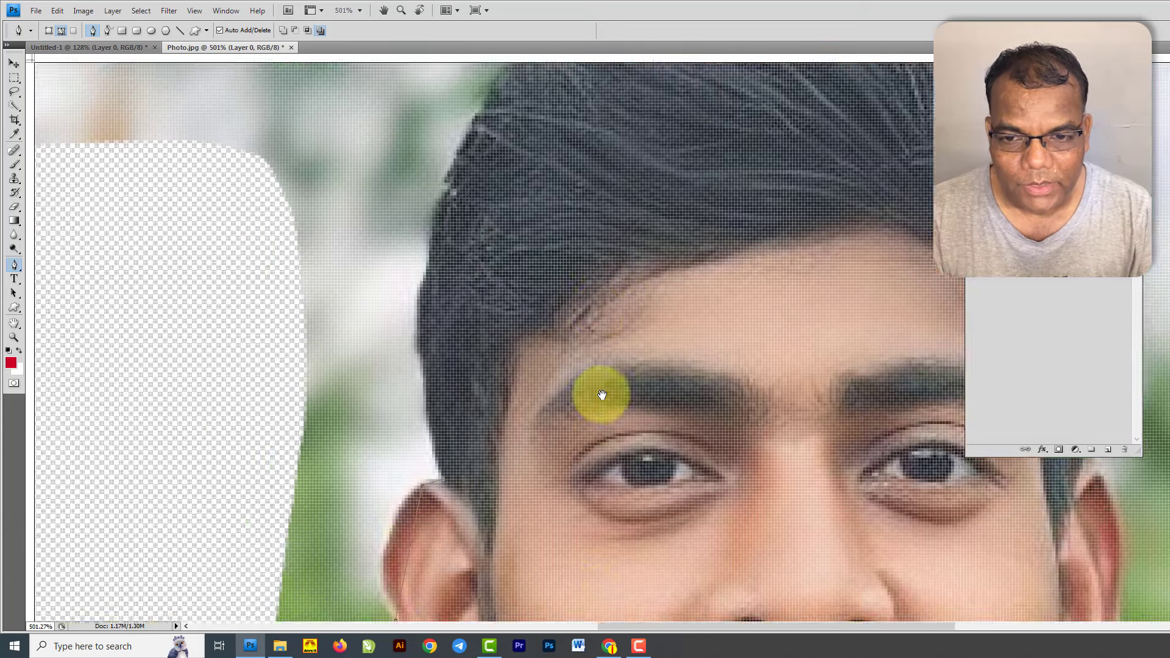
scroll(427, 262, "down", 3)
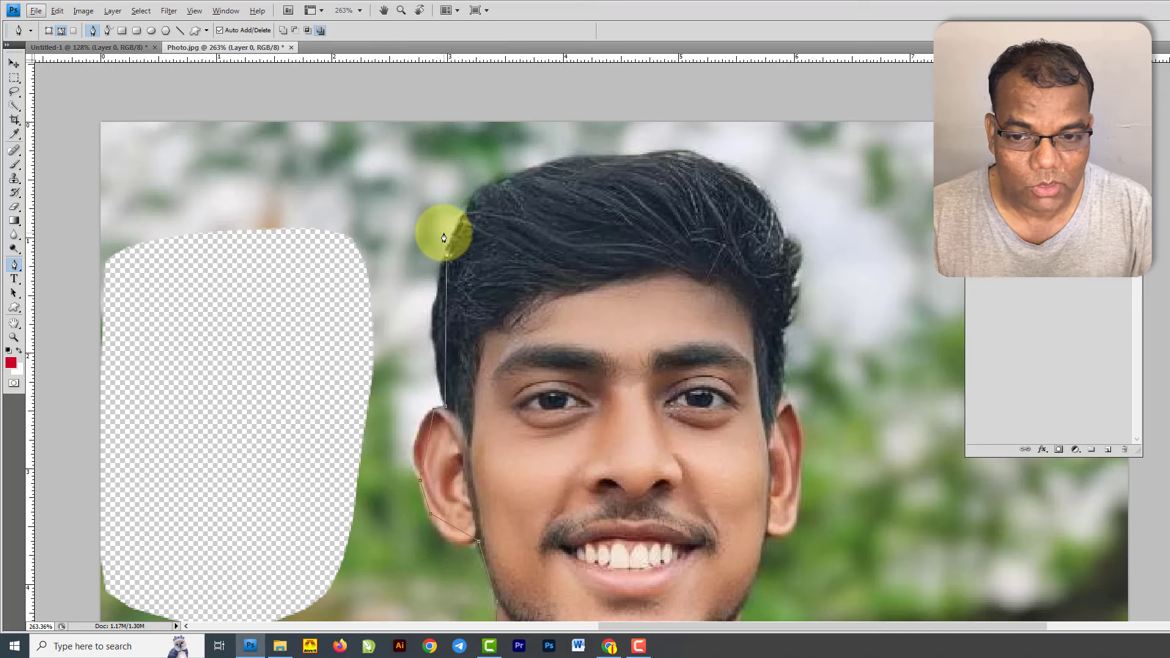
left_click(480, 193)
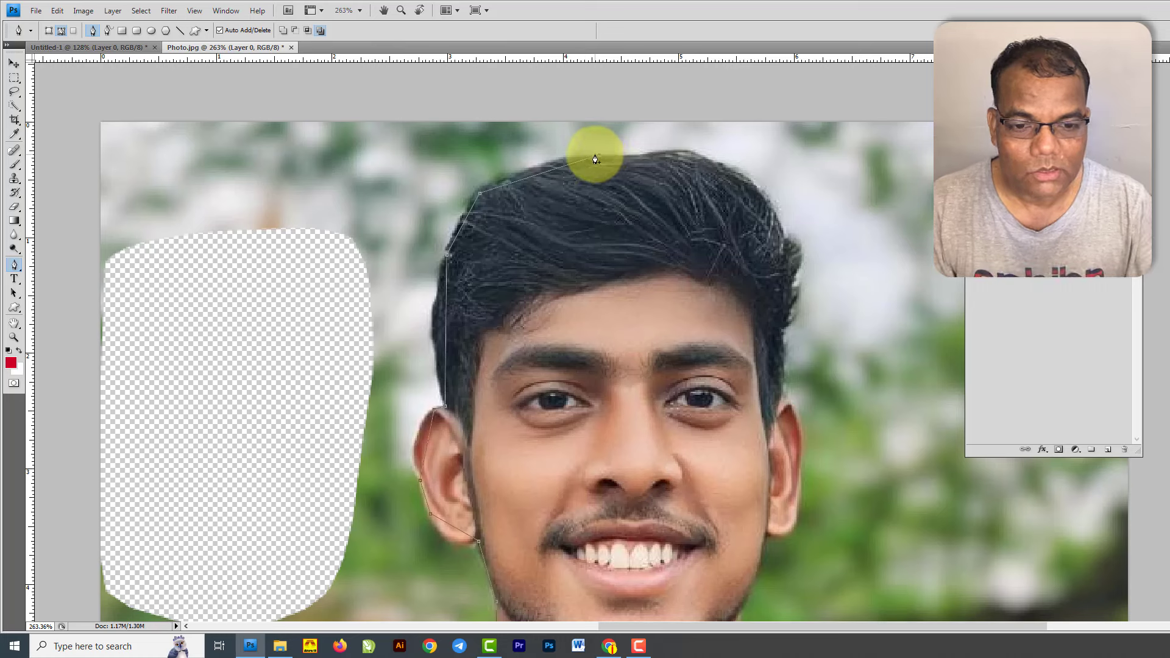
left_click(645, 154)
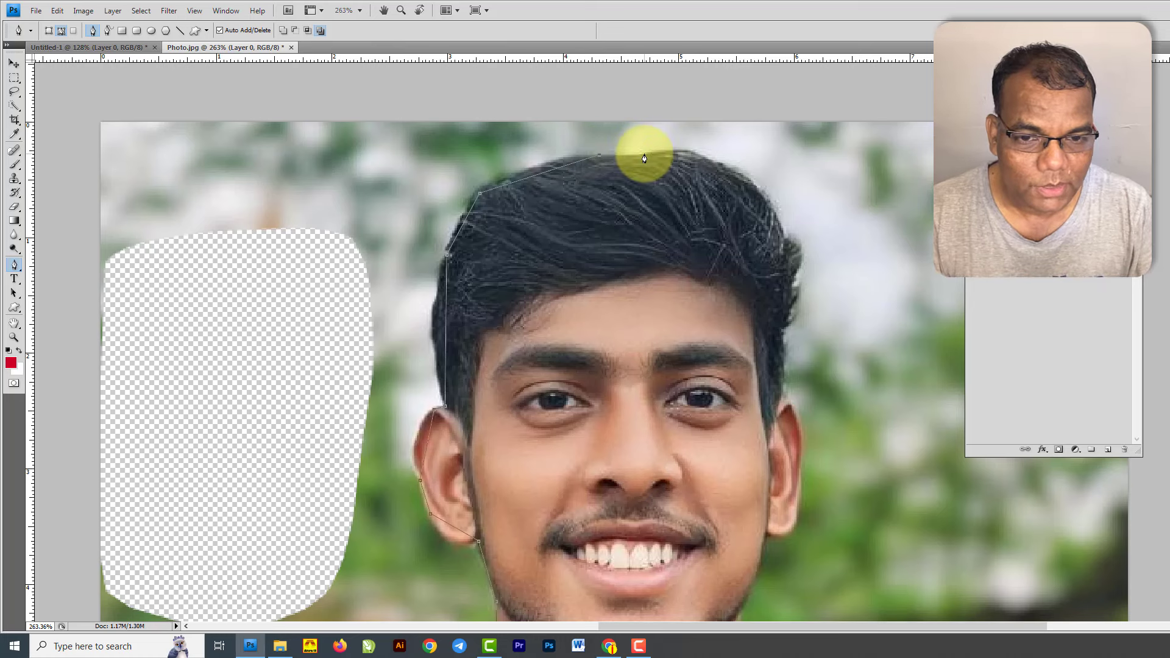
left_click(767, 195)
left_click(783, 238)
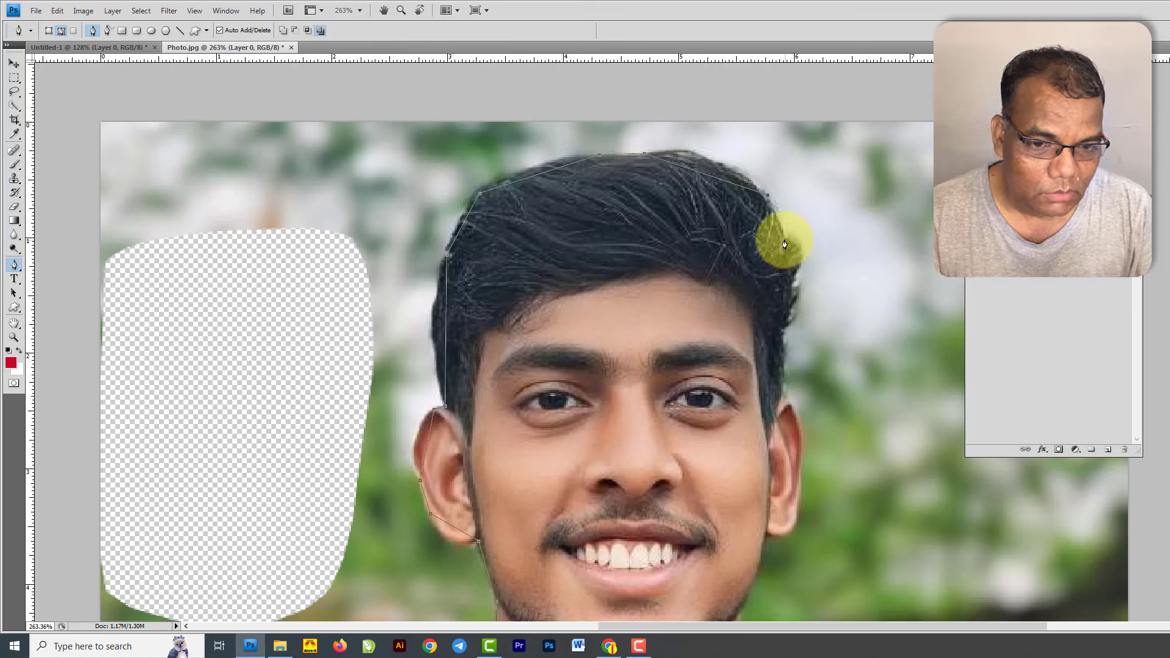
left_click(796, 284)
left_click(783, 333)
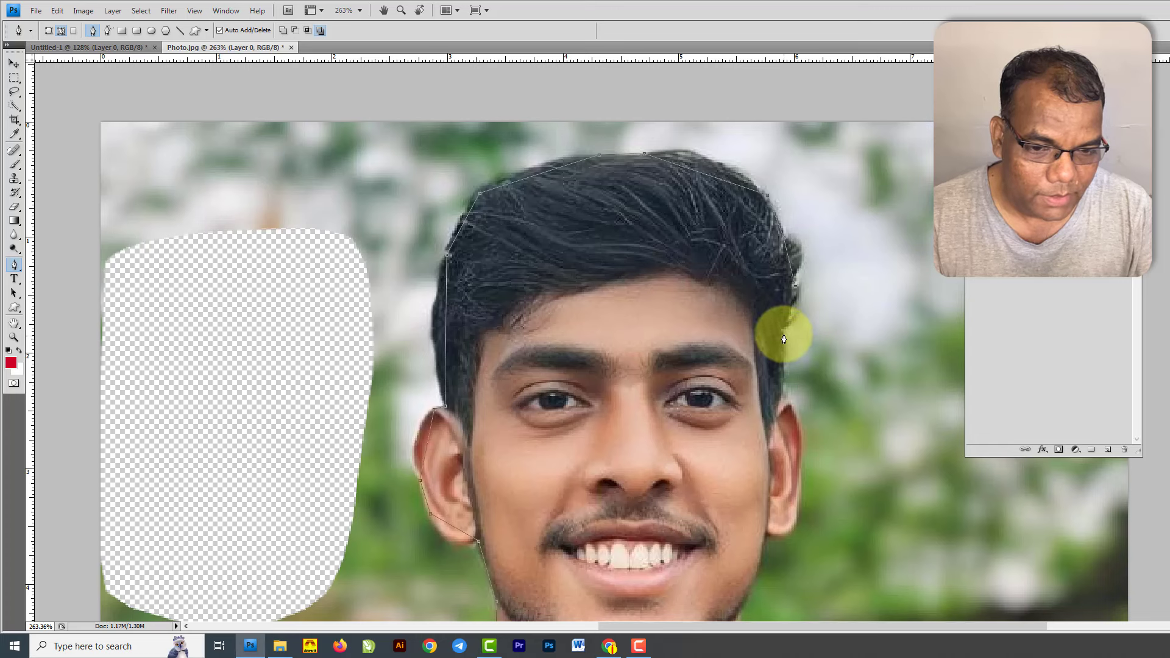
- Carry the path around the right ear from its top to where the lobe meets the cheek
left_click(779, 405)
left_click(802, 434)
scroll(813, 342, "down", 3)
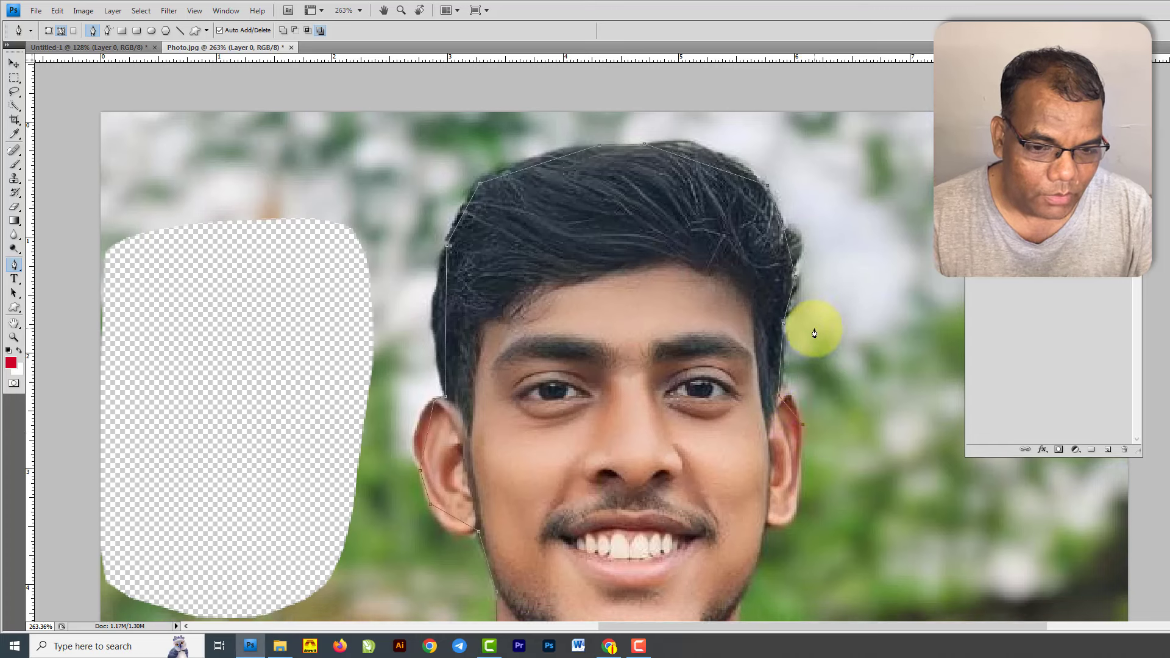
left_click(787, 434)
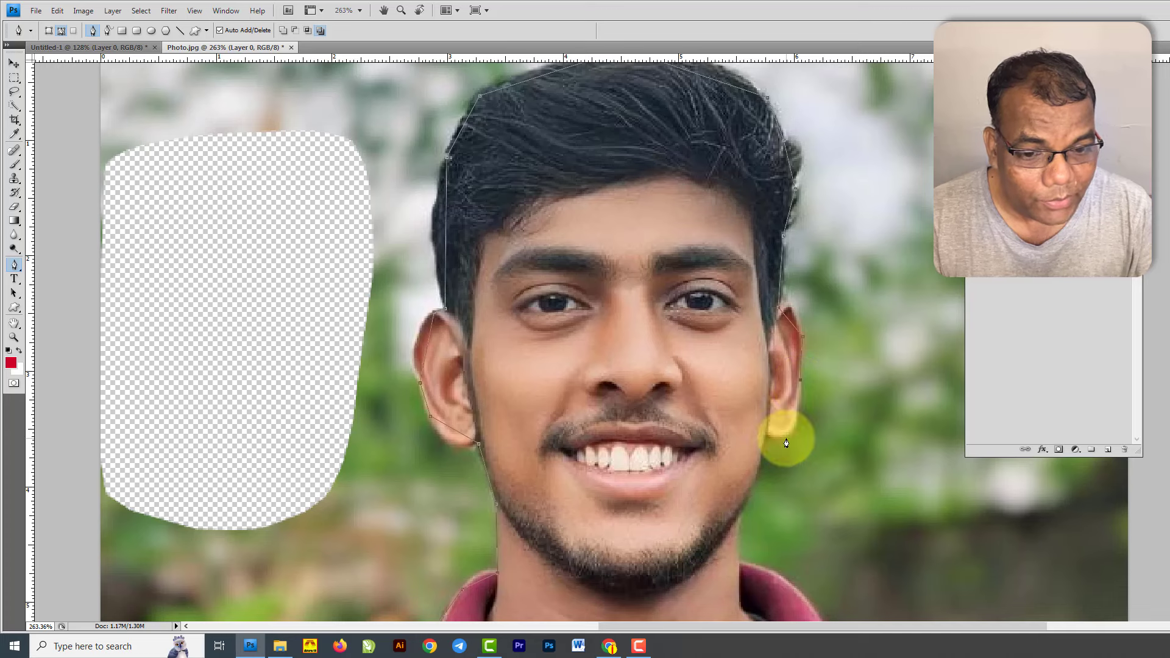
left_click(767, 437)
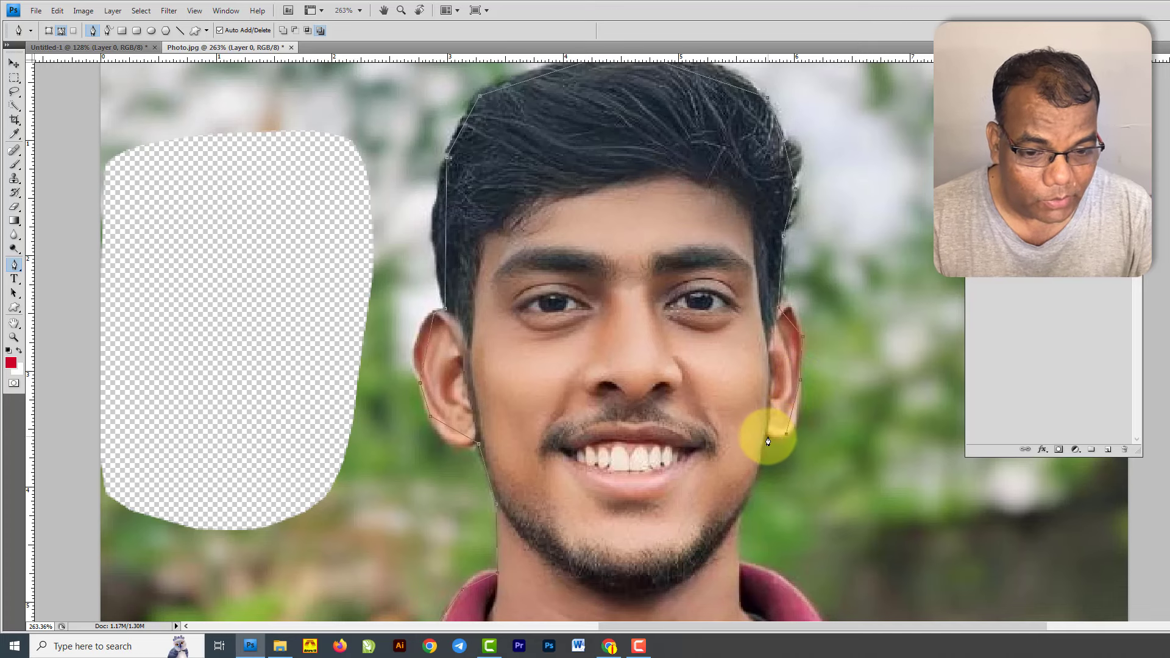
- Continue the path down the right jaw and neck and along the outer edge of the right collar toward the shoulder
scroll(789, 402, "down", 3)
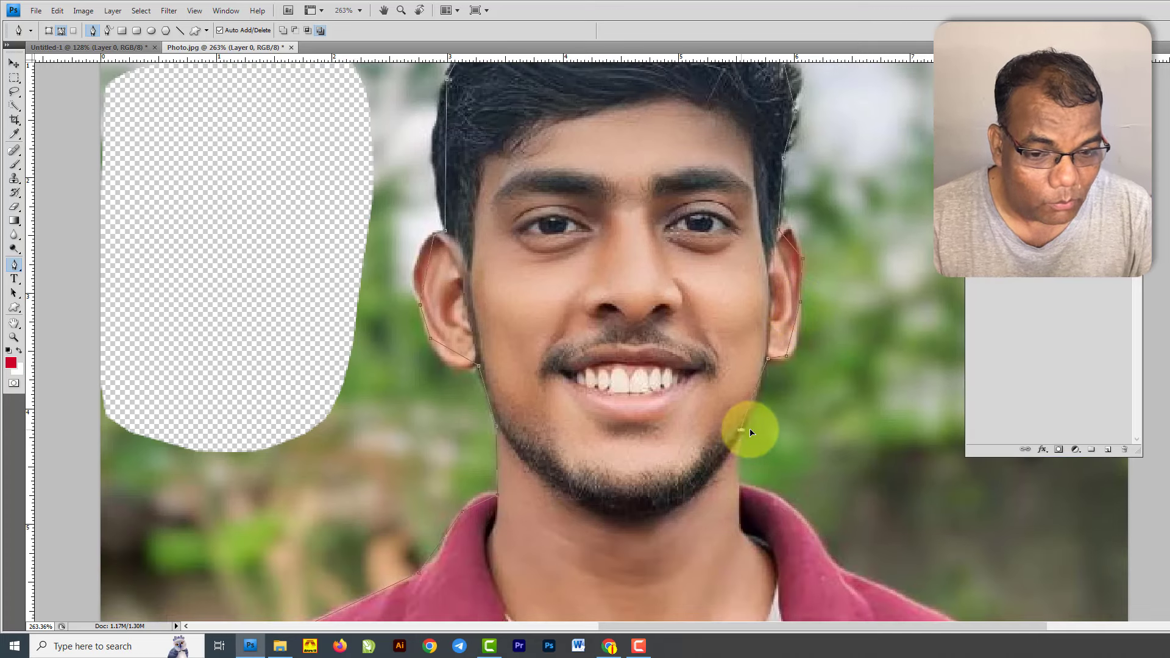
left_click(741, 430)
scroll(754, 514, "down", 2)
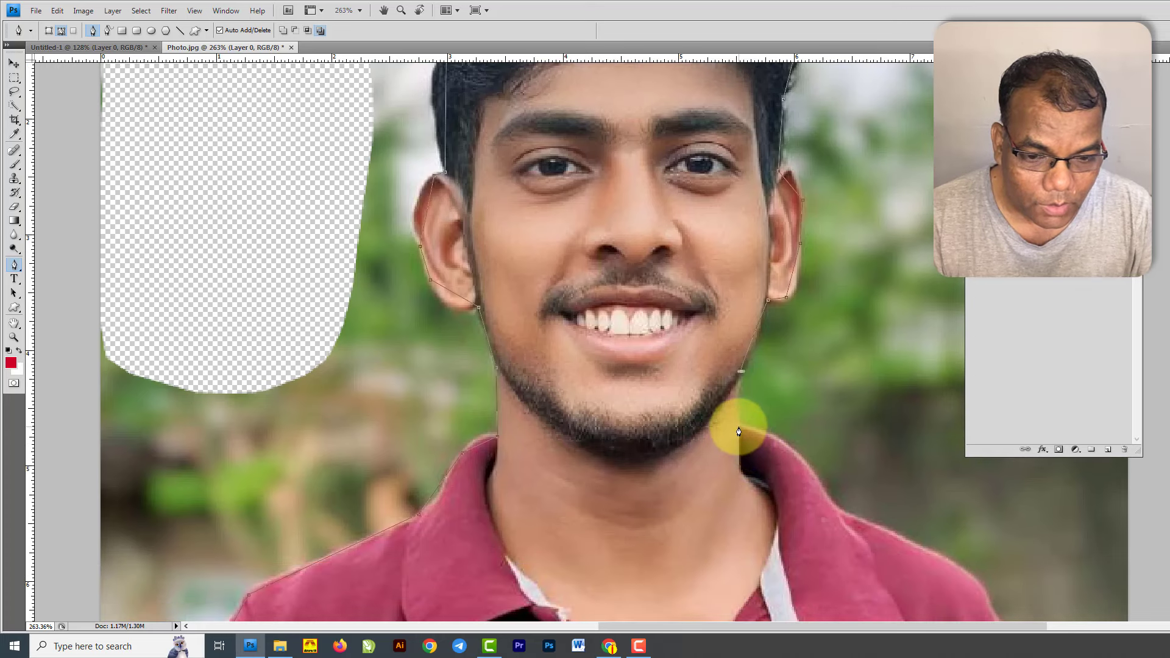
left_click(739, 426)
left_click(831, 502)
scroll(799, 467, "down", 1)
scroll(778, 470, "down", 2)
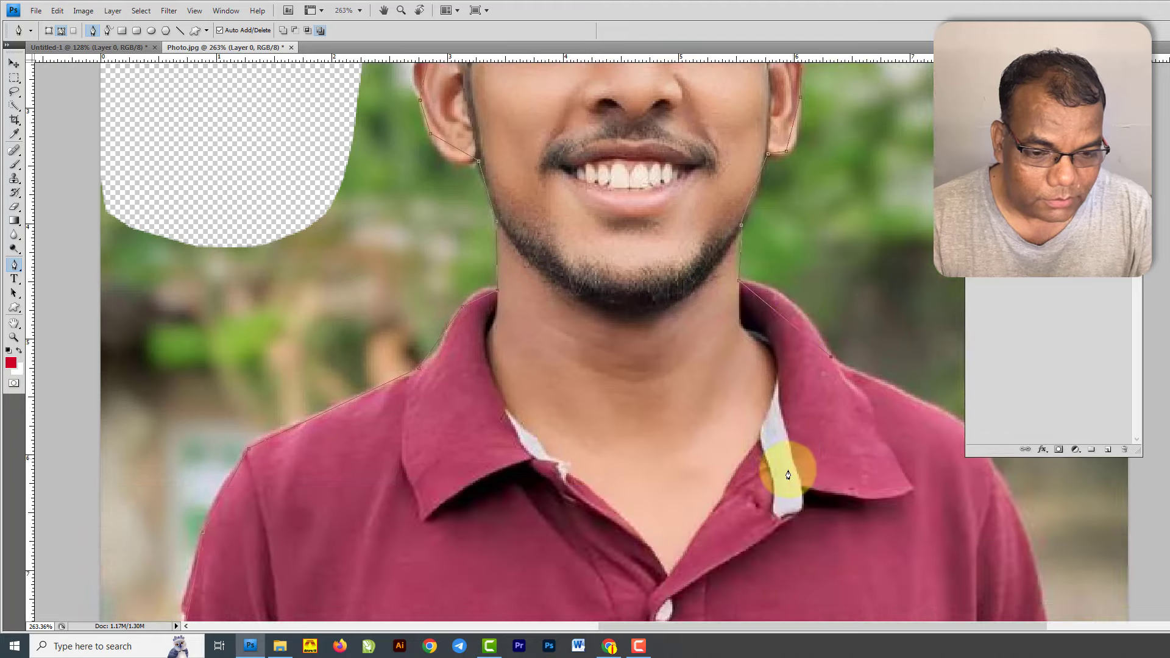
- Run the path outside the canvas around its right, top and left sides and close it at the bottom-left starting point
scroll(778, 470, "down", 3)
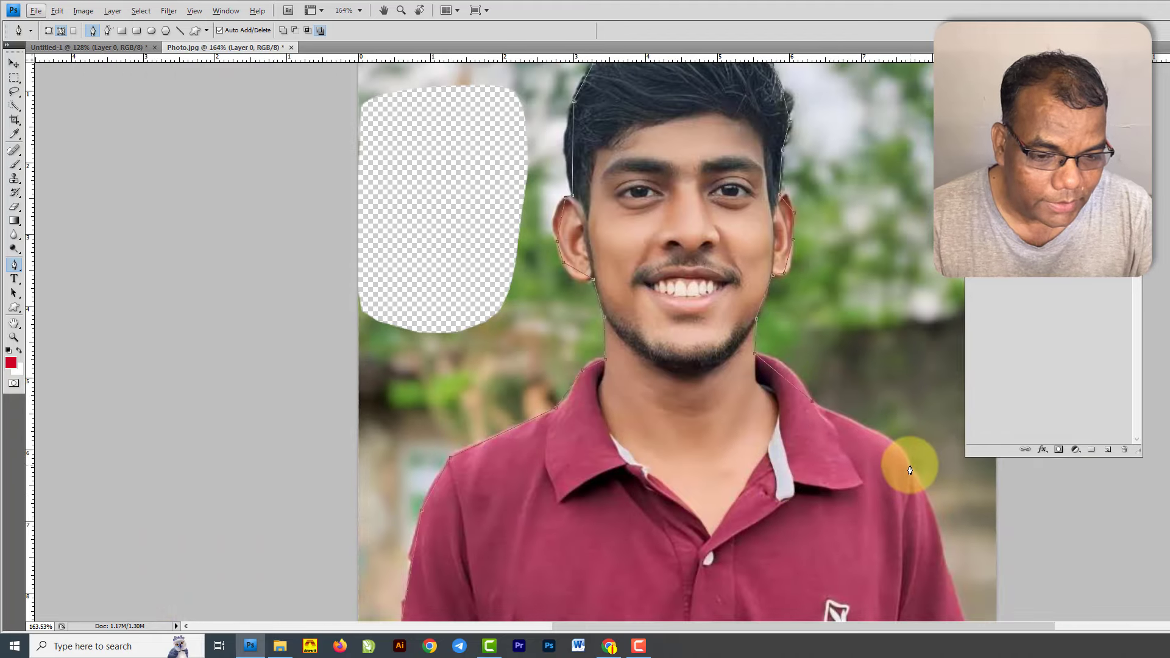
scroll(758, 404, "down", 2)
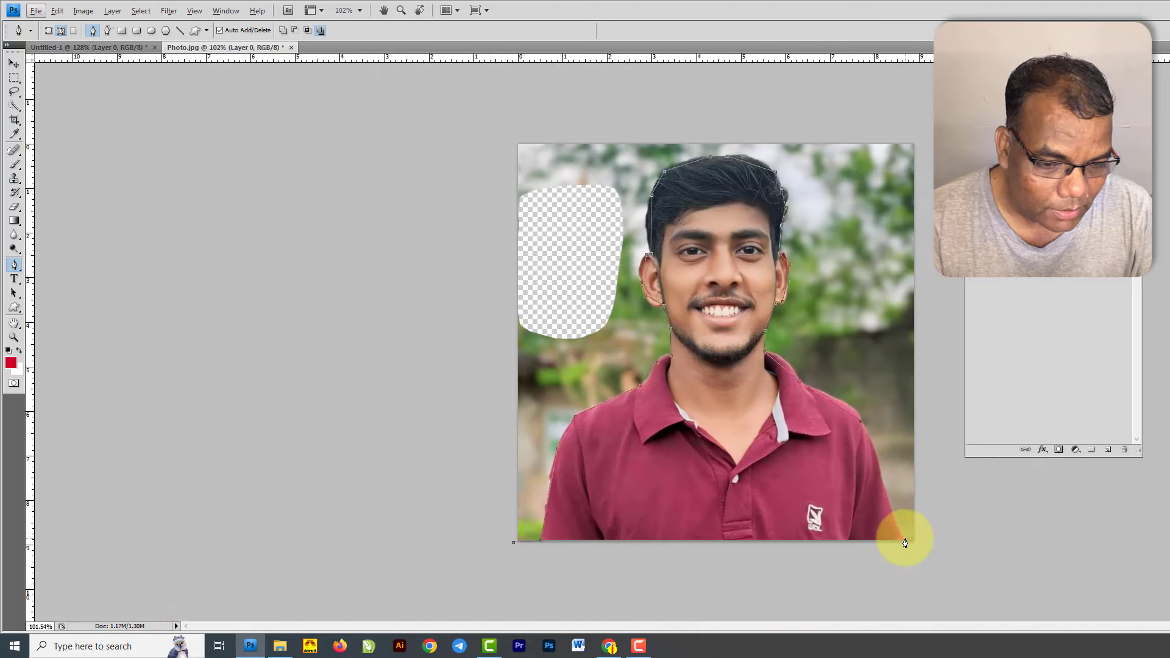
left_click(926, 545)
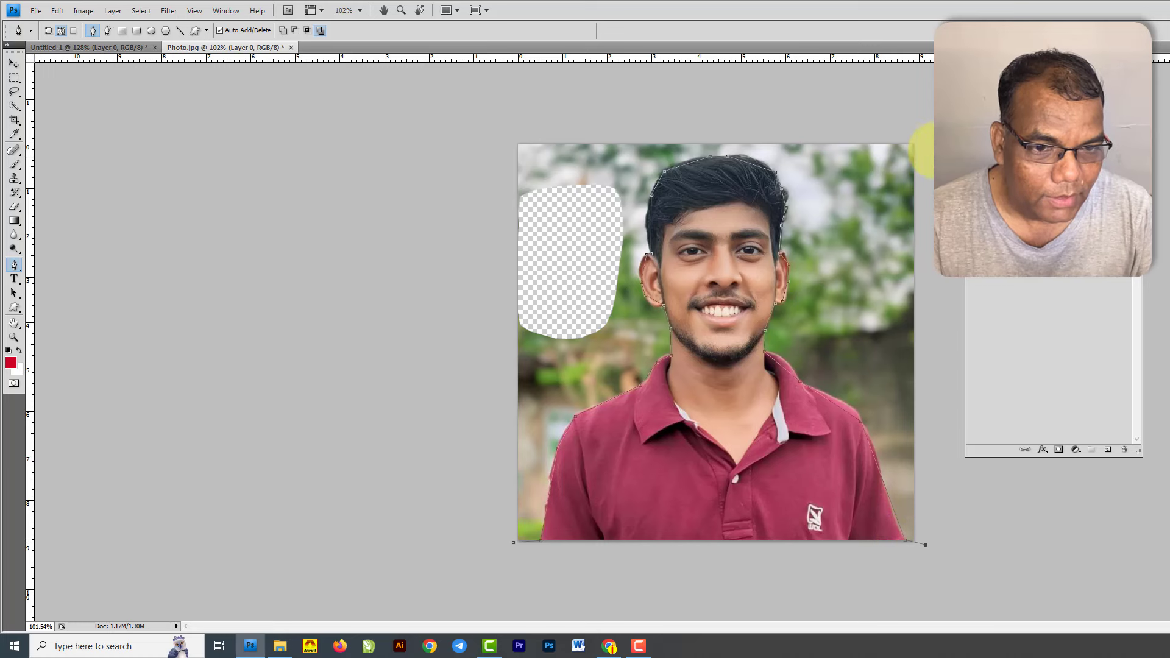
left_click(927, 131)
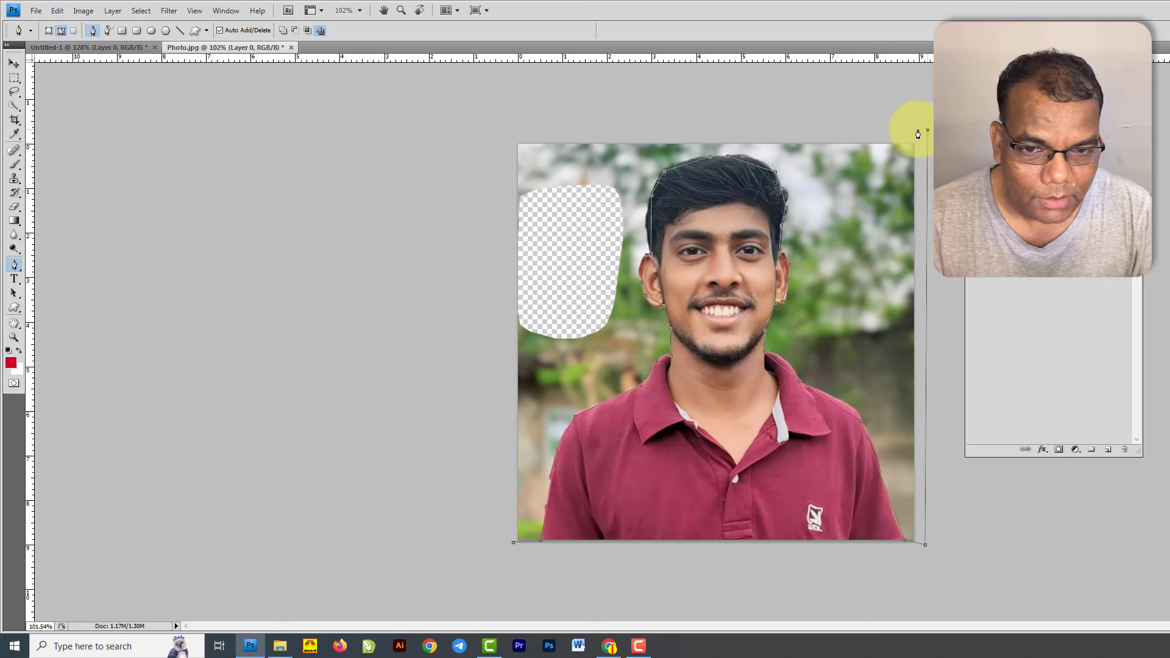
left_click(458, 121)
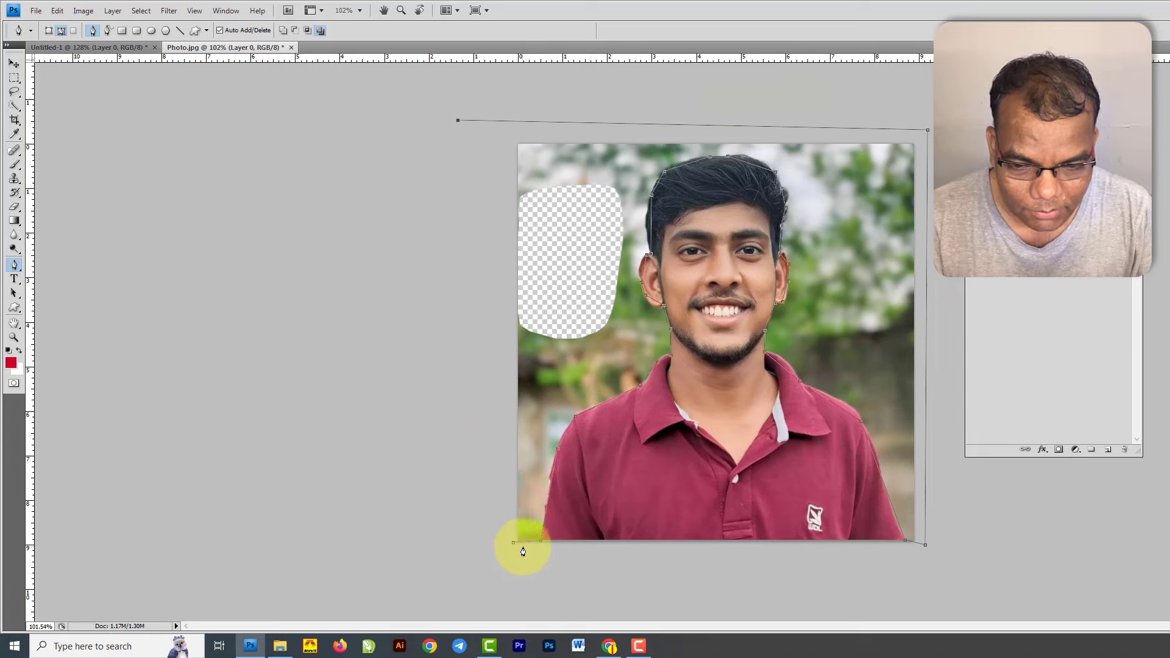
scroll(522, 573, "up", 9)
left_click_drag(476, 478, 506, 407)
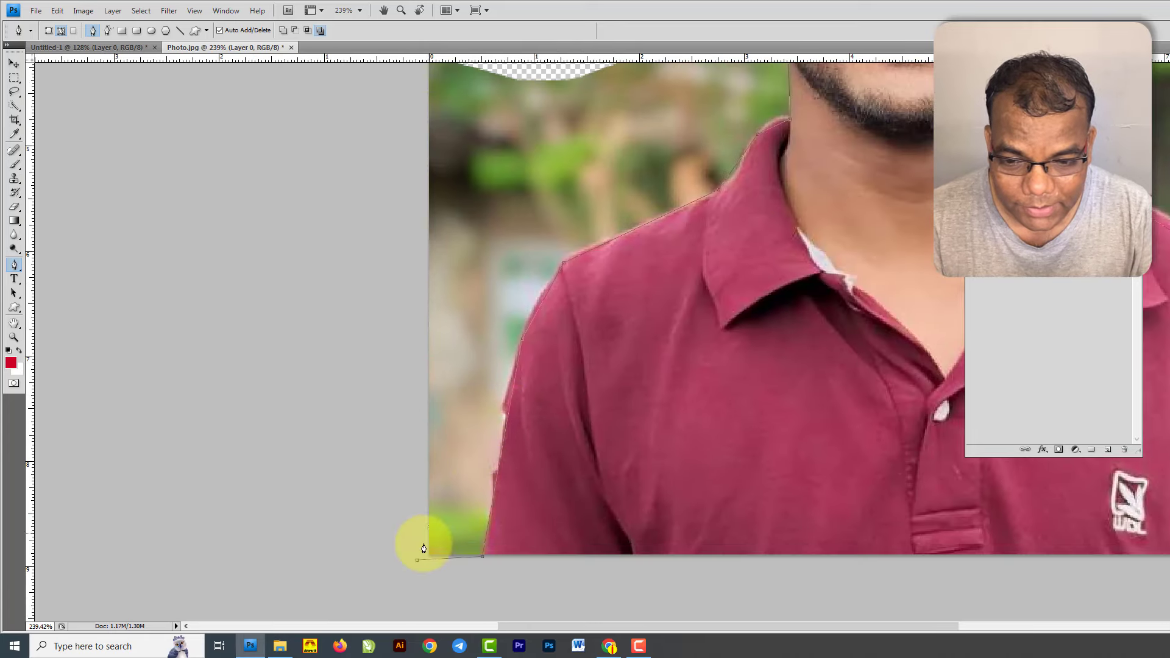
scroll(420, 569, "up", 6)
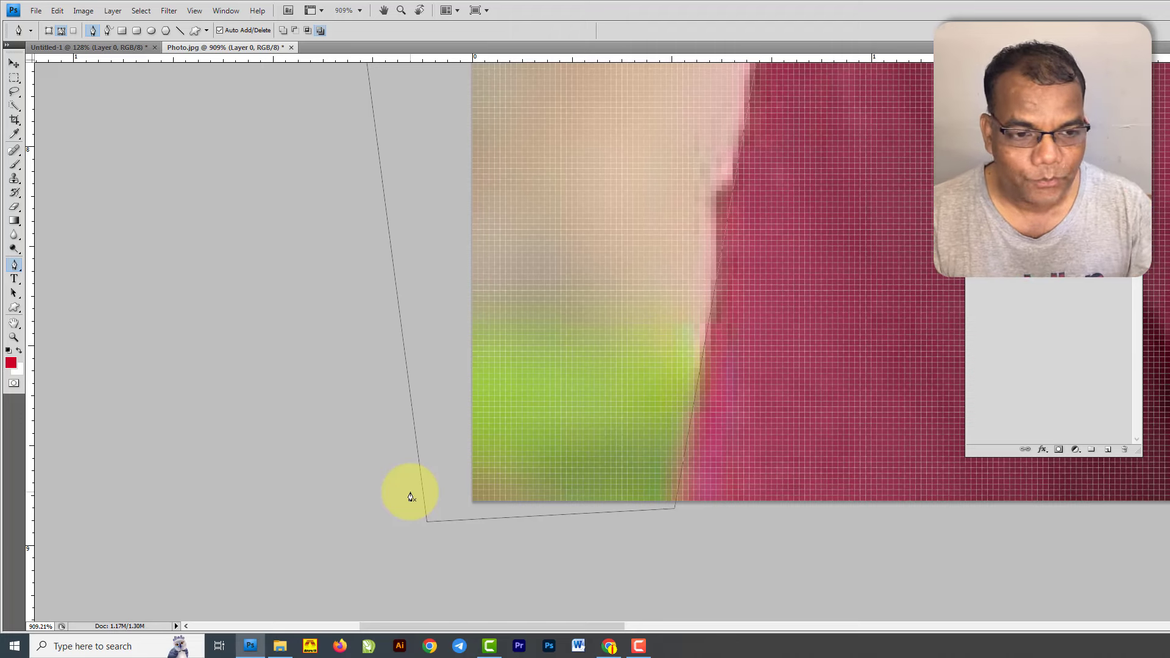
scroll(389, 534, "down", 10)
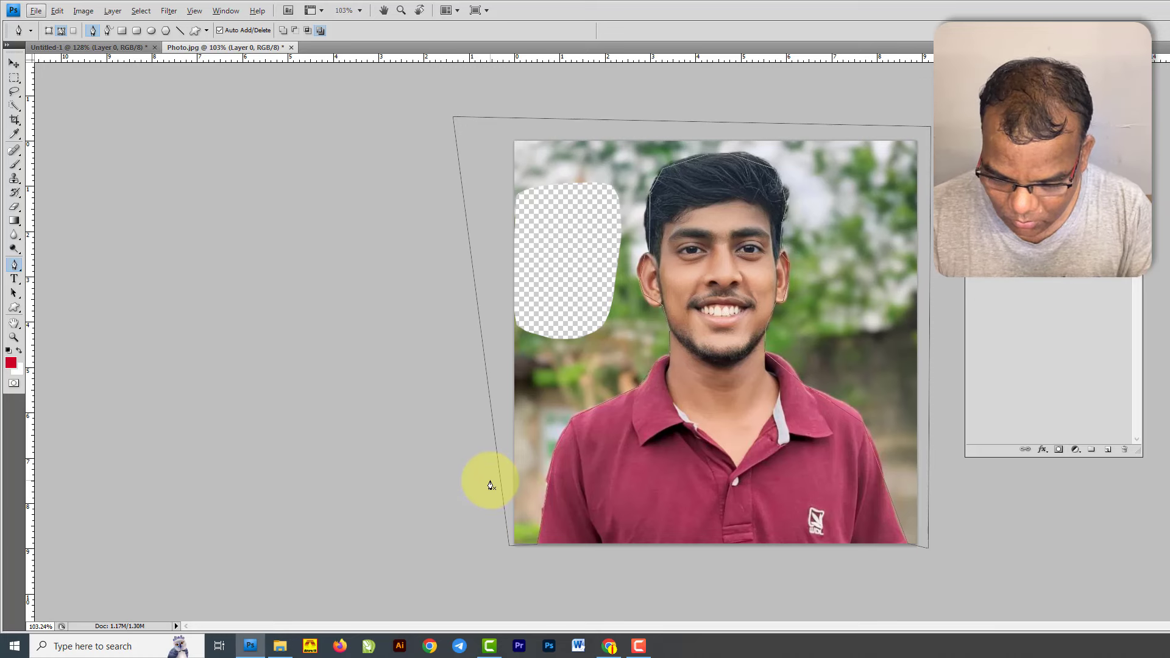
- Try converting the closed path to a selection and deleting the background, and inspect the cut-out edge around the left ear
key("ctrl+Return")
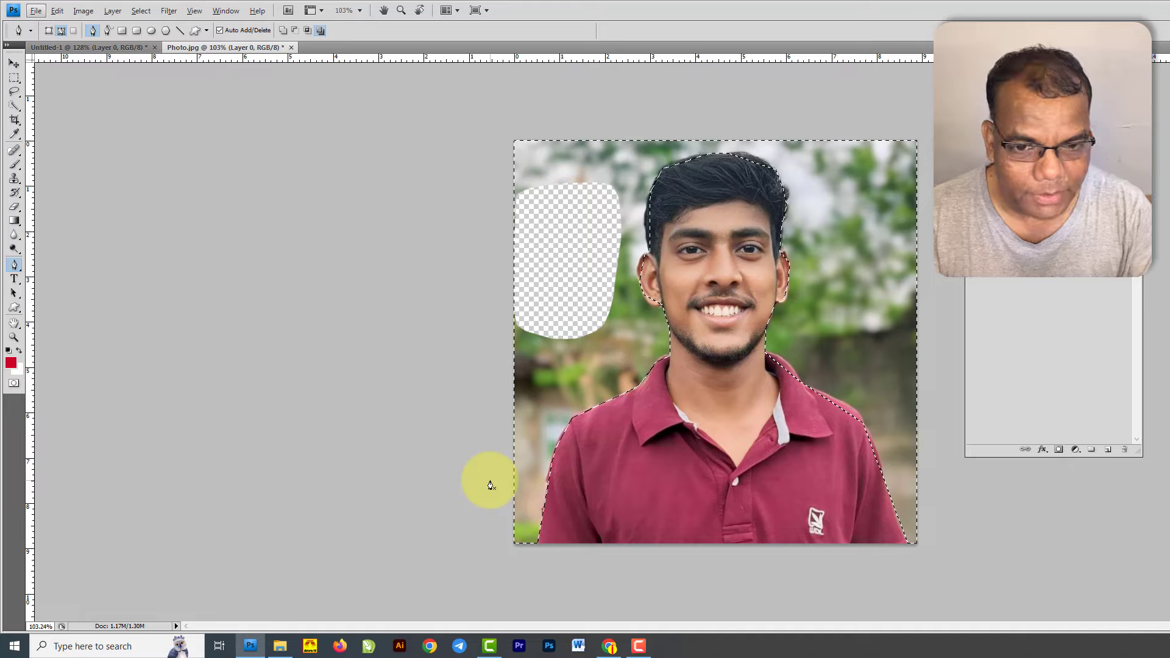
key("Delete")
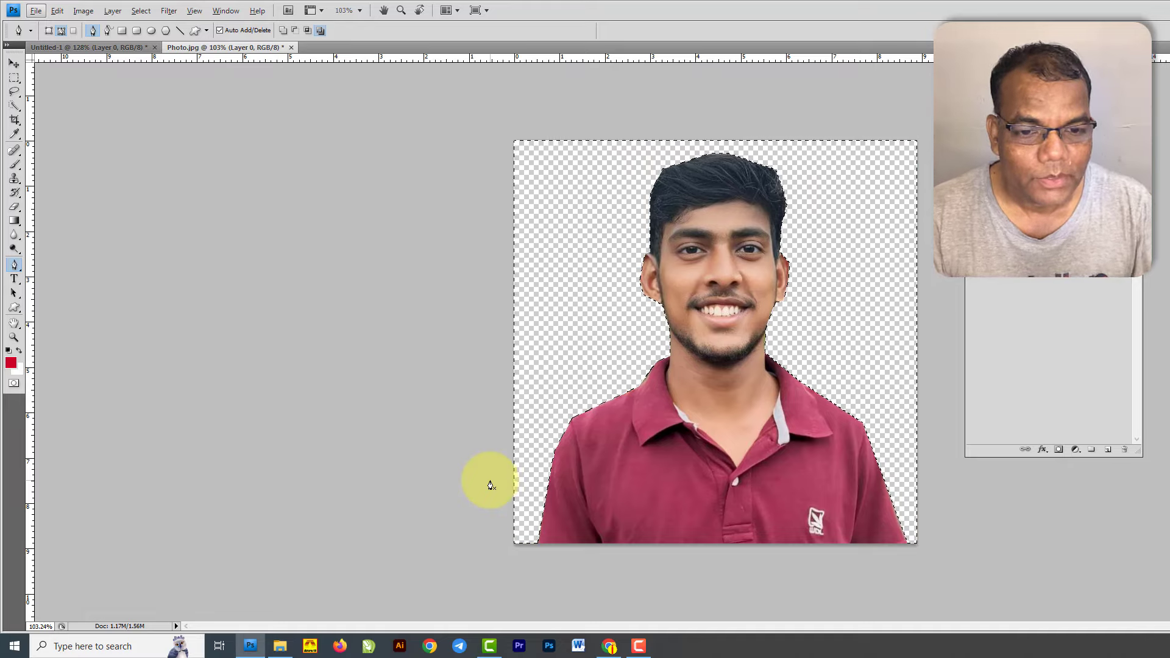
key("ctrl+plus")
scroll(608, 253, "up", 14)
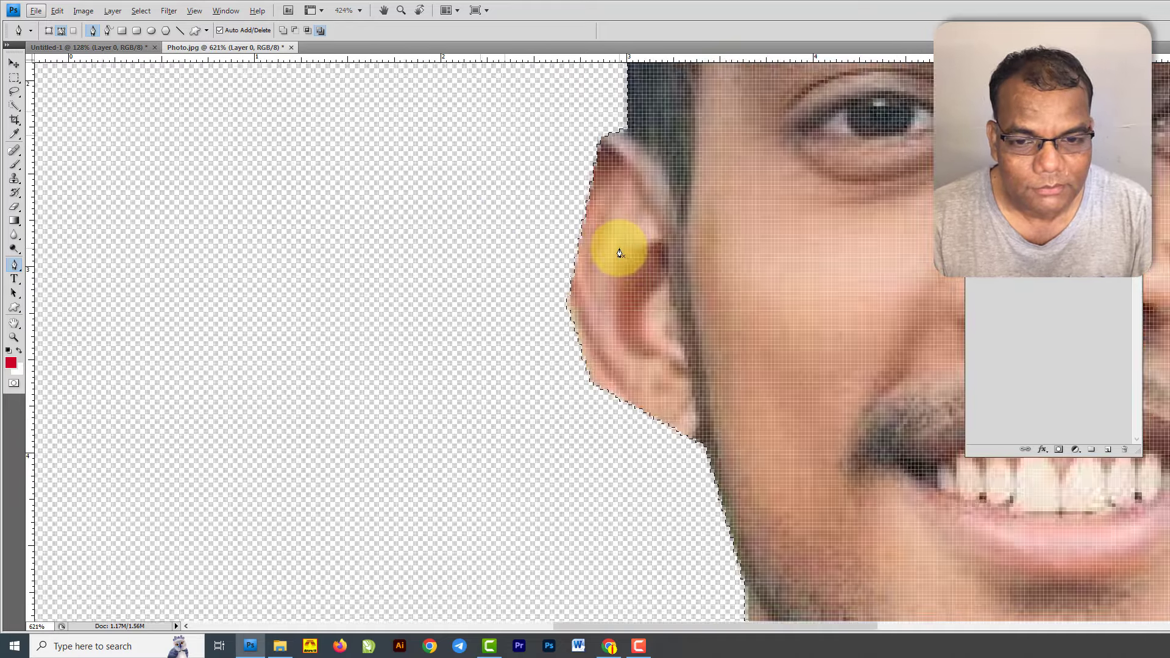
scroll(518, 295, "down", 15)
scroll(719, 306, "down", 1)
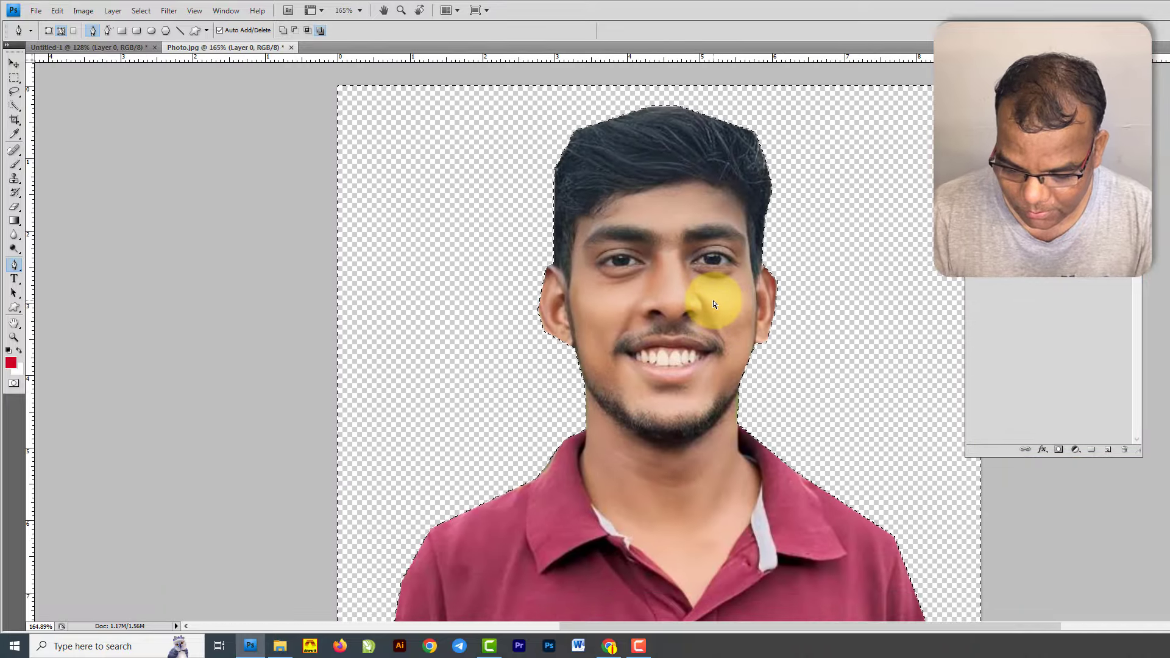
- Undo the background deletion and deselect, keeping the path for refinement
key("ctrl+z")
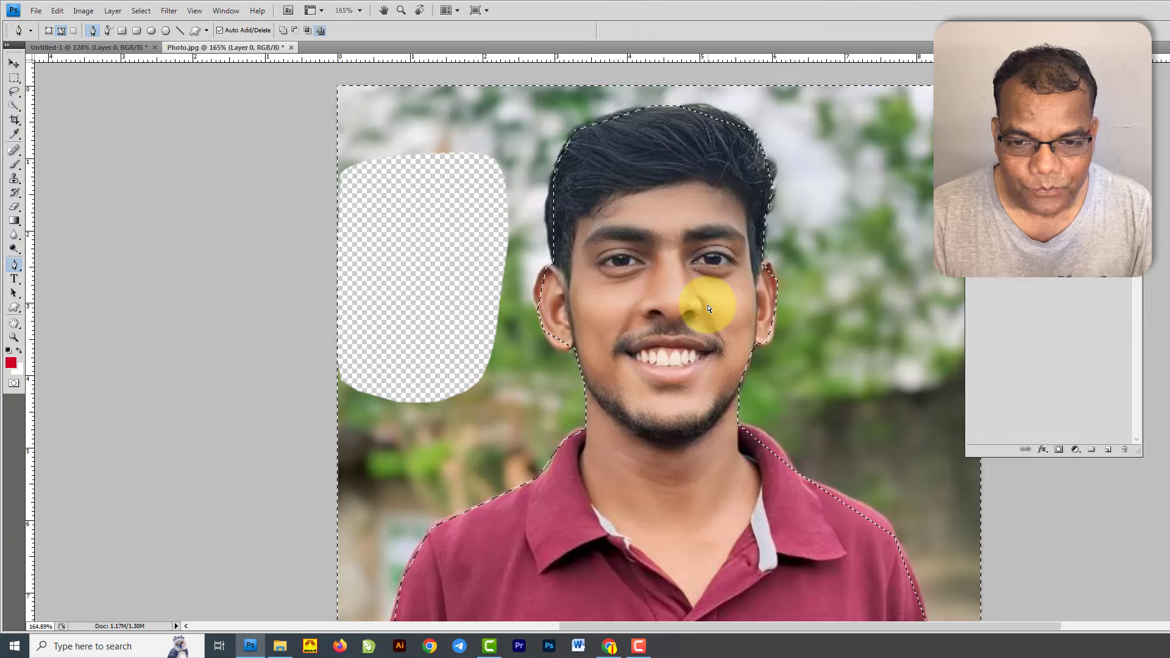
key("ctrl+d")
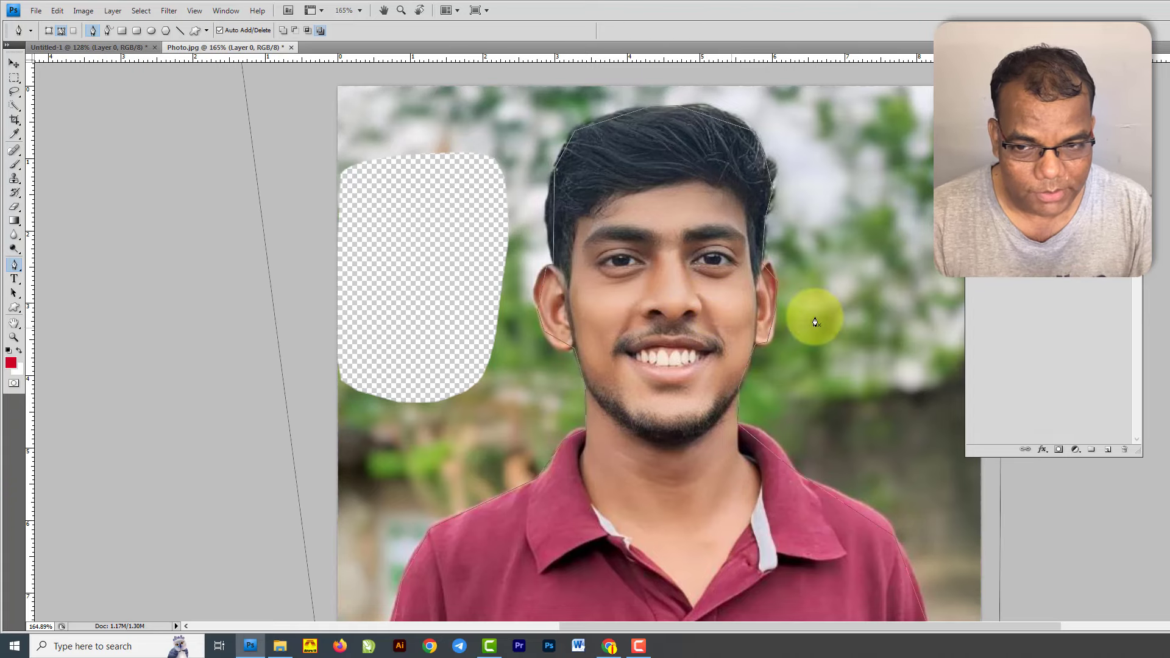
scroll(817, 311, "down", 5)
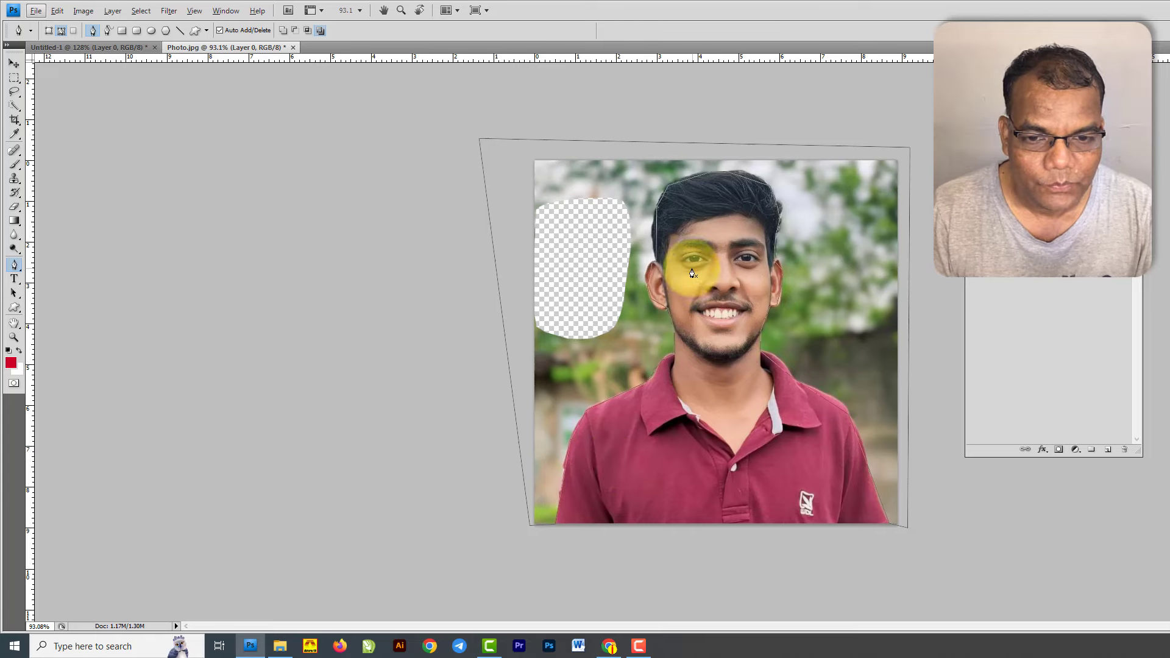
- With the Add Anchor Point tool, bend the straight segment above the left ear outward to the hair's left edge
scroll(699, 201, "up", 6)
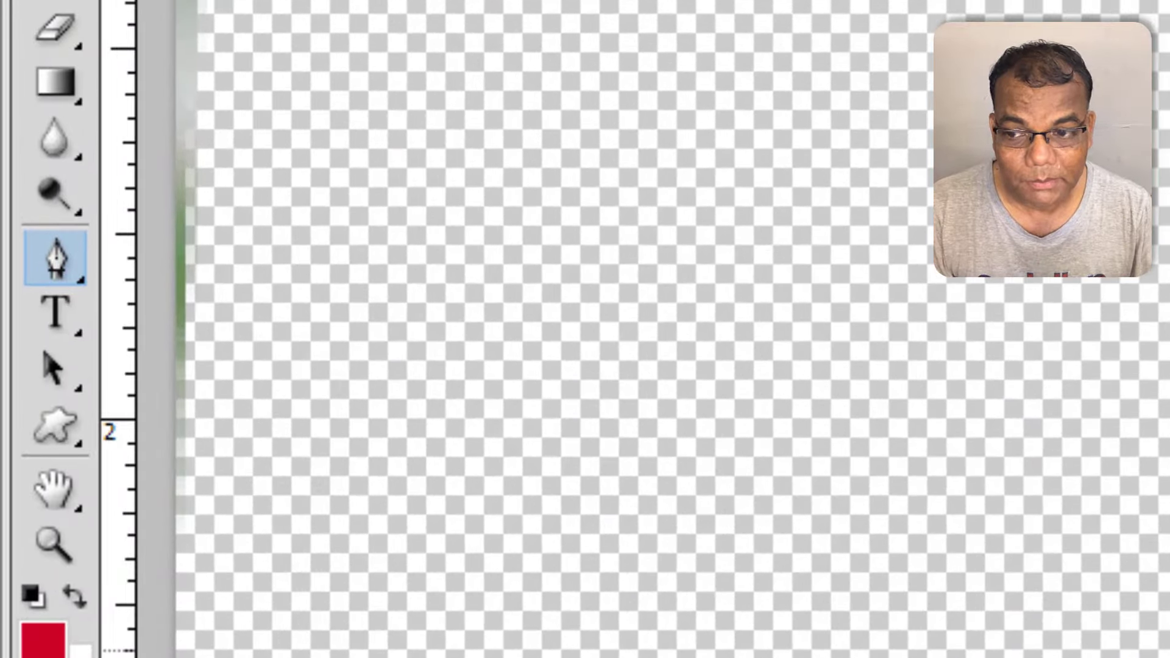
left_click(50, 258)
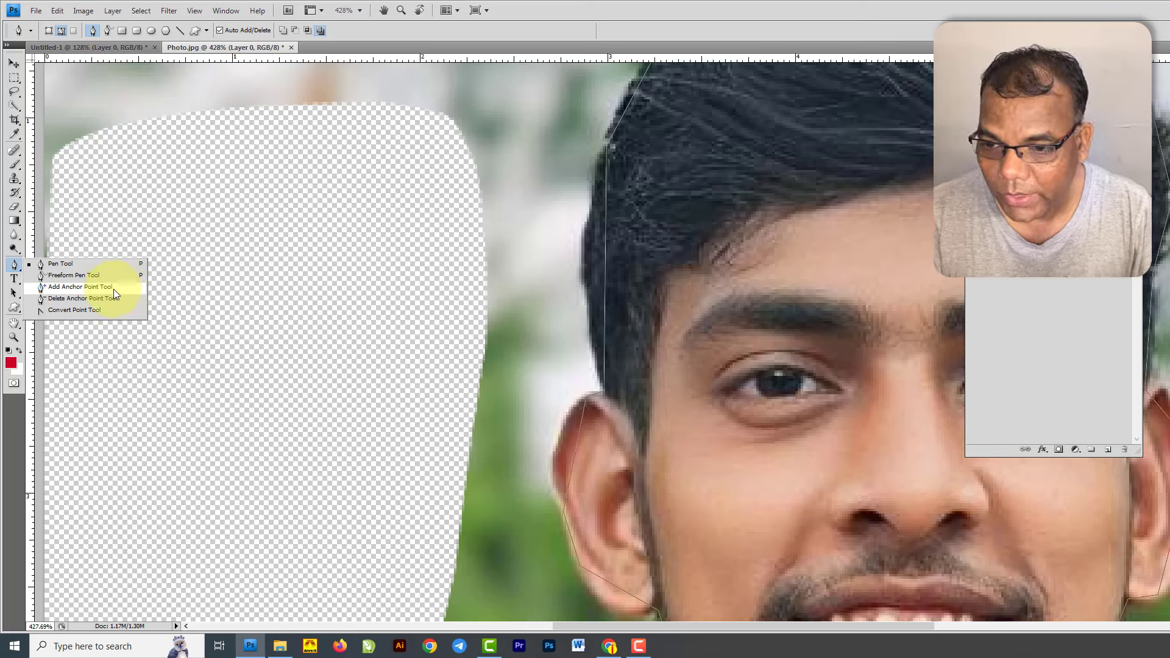
left_click(113, 289)
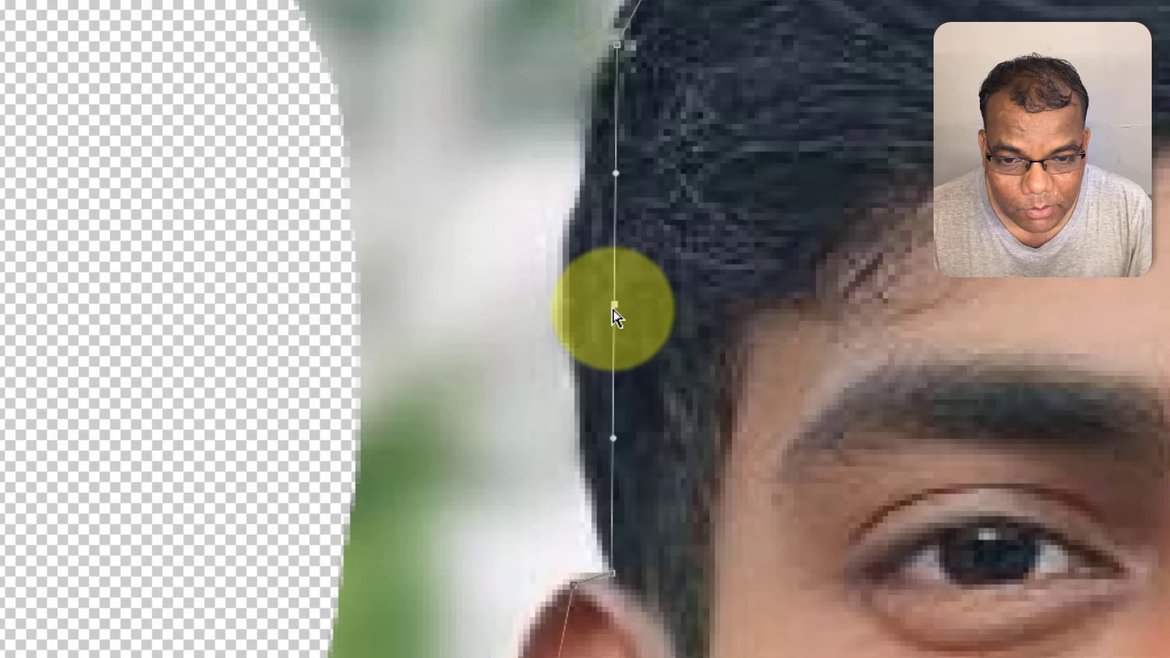
left_click_drag(616, 306, 568, 295)
scroll(669, 421, "up", 3)
scroll(670, 420, "up", 1)
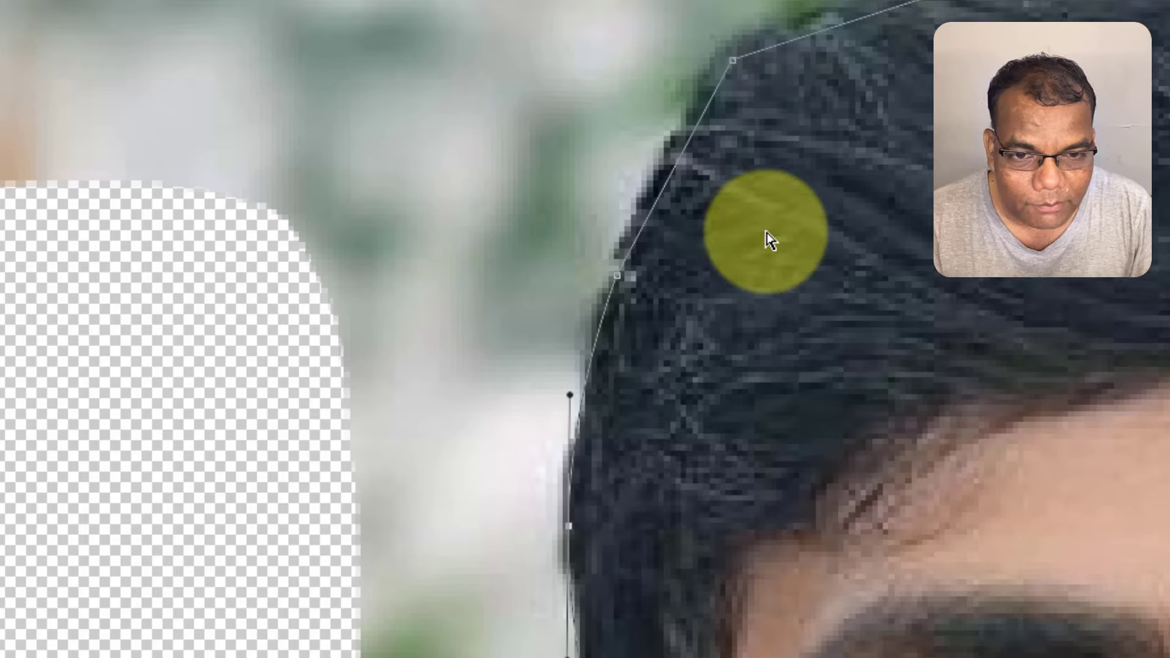
- Add anchor points along the hair's upper-left outline and pull the segments out to follow its curve
scroll(1016, 10, "up", 3)
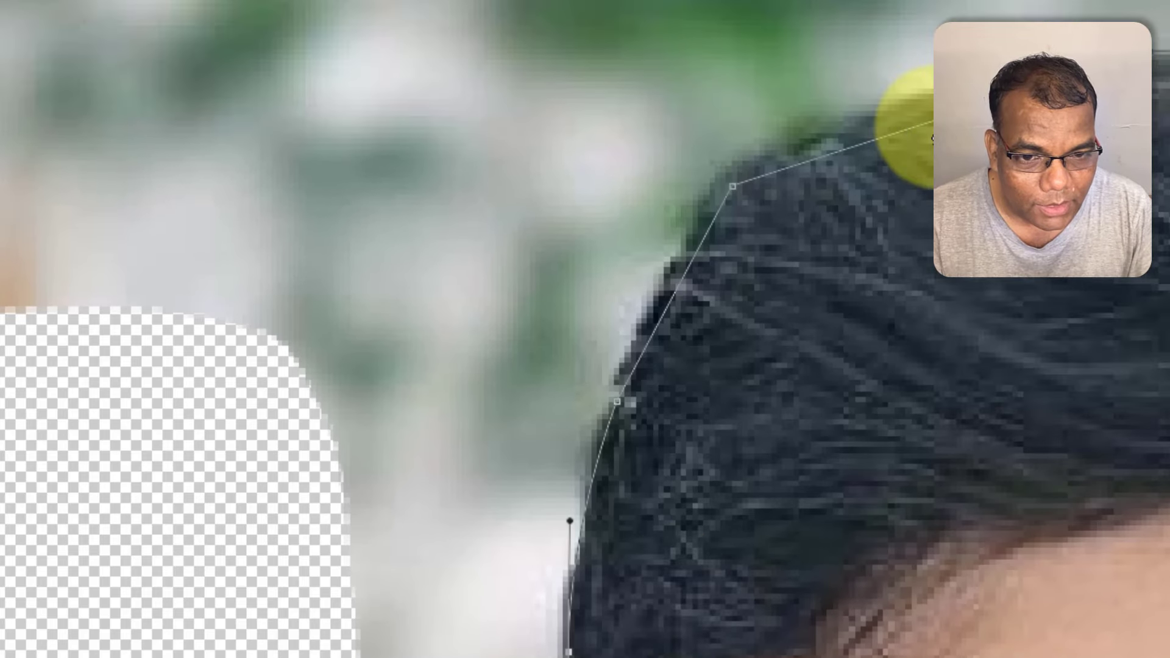
left_click(945, 118)
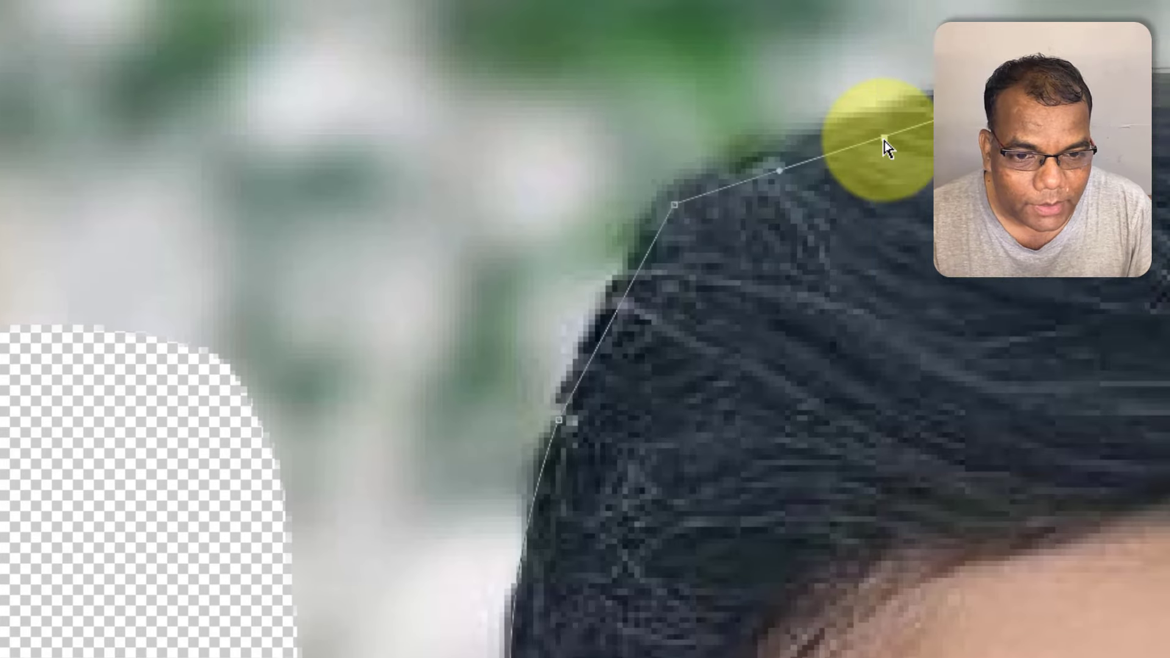
left_click_drag(945, 118, 933, 93)
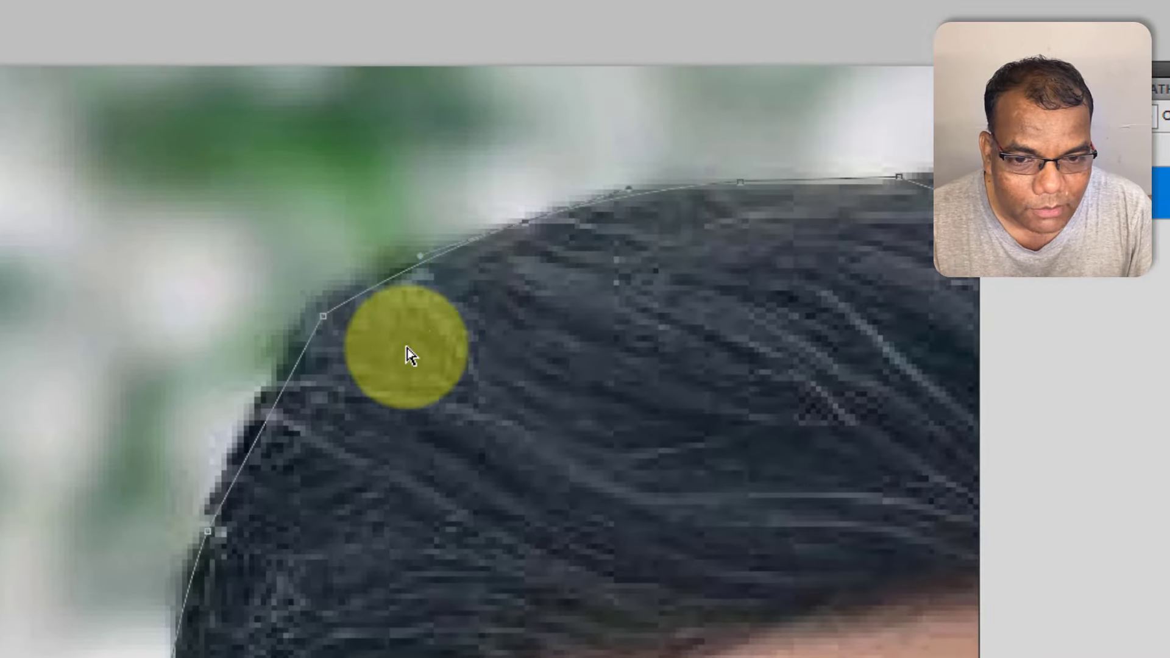
scroll(269, 420, "up", 4)
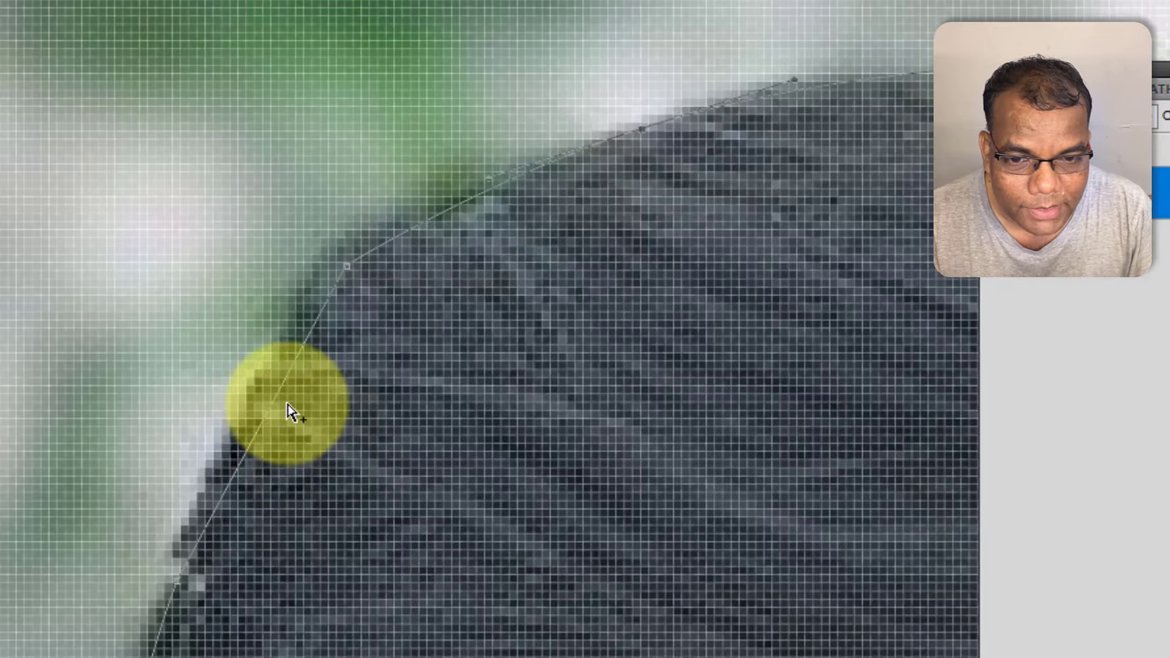
left_click(258, 432)
left_click_drag(256, 434, 236, 413)
scroll(236, 413, "down", 2)
scroll(52, 439, "down", 5)
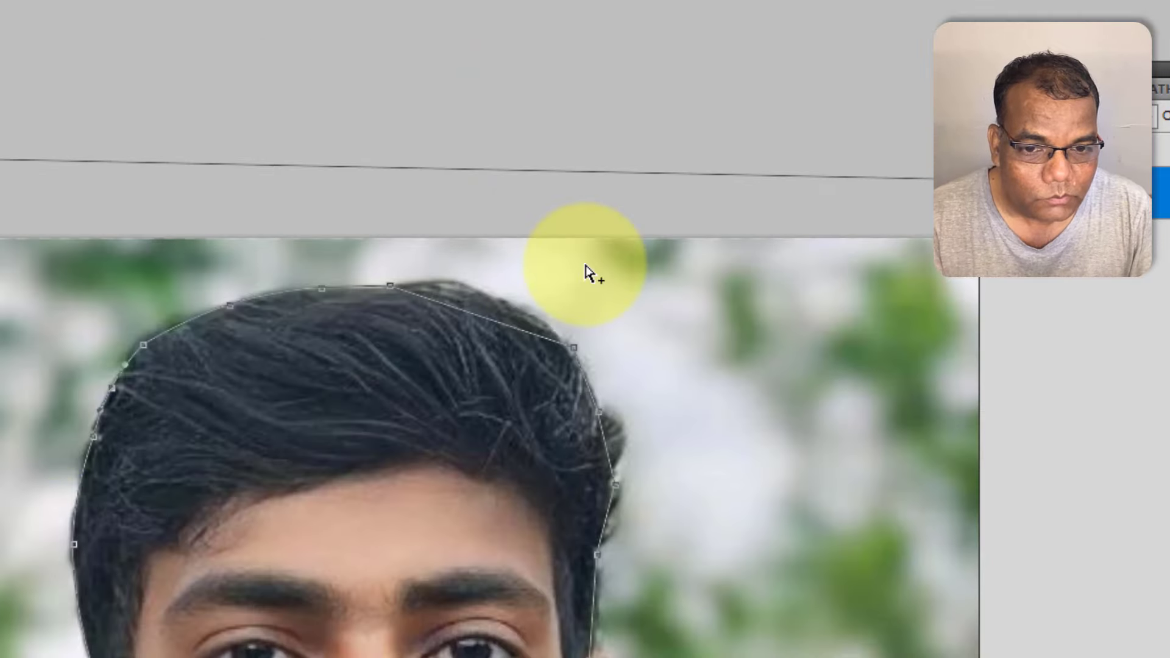
- Add an anchor point on the segment across the top right of the hair and curve it out to the hairline
scroll(564, 282, "up", 5)
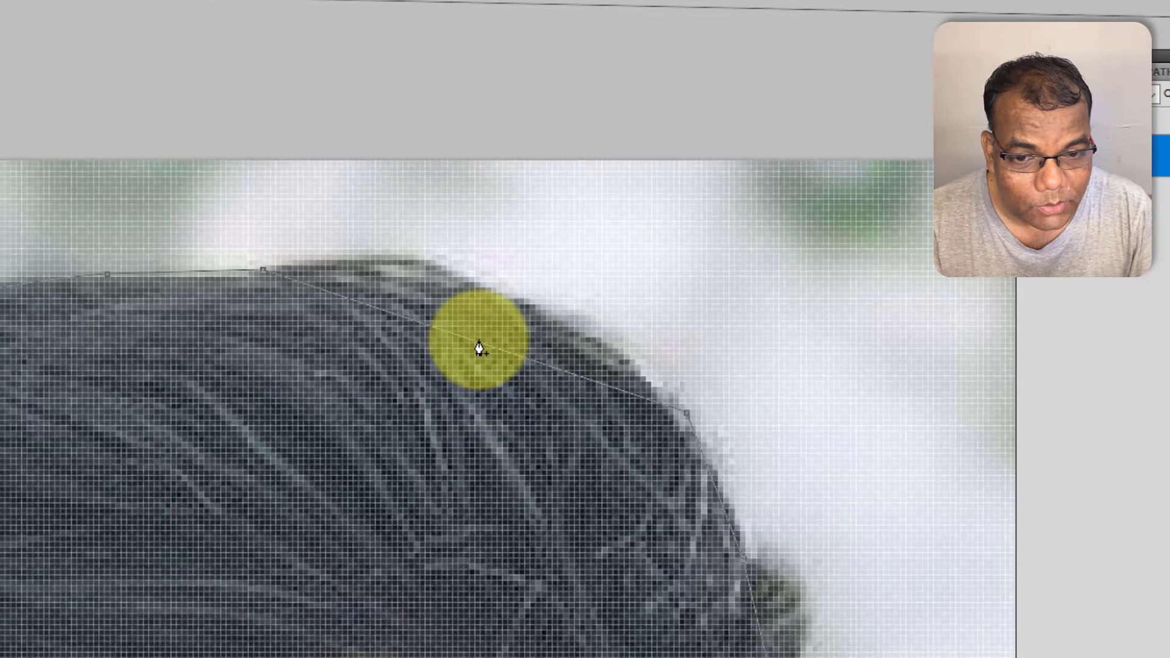
left_click(478, 343)
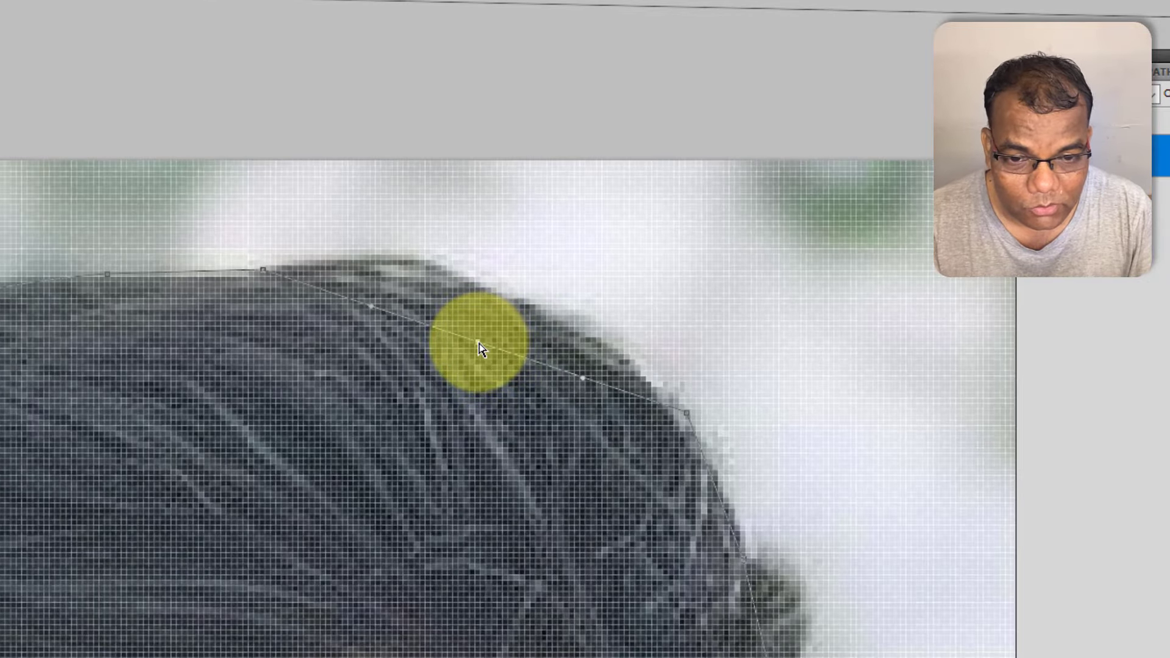
left_click_drag(479, 342, 504, 294)
scroll(618, 282, "down", 1)
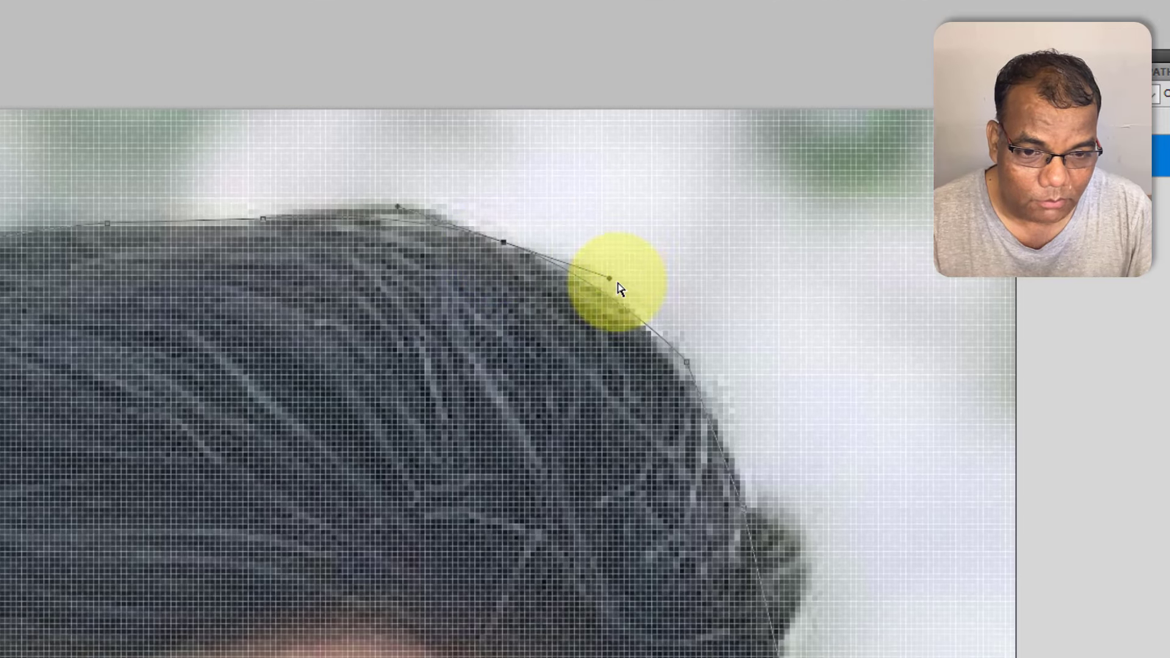
- Add anchor points beside the protruding tufts on the hair's right side and pull the path out around them
scroll(619, 286, "down", 2)
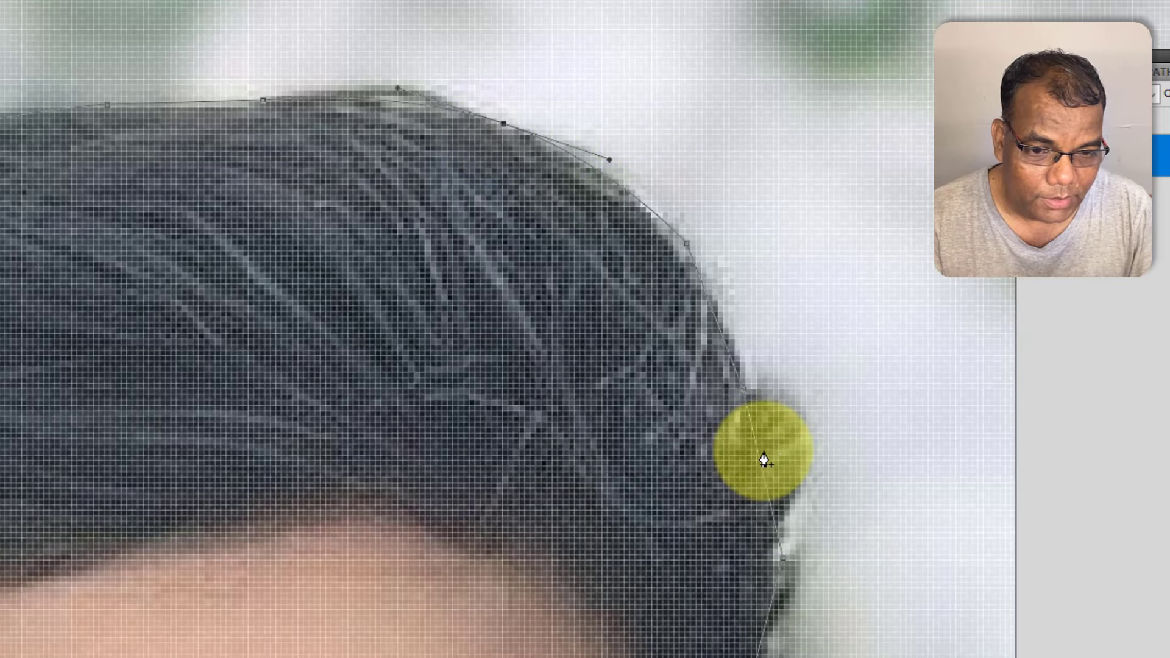
left_click_drag(761, 461, 793, 437)
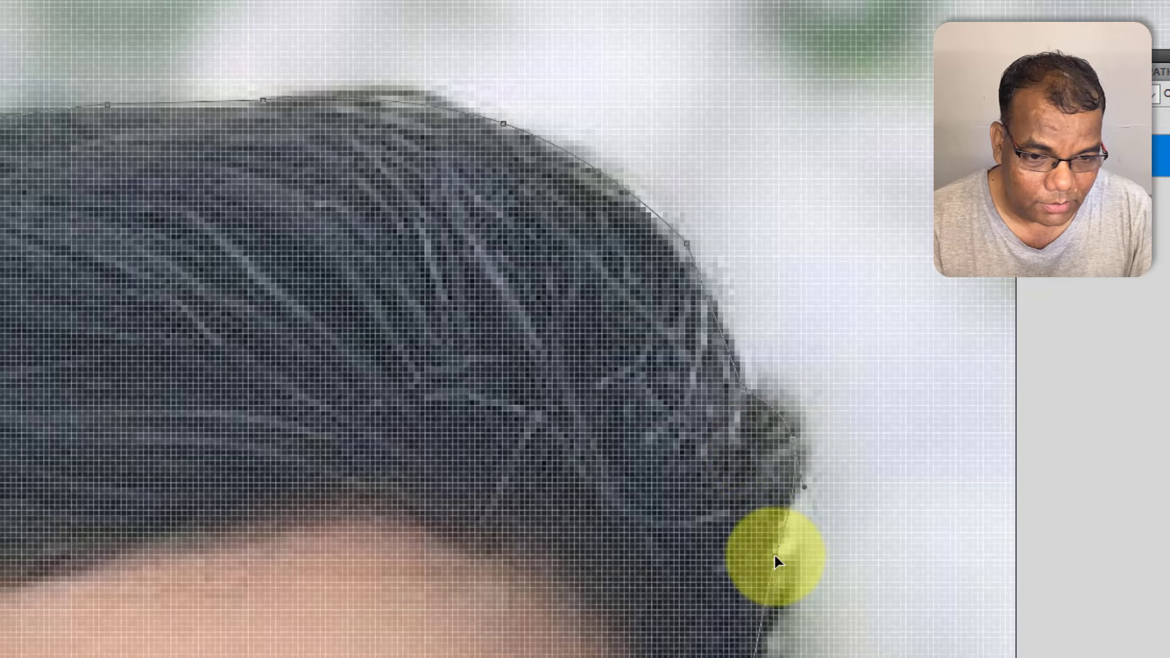
scroll(802, 528, "down", 1)
left_click(758, 565)
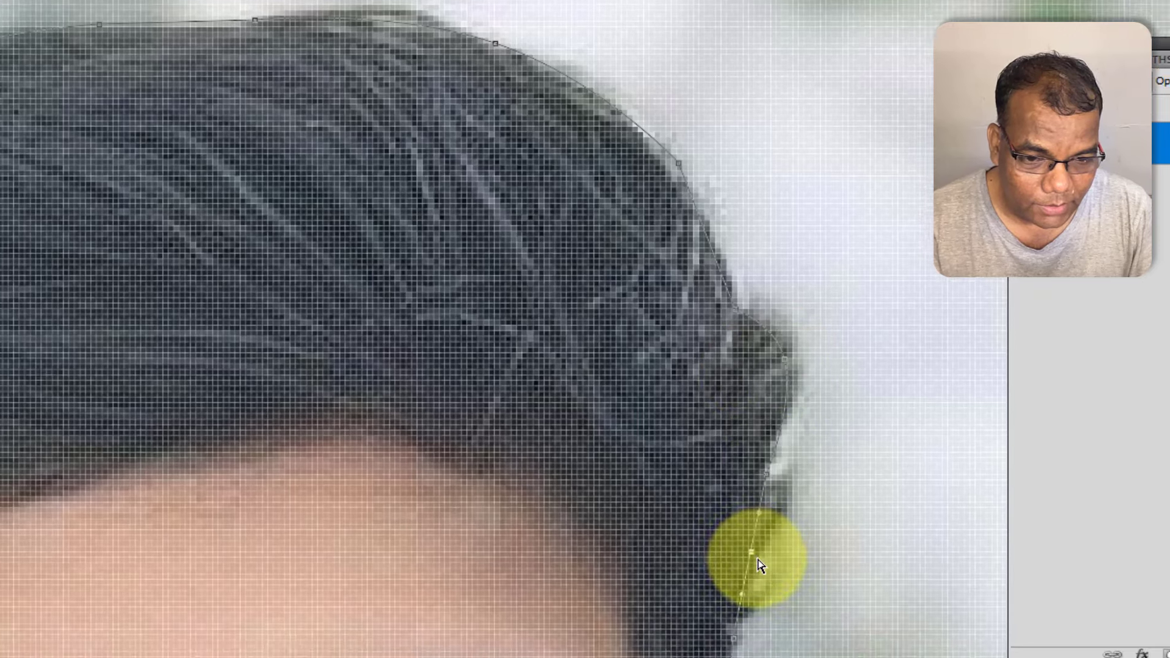
- Add an anchor point on the segment above the right ear and pull it out to the hair's edge
scroll(806, 529, "down", 2)
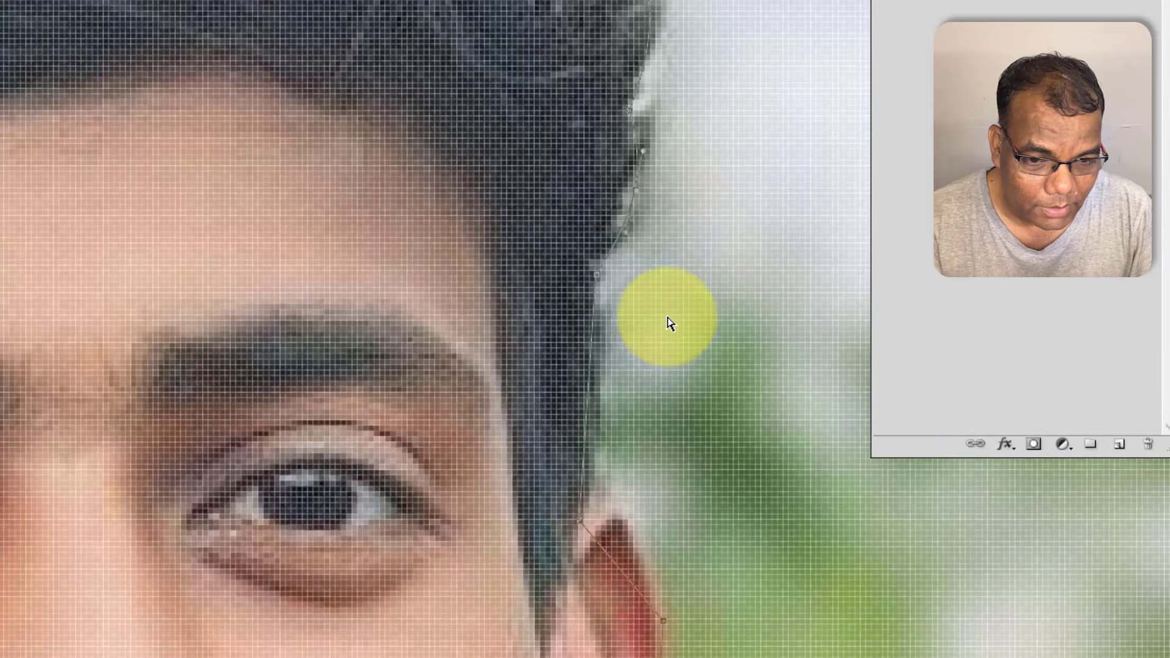
scroll(670, 322, "down", 1)
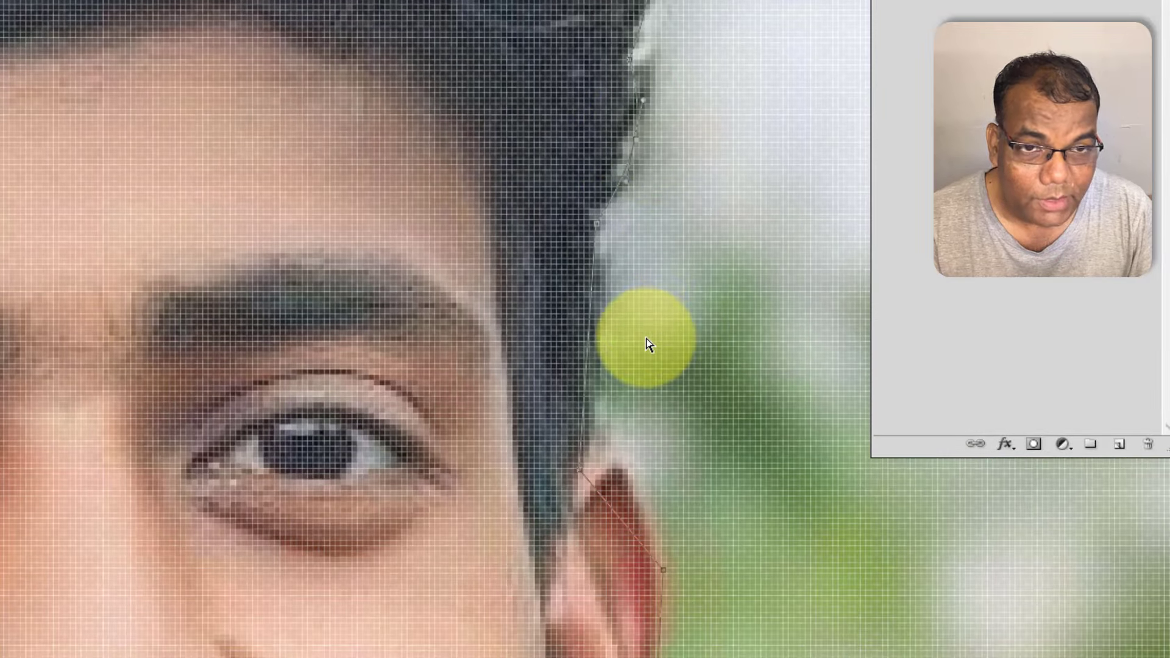
left_click(588, 345)
left_click_drag(590, 345, 611, 349)
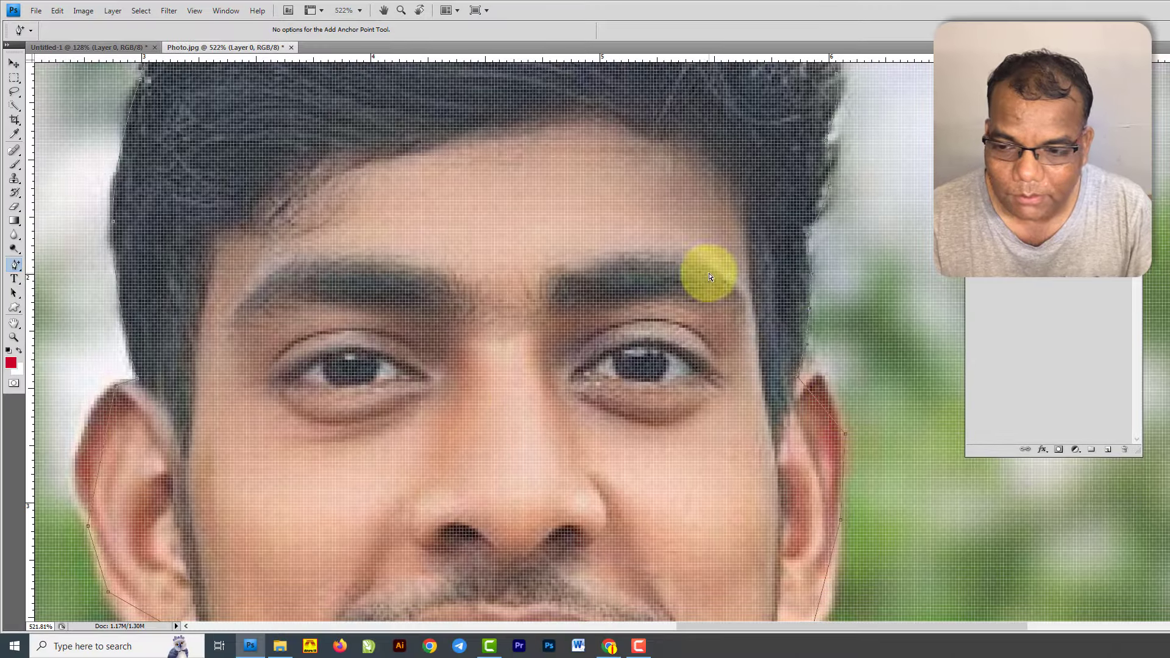
- Add an anchor point on the left ear's upper segment and bend it outward to the ear's outer edge
scroll(123, 487, "up", 4)
left_click_drag(188, 445, 353, 401)
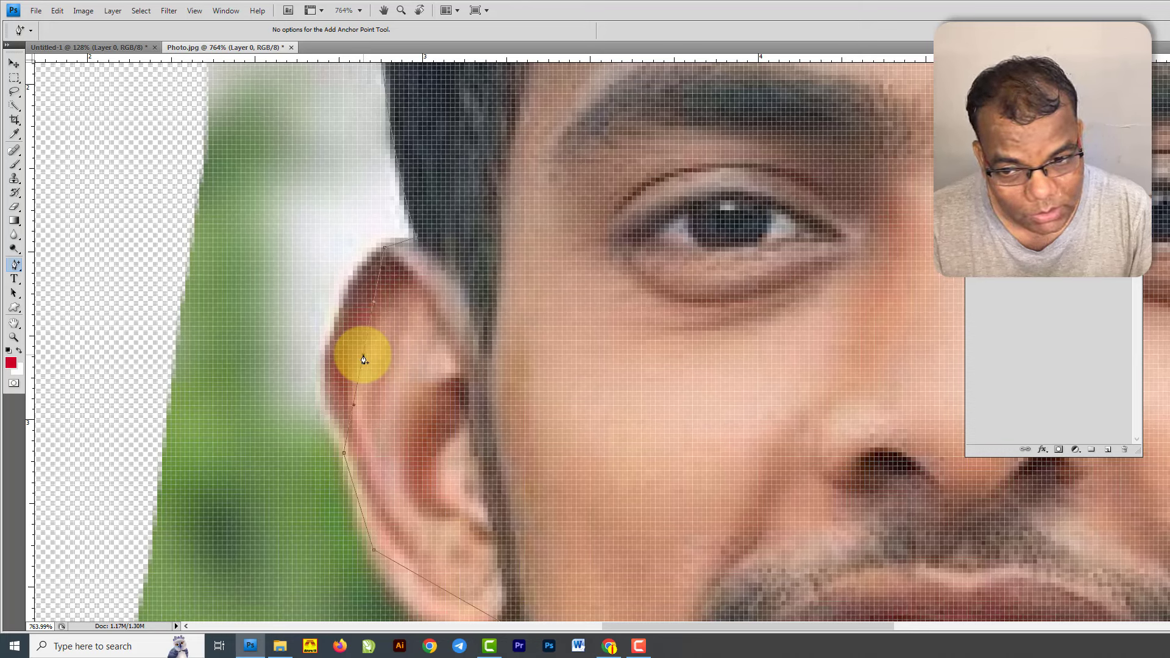
left_click_drag(364, 360, 344, 356)
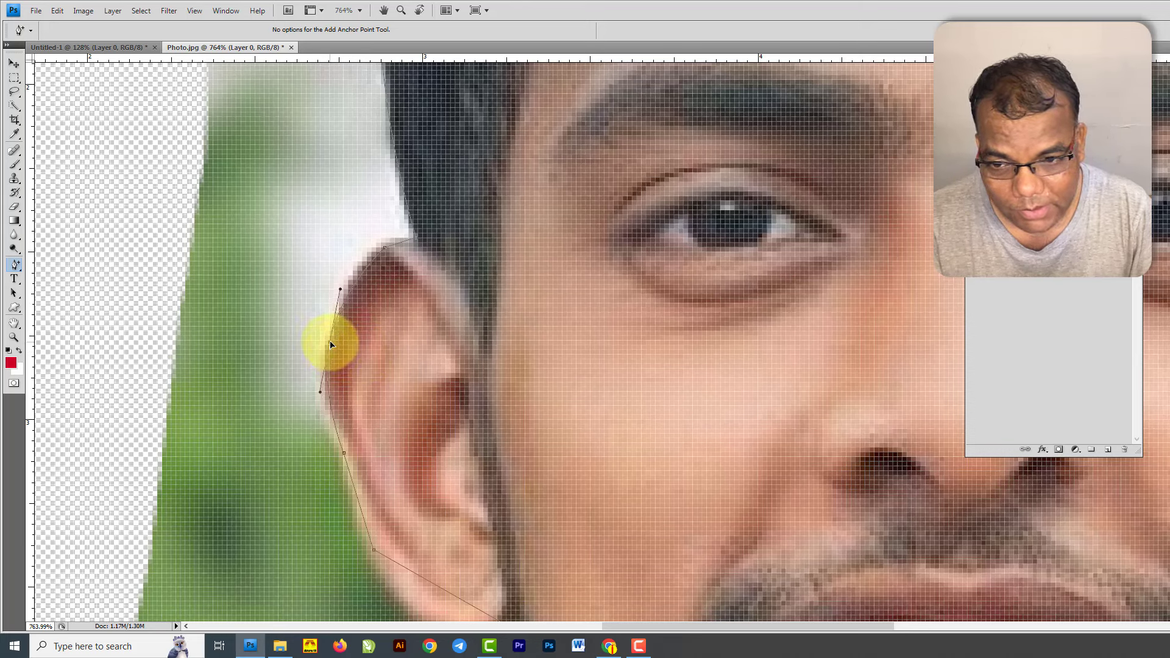
- Add an anchor point on the segment below the left earlobe, curve it to the lobe's edge, and adjust the neighbouring anchor
scroll(436, 341, "down", 2)
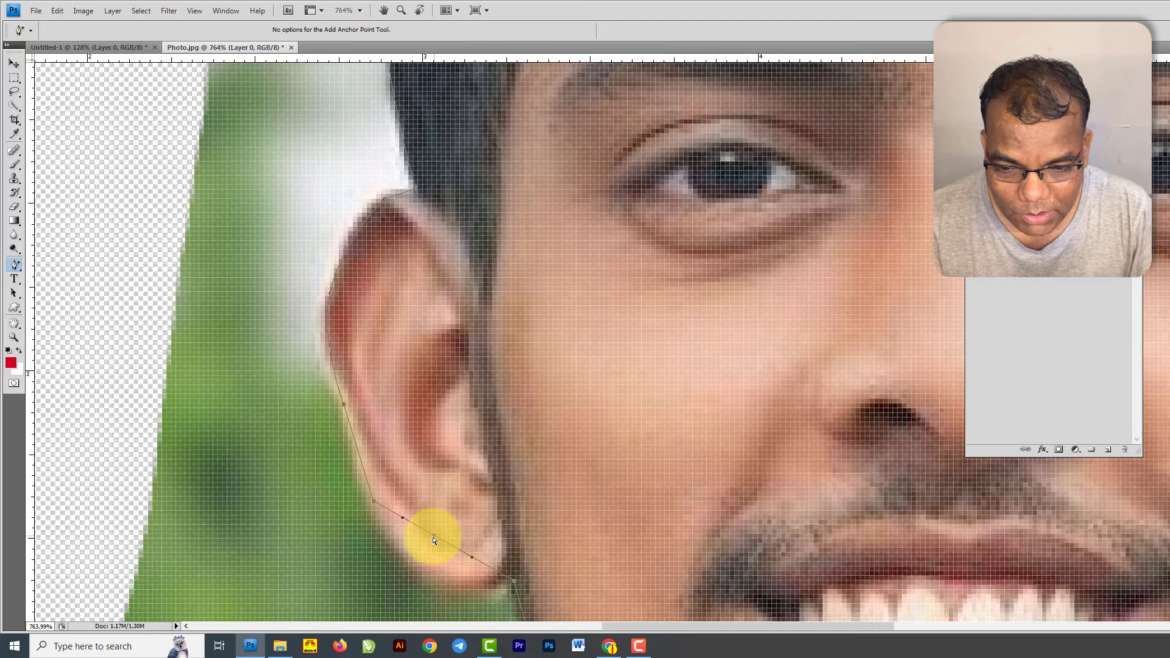
left_click_drag(434, 540, 424, 571)
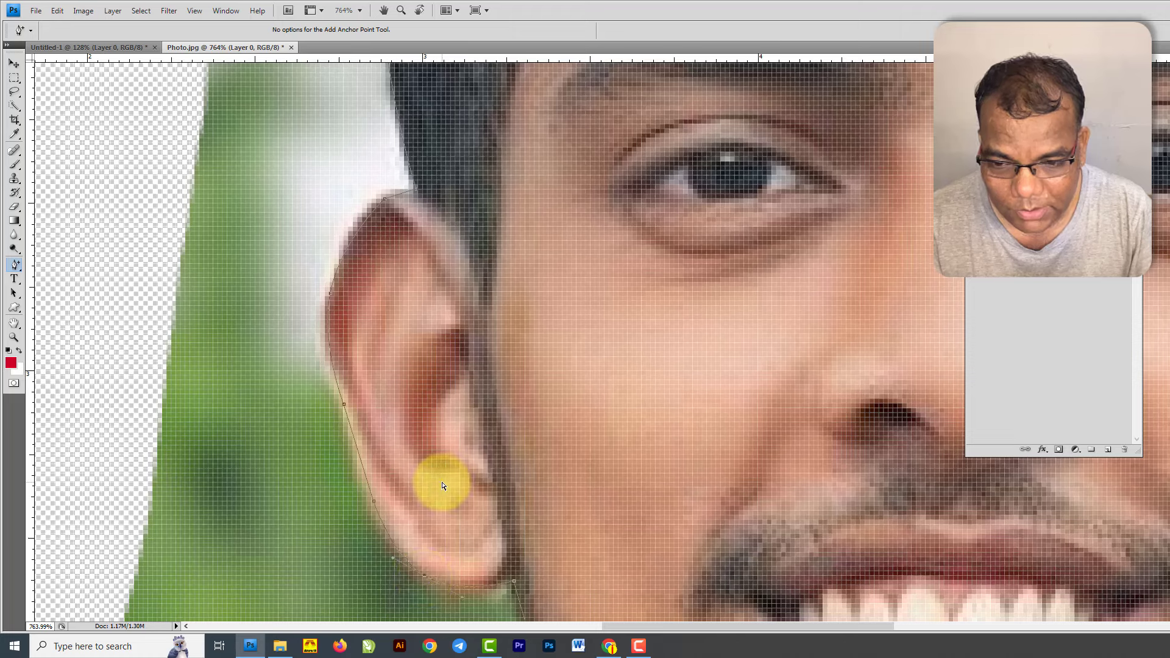
scroll(501, 373, "down", 3)
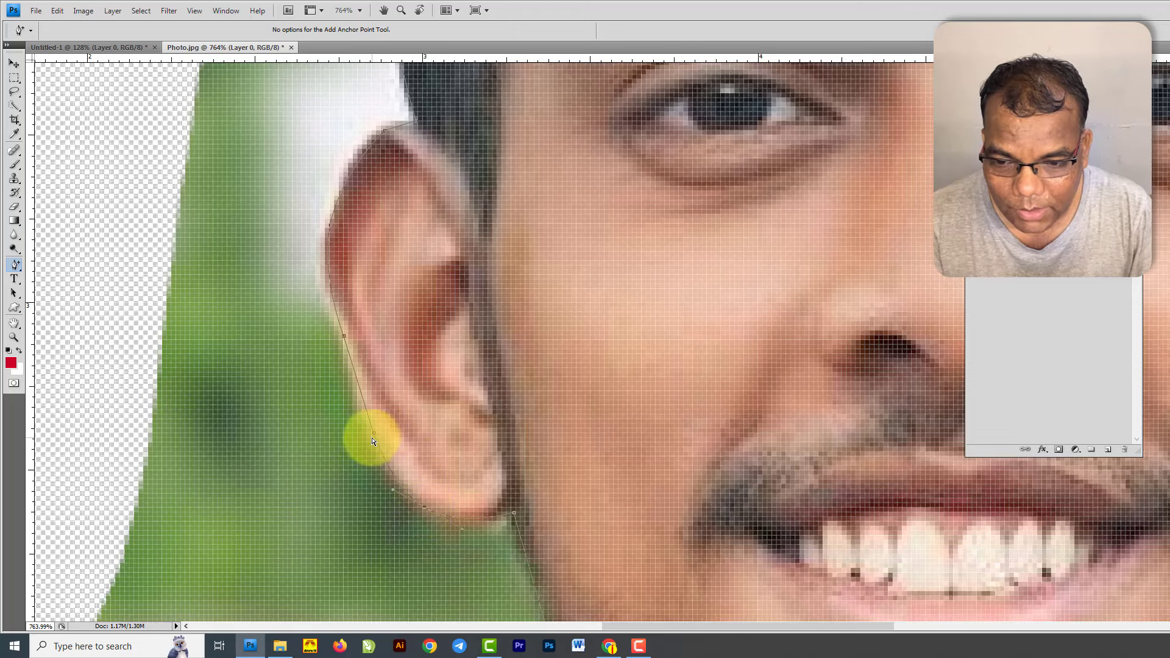
scroll(485, 405, "down", 4)
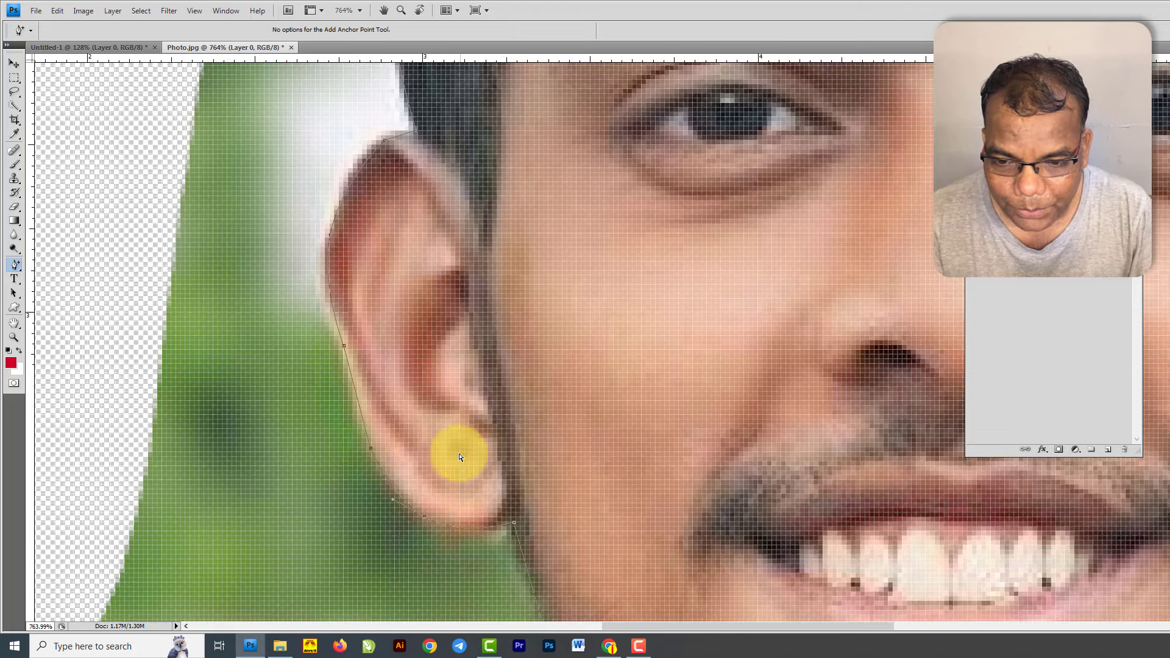
- Add anchor points along the jaw below the left ear and the left collar, and curve the path to their edges
scroll(495, 452, "down", 8)
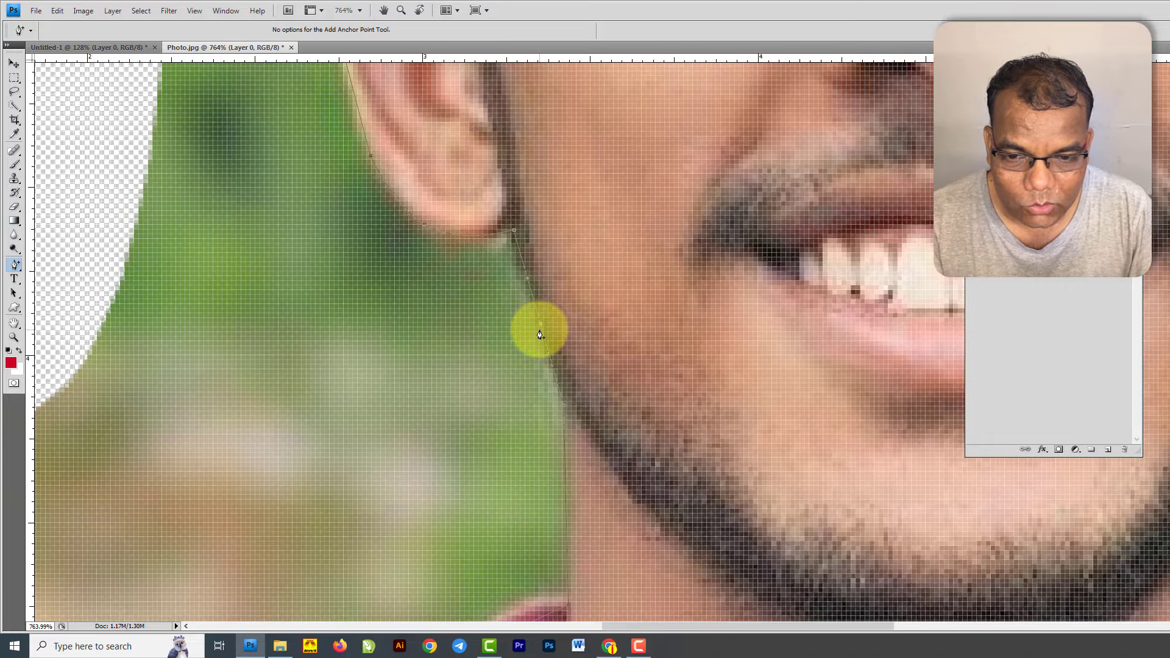
scroll(613, 331, "down", 11)
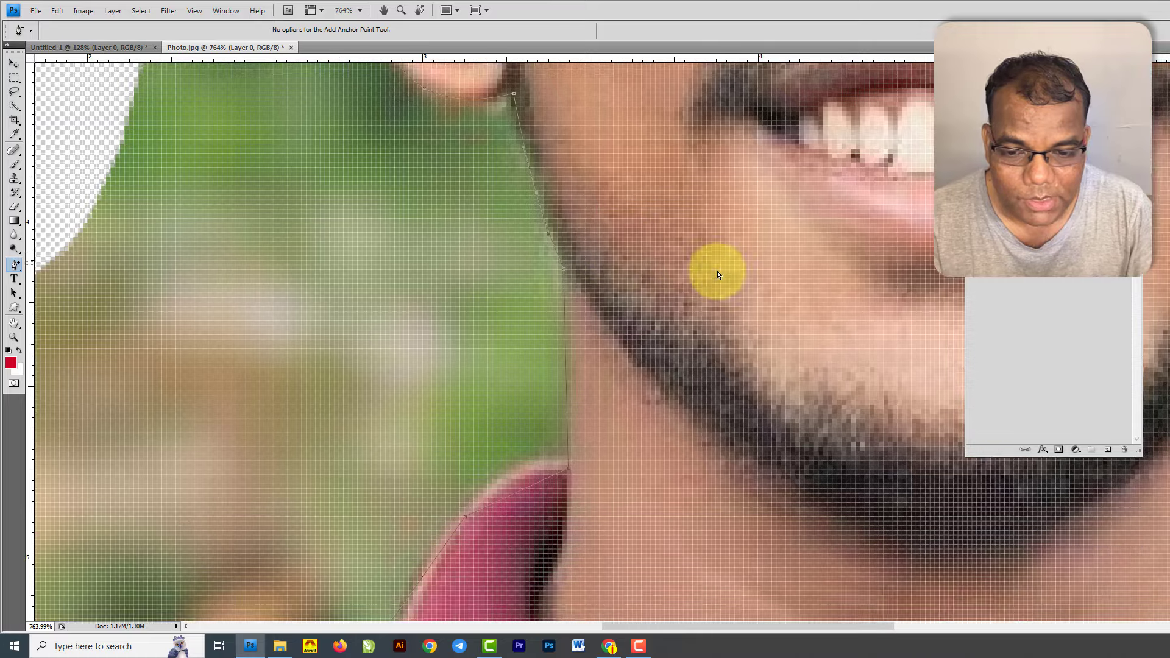
scroll(688, 320, "down", 4)
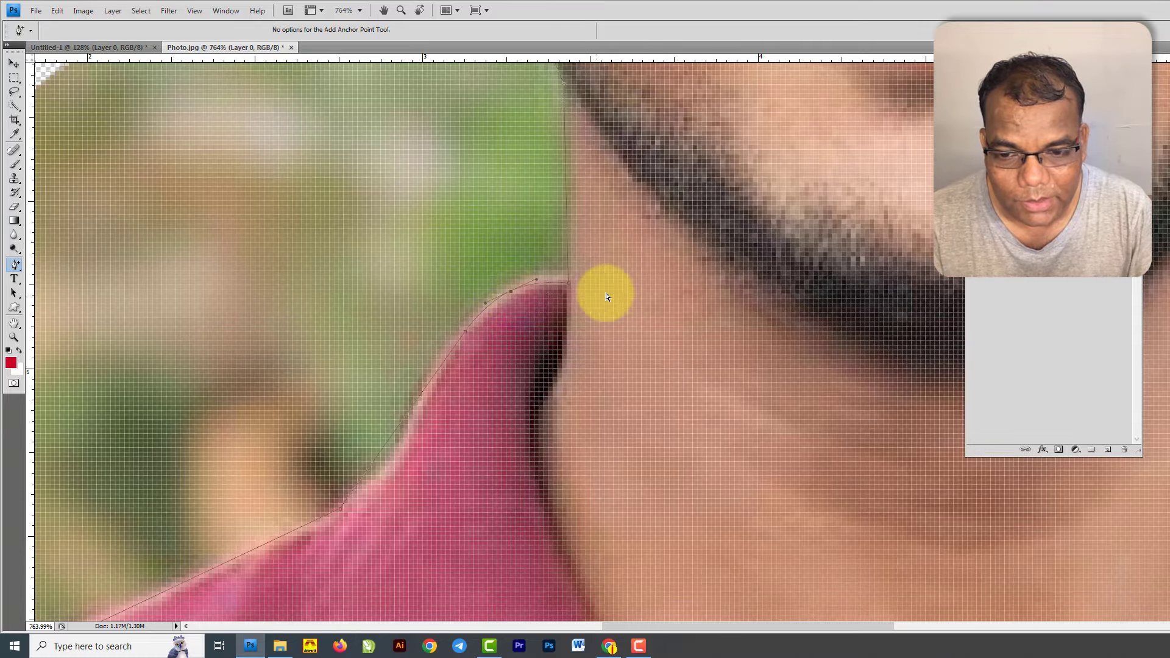
scroll(606, 292, "down", 1)
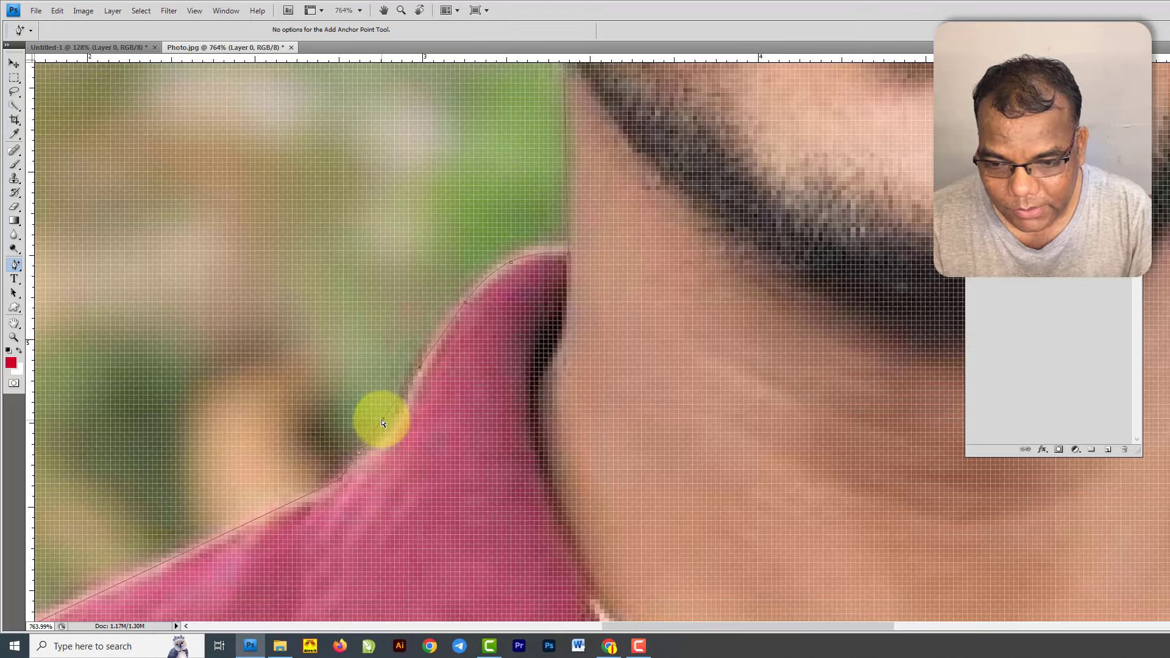
scroll(649, 353, "down", 5)
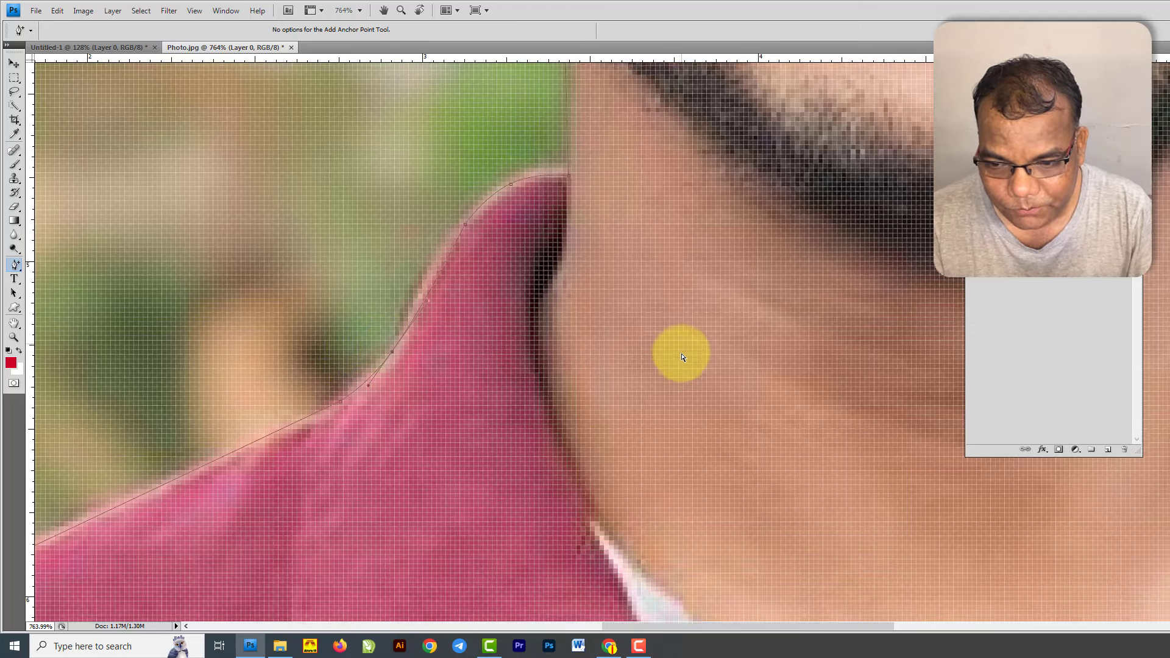
- Add an anchor point just below the left shoulder's corner and bend the path out to the upper sleeve's edge
scroll(649, 362, "down", 2)
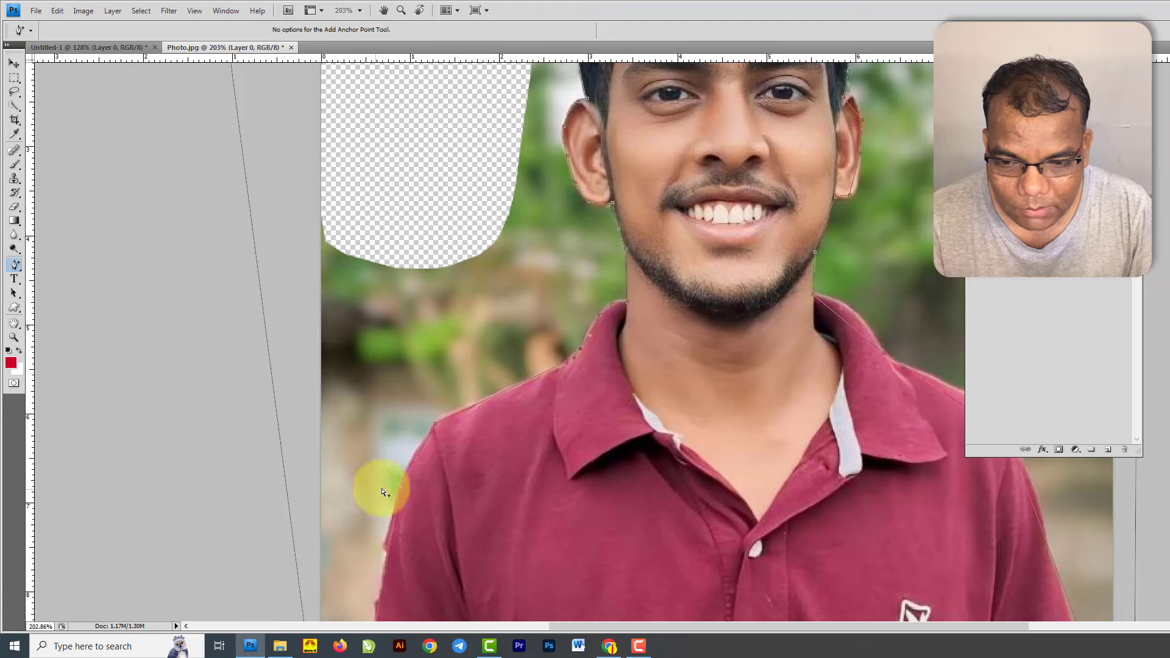
scroll(402, 484, "up", 5)
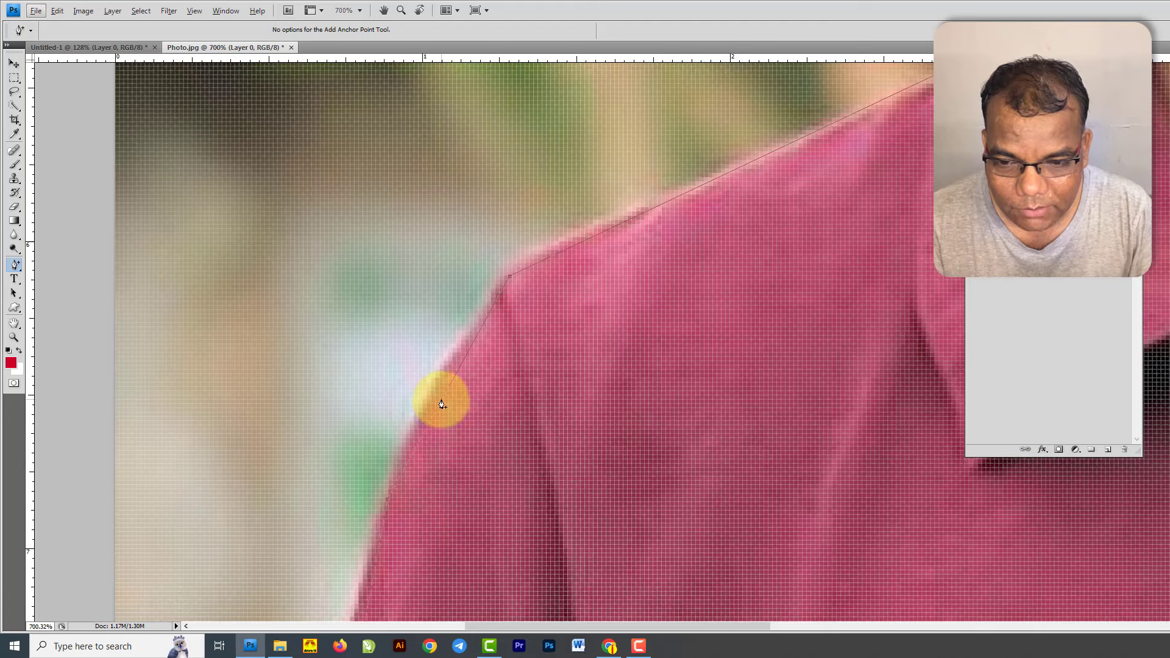
scroll(577, 339, "down", 5)
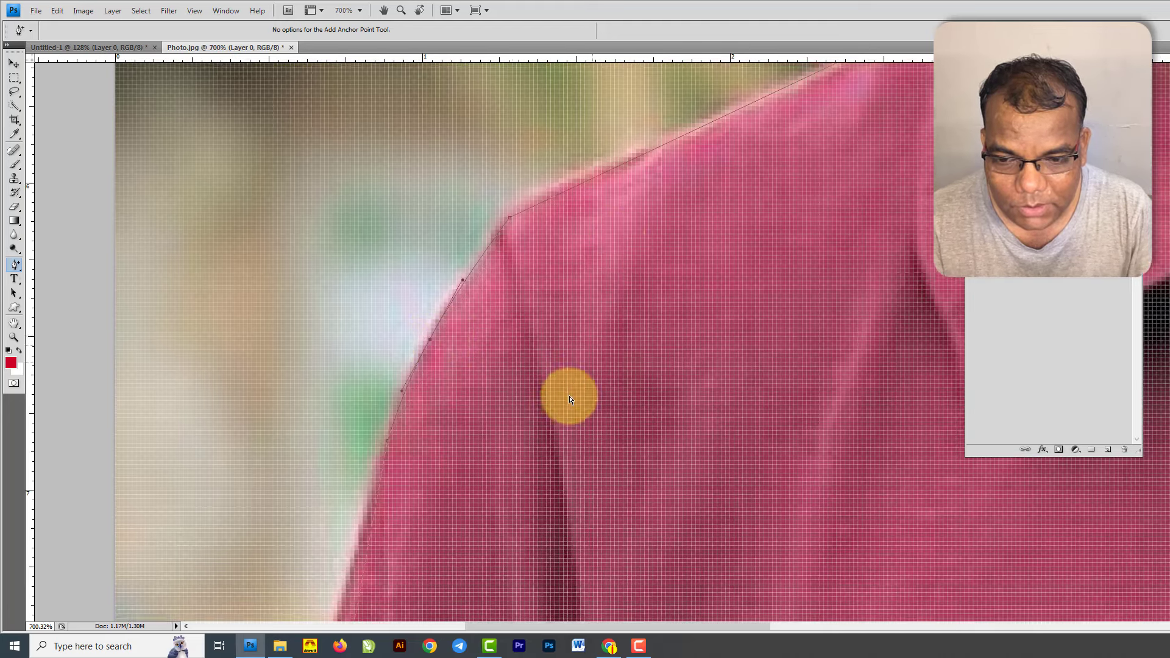
scroll(506, 441, "down", 3)
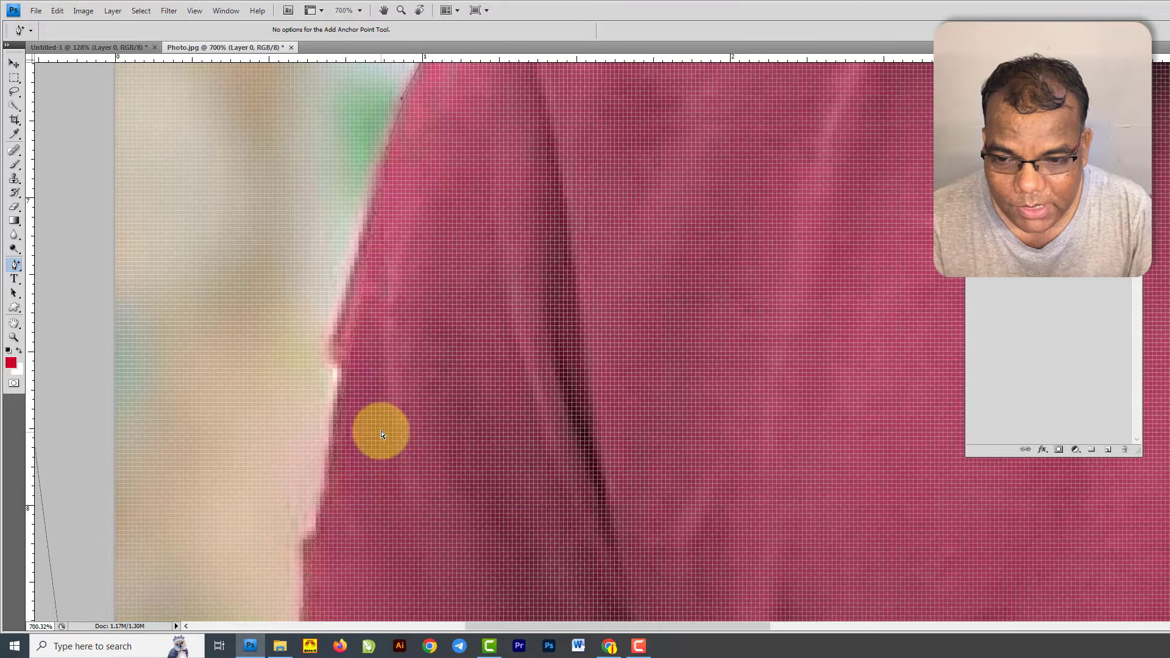
- Add an anchor point midway down the left sleeve and shift the path out to the fabric's edge
scroll(579, 345, "down", 4)
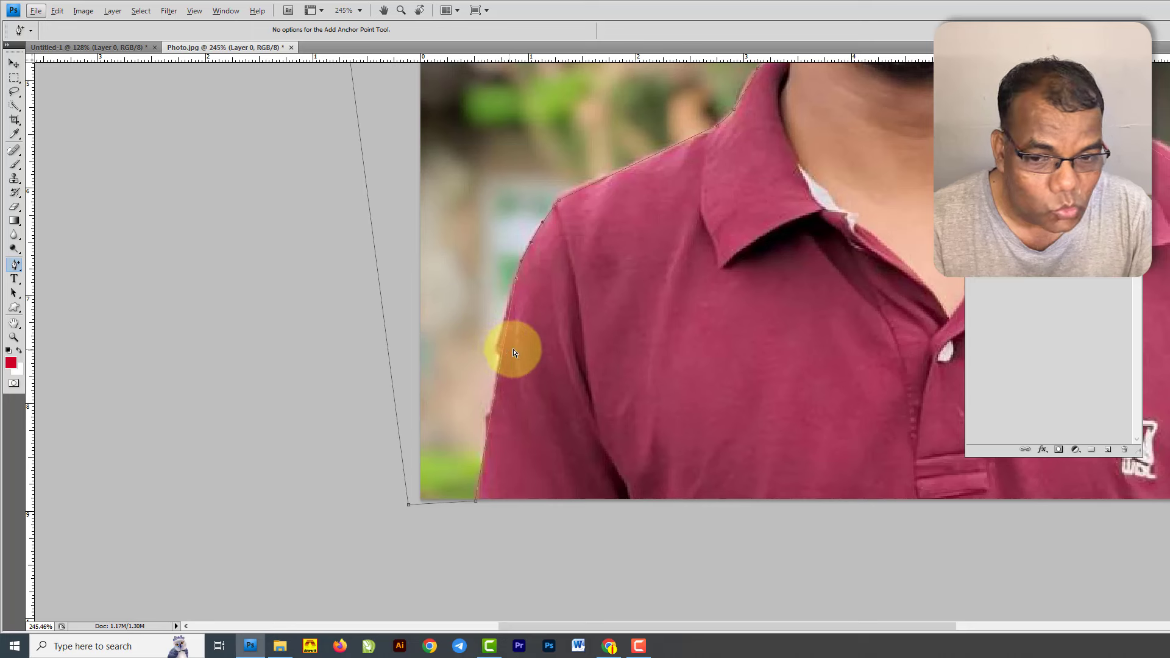
scroll(506, 346, "up", 1)
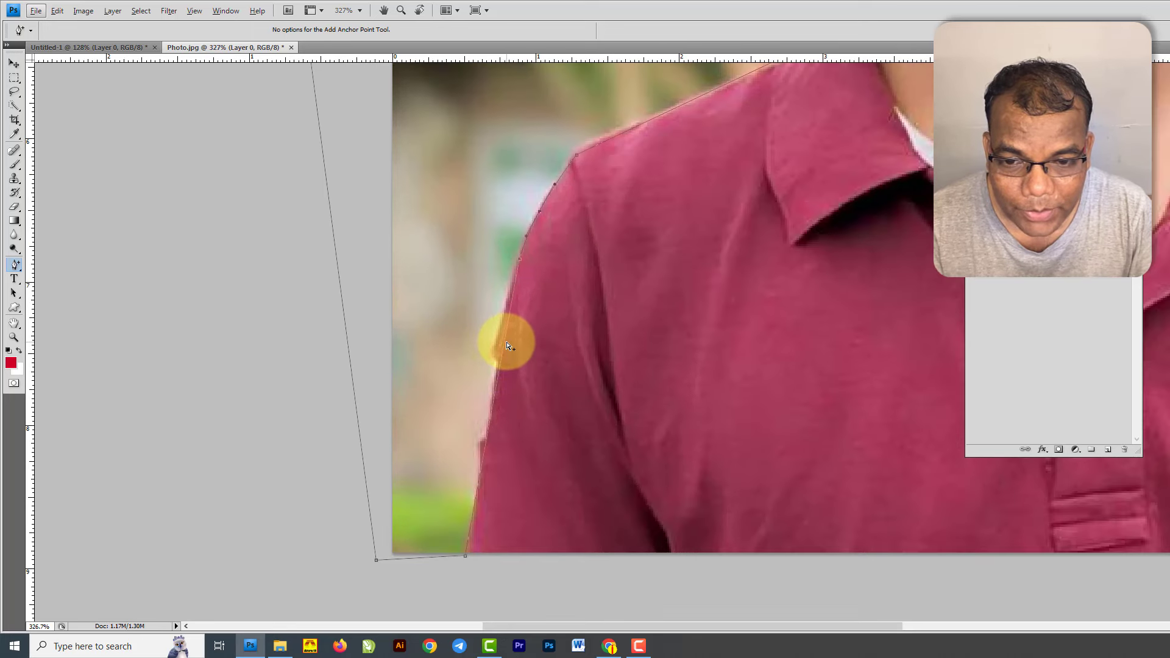
left_click(506, 349)
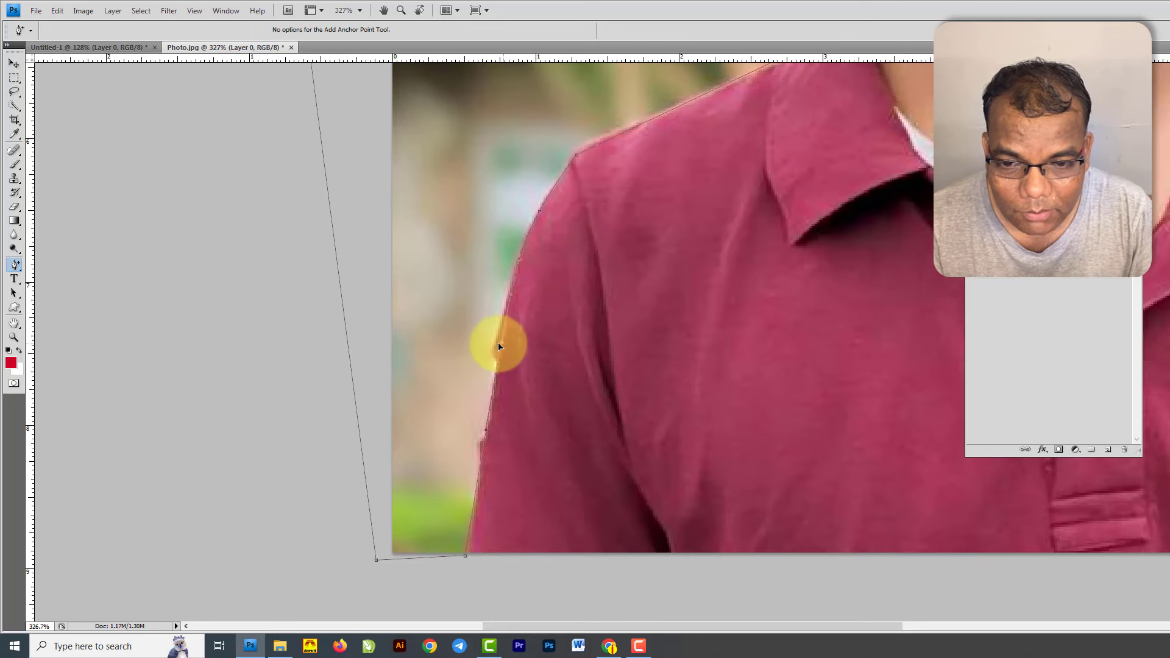
- Add anchor points on the right ear's lower and upper segments and pull them out to the ear's outer edge
scroll(497, 354, "down", 4)
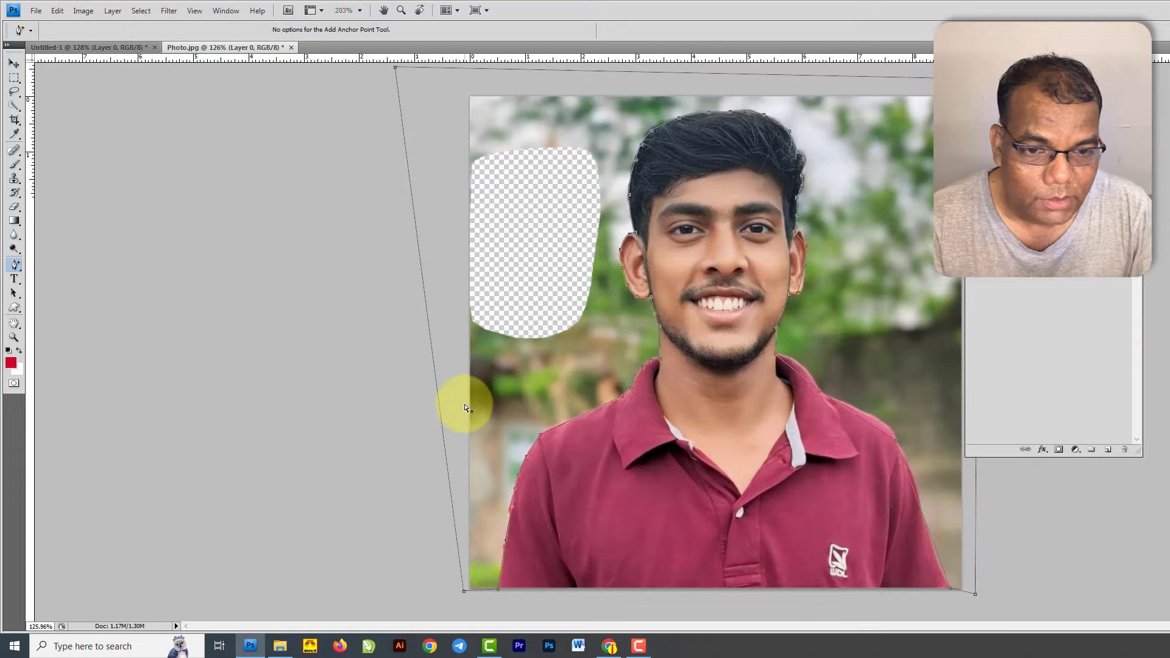
scroll(824, 326, "up", 5)
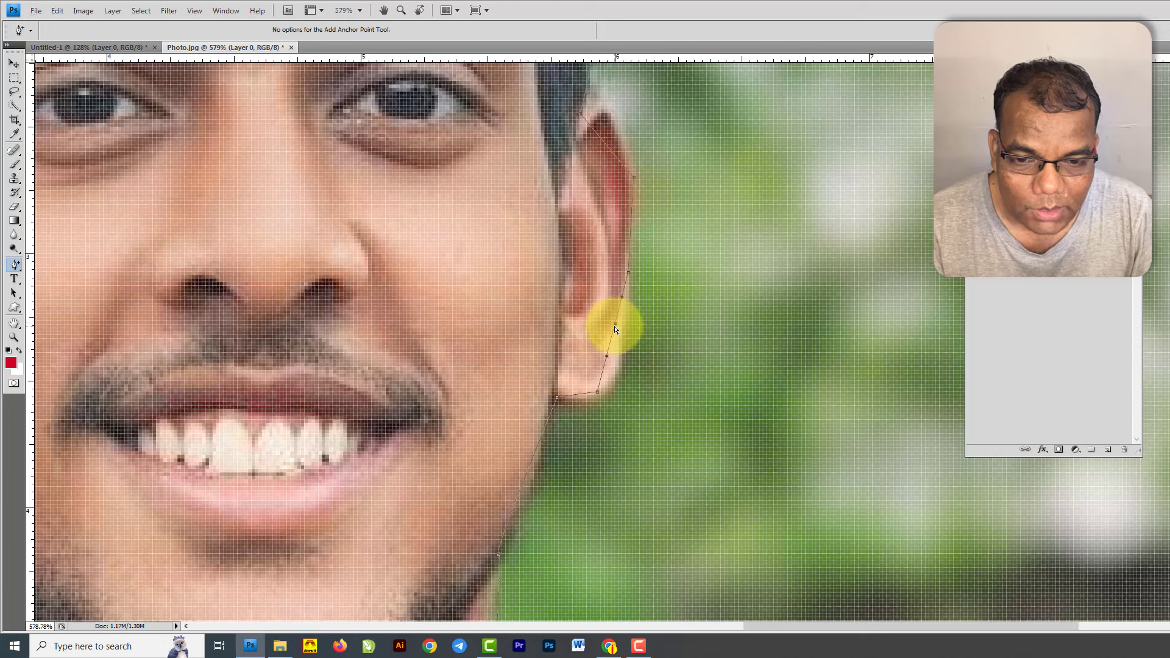
left_click_drag(616, 339, 622, 355)
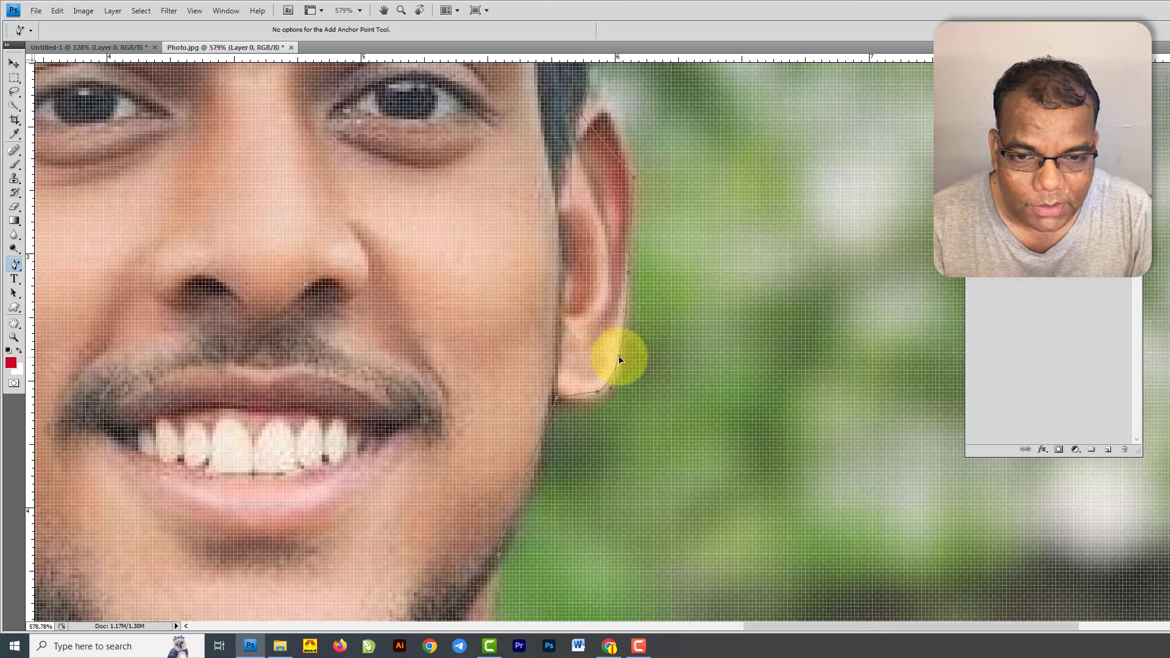
left_click(604, 142)
left_click_drag(733, 93, 724, 184)
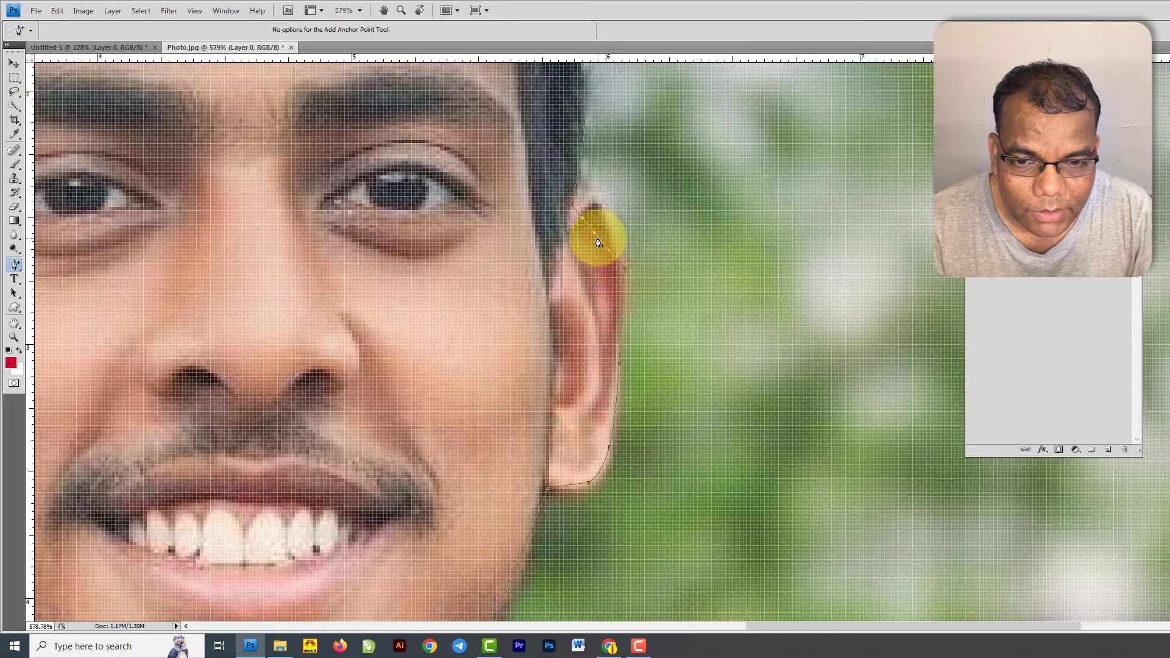
left_click_drag(607, 209, 628, 228)
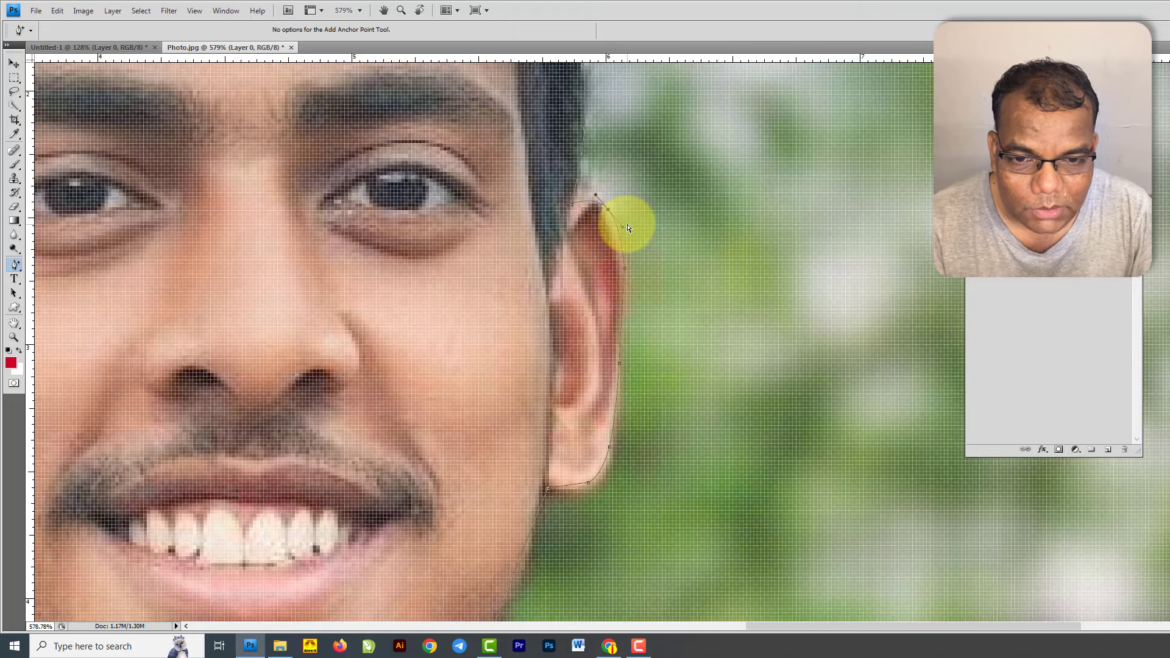
- Add an anchor point on the jaw segment below the right ear and bend it outward to the jawline
scroll(691, 199, "down", 5)
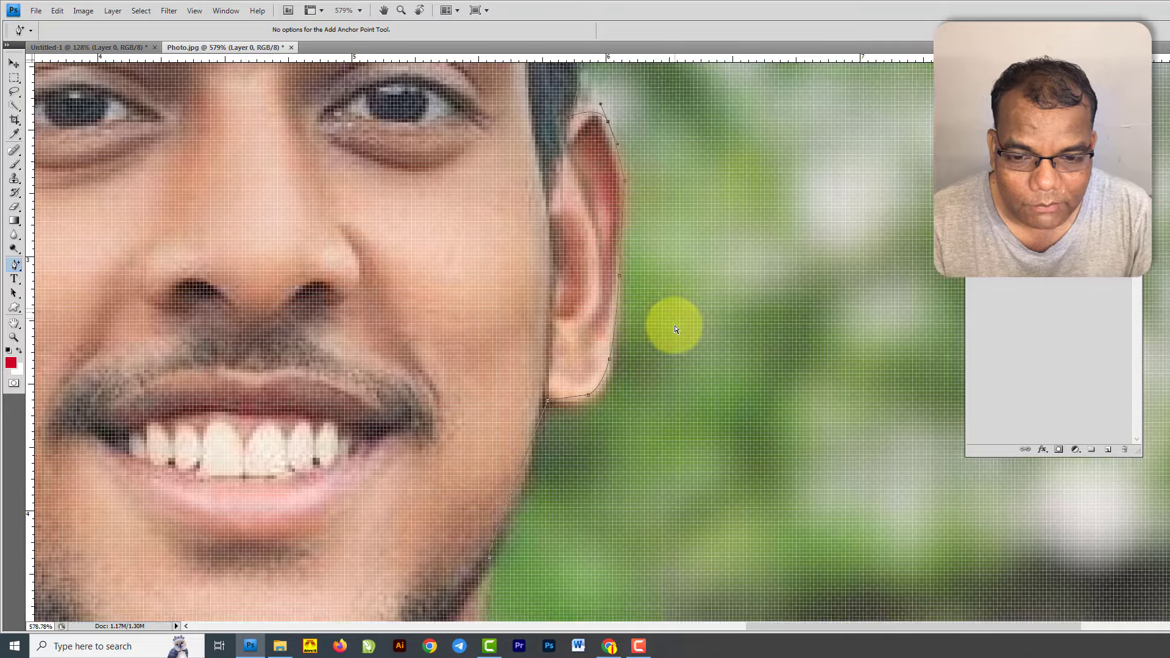
scroll(618, 378, "down", 1)
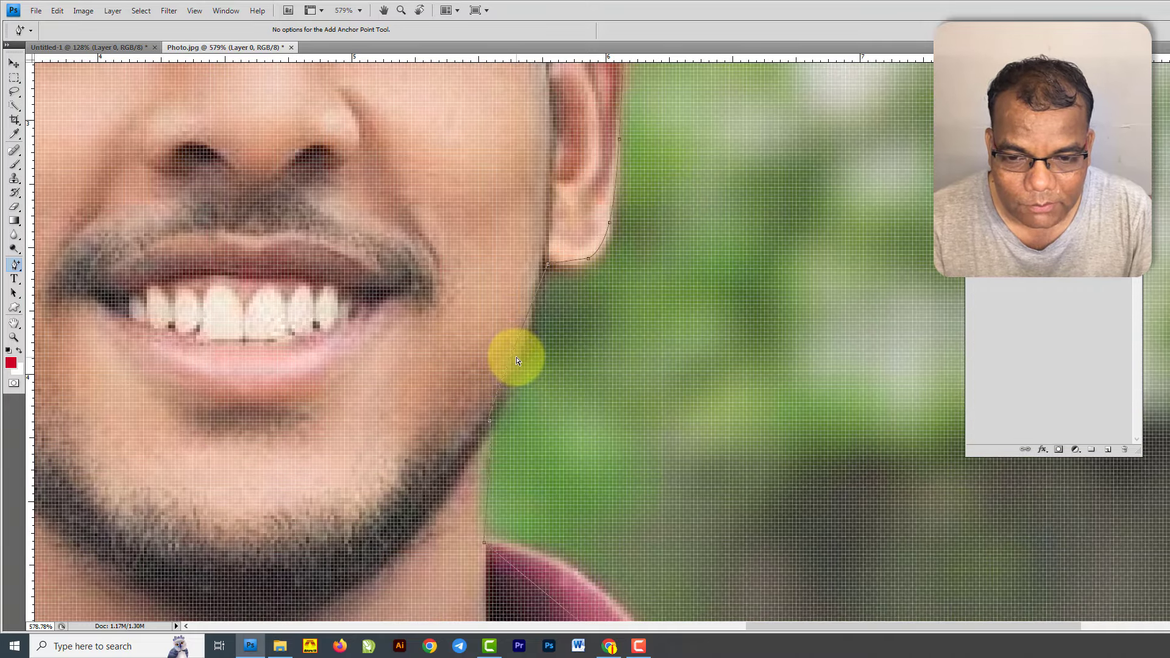
left_click(515, 347)
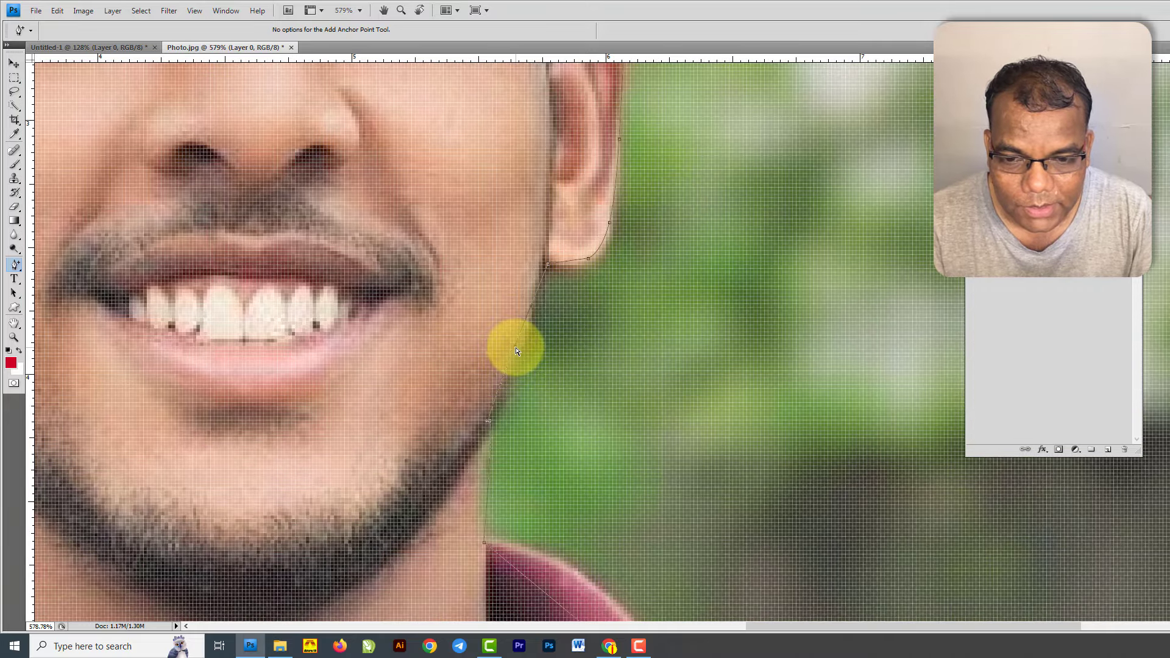
left_click_drag(515, 346, 523, 366)
- Add anchor points along the right collar, shoulder and sleeve, and curve the path out to the shirt's edge
scroll(707, 336, "down", 4)
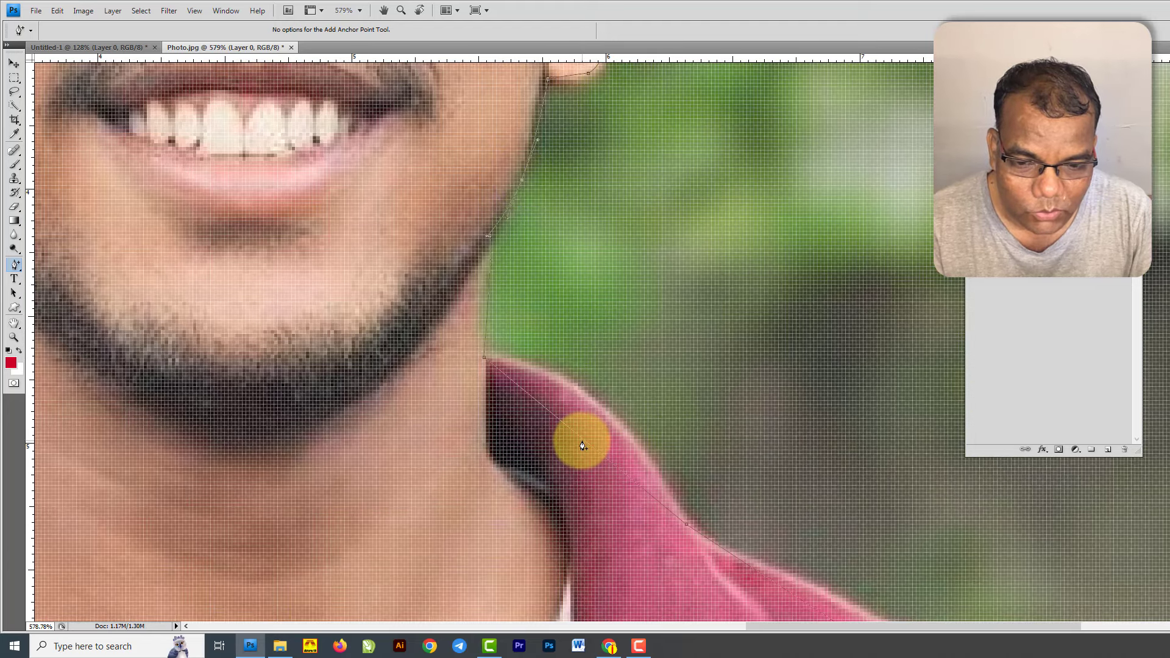
left_click_drag(577, 438, 601, 410)
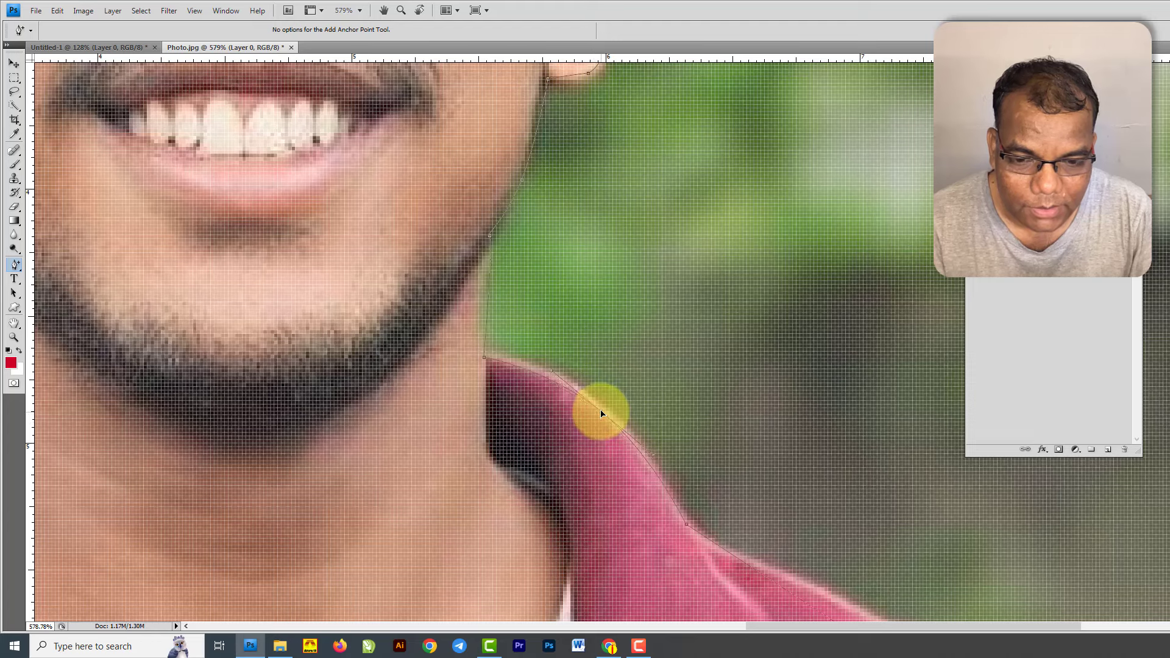
scroll(638, 378, "down", 3)
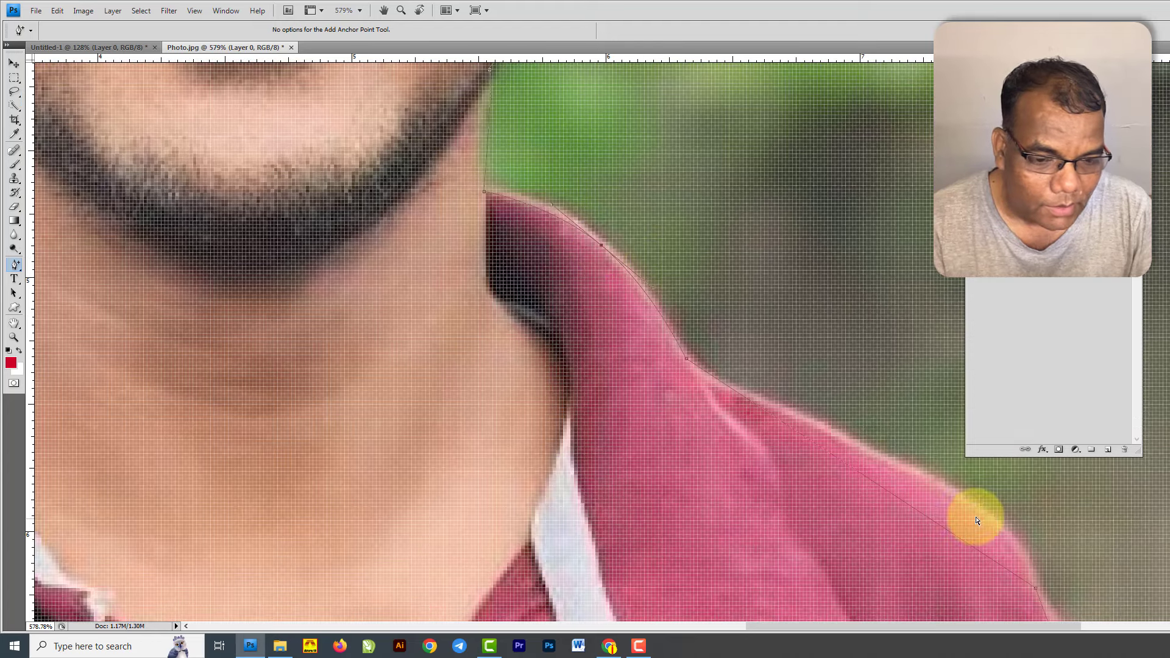
left_click(912, 506)
left_click_drag(878, 292, 755, 253)
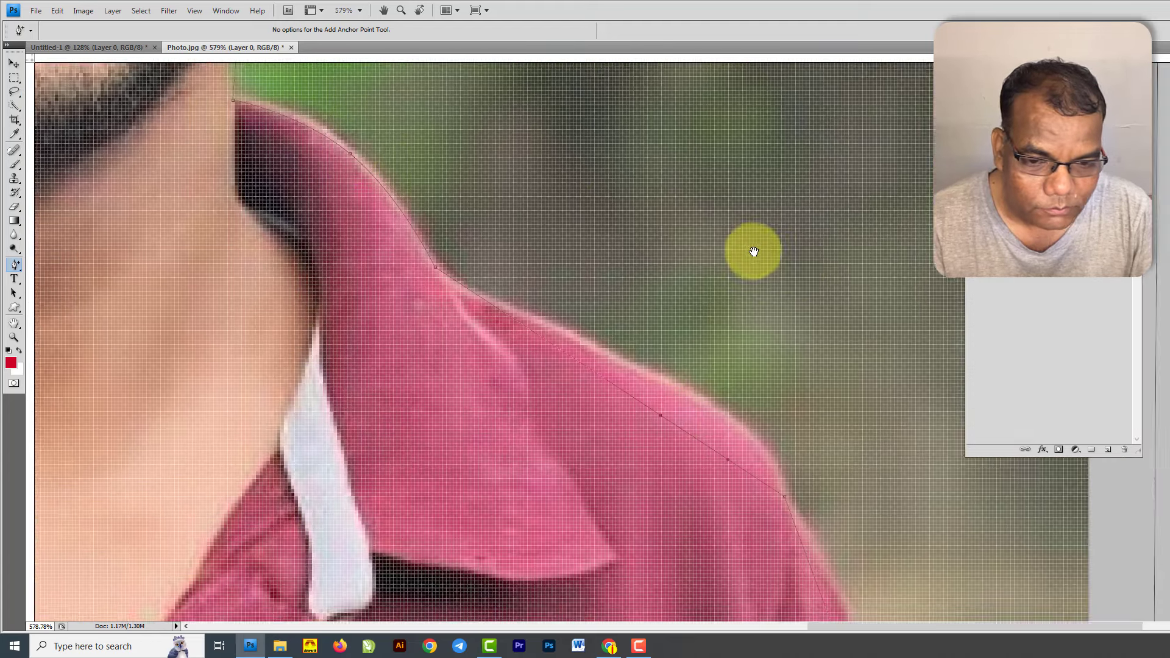
left_click_drag(630, 396, 648, 384)
scroll(755, 393, "down", 3)
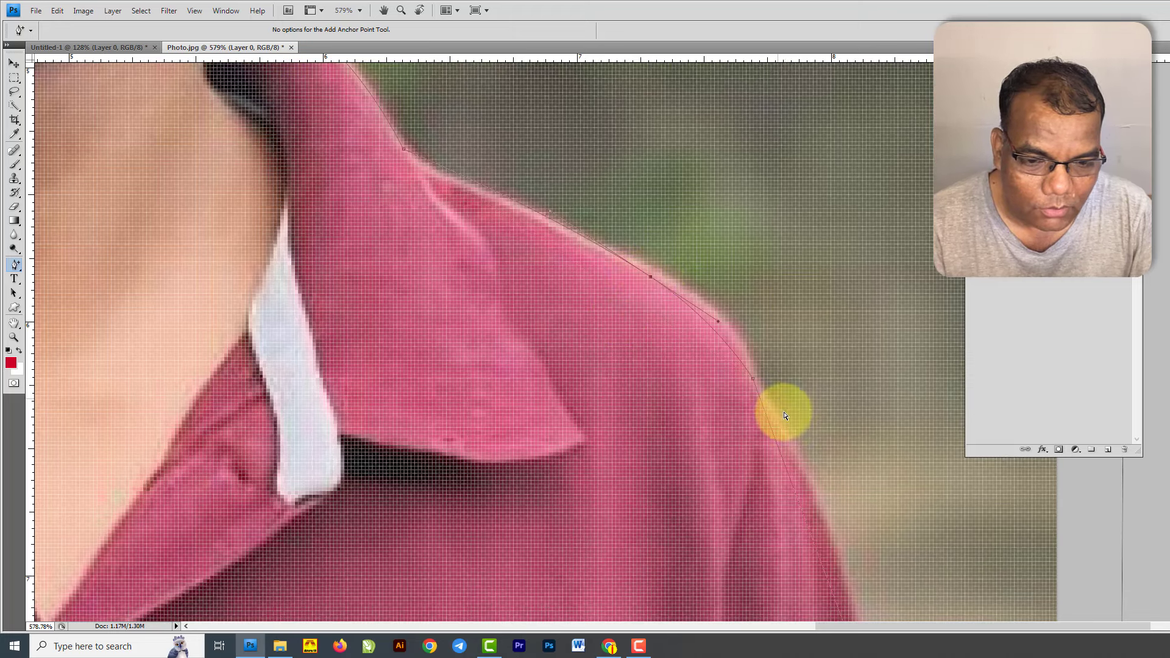
scroll(786, 424, "down", 5)
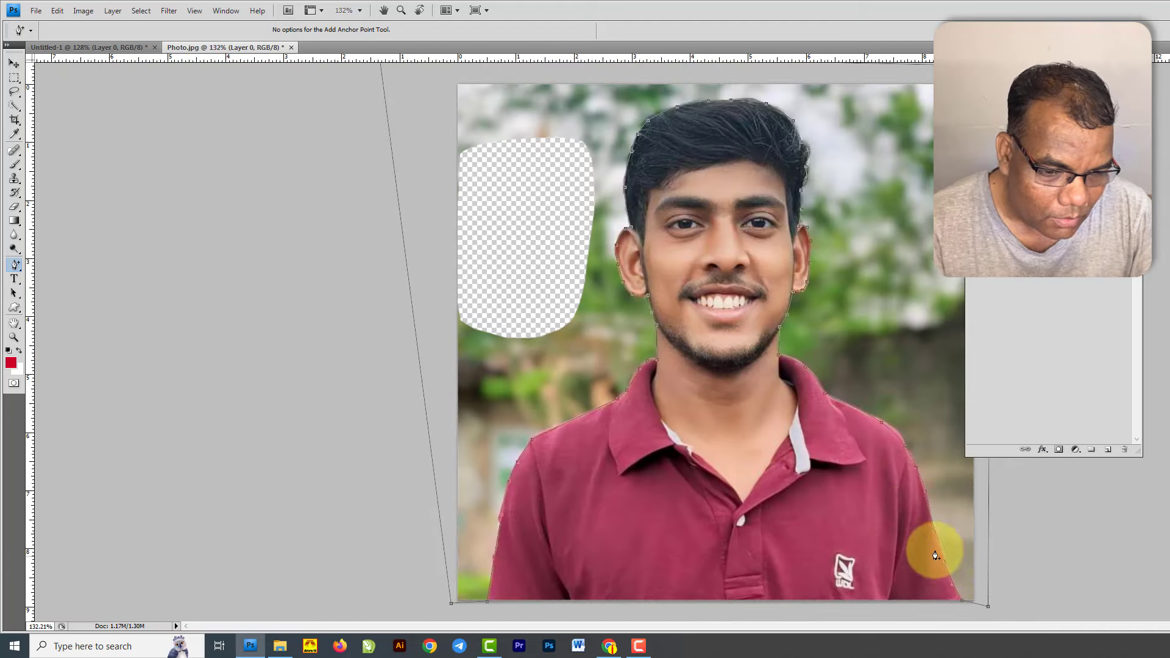
- Convert the closed path to a selection, delete the background around the man, and deselect
scroll(653, 484, "down", 2)
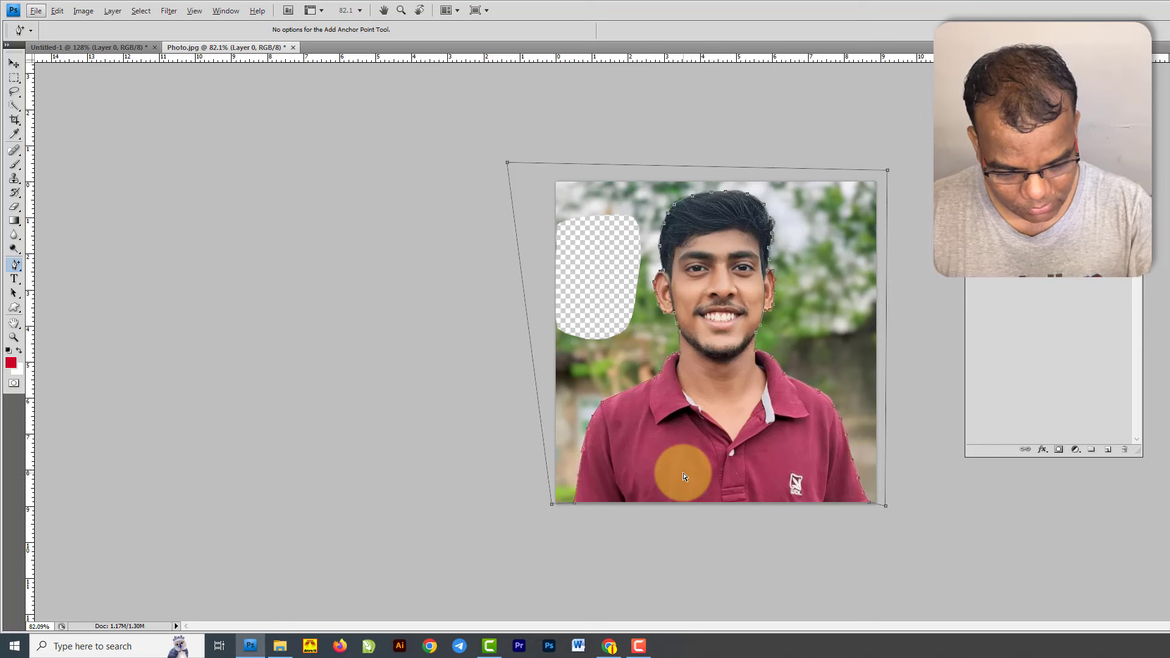
key("ctrl+Return")
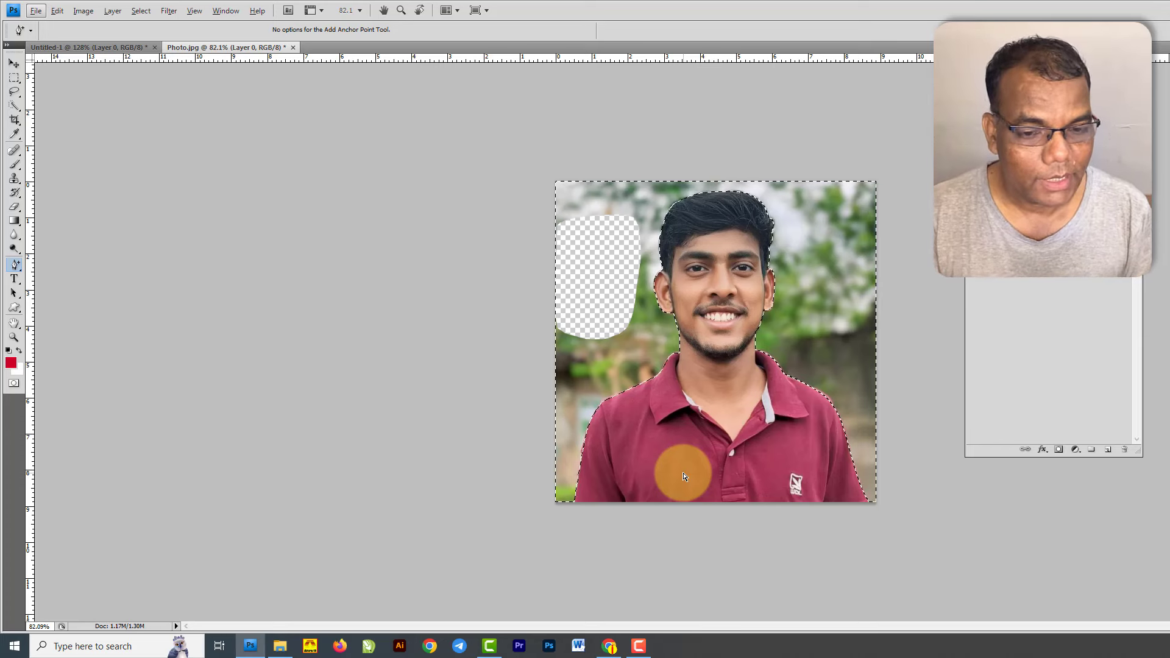
key("Delete")
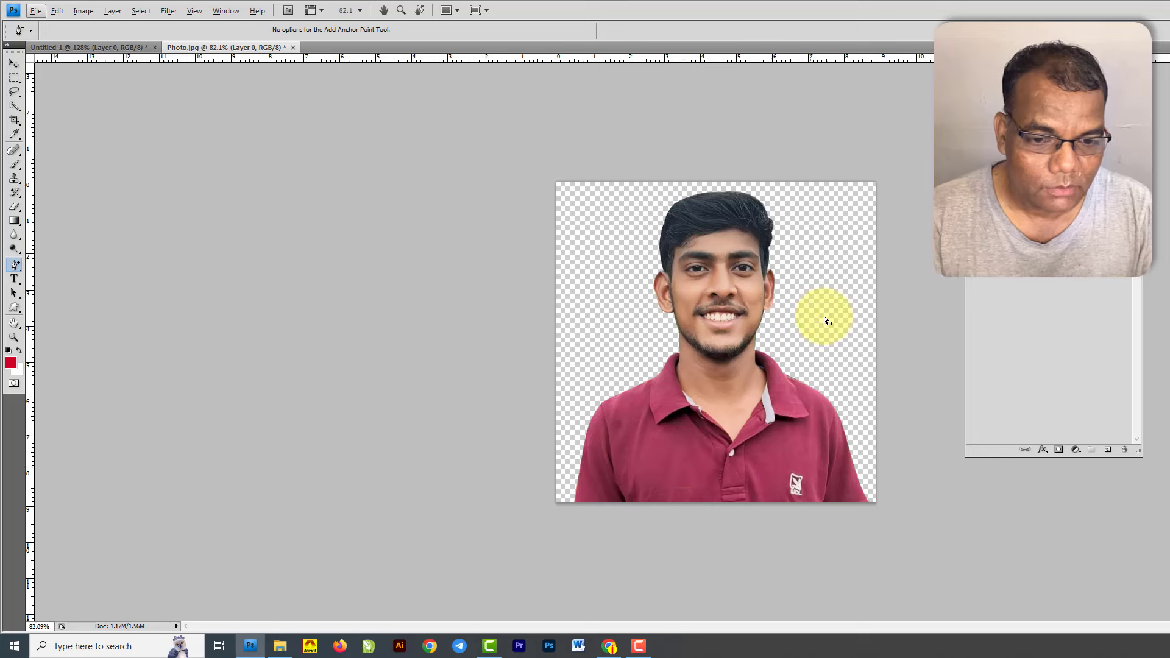
key("ctrl+d")
key("ctrl+0")
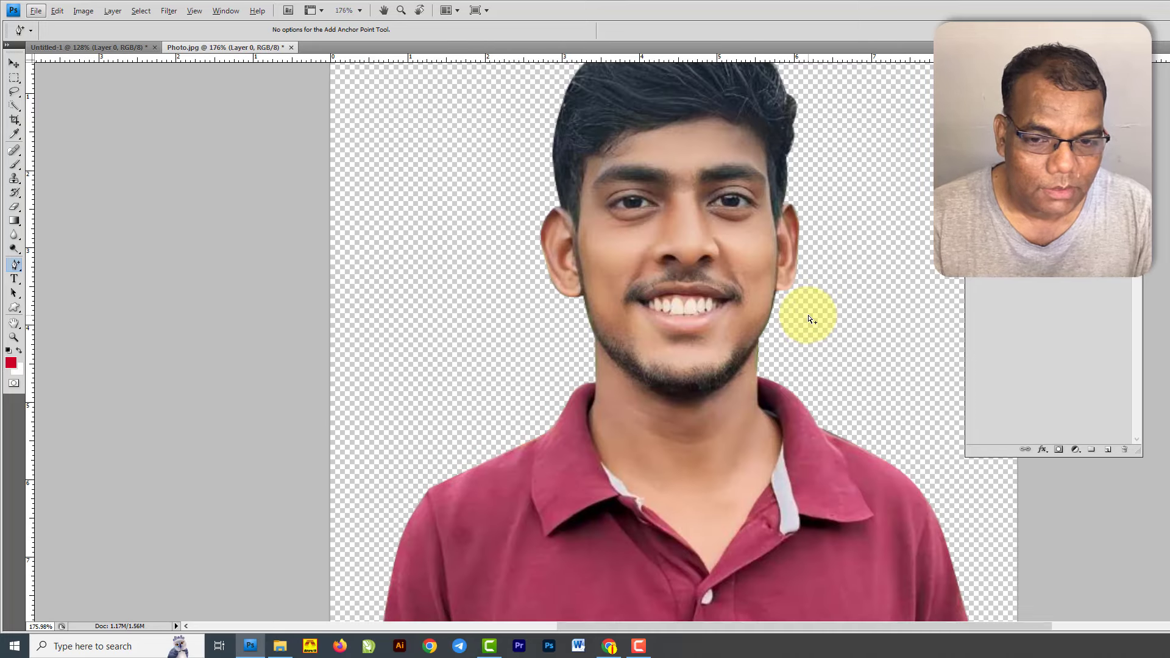
scroll(811, 319, "up", 1)
scroll(811, 319, "down", 4)
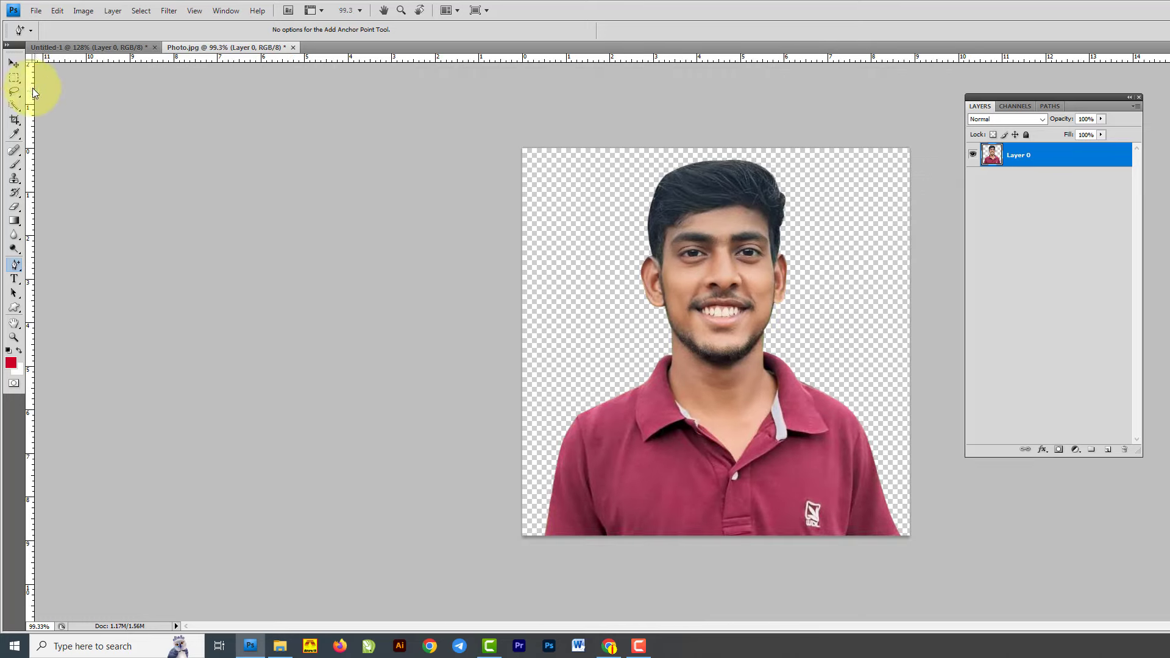
- Add a new empty layer above the man's cutout and select the entire canvas
left_click(14, 63)
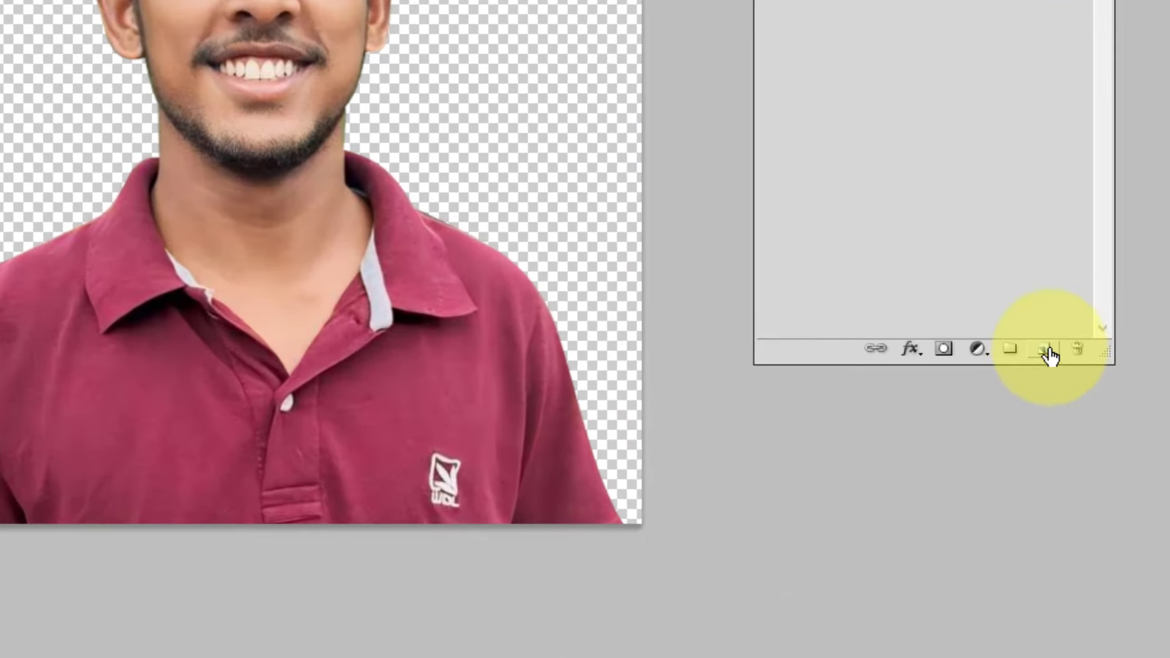
left_click(1046, 352)
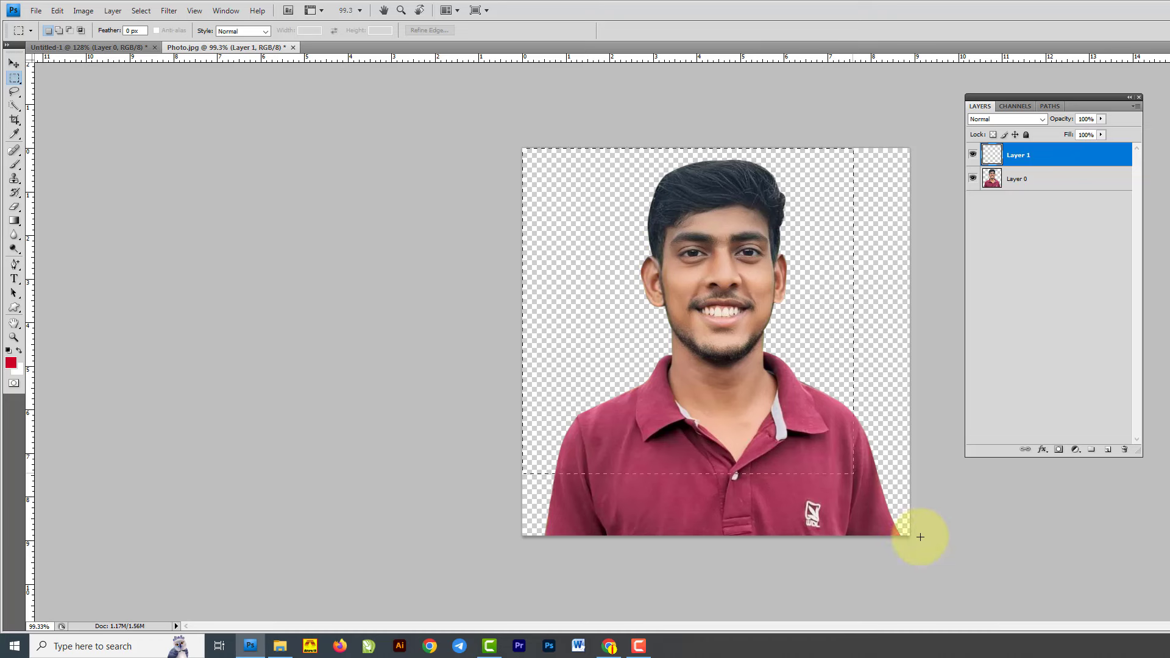
key("ctrl+a")
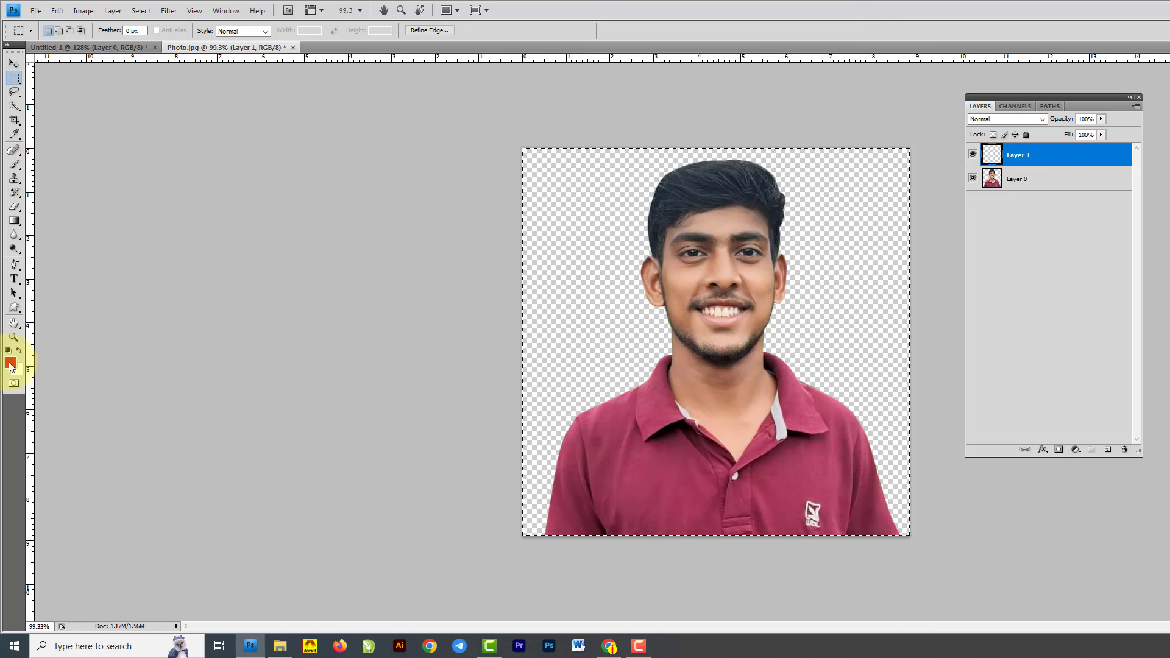
- Set the foreground color to light blue, #49cffb
left_click(11, 363)
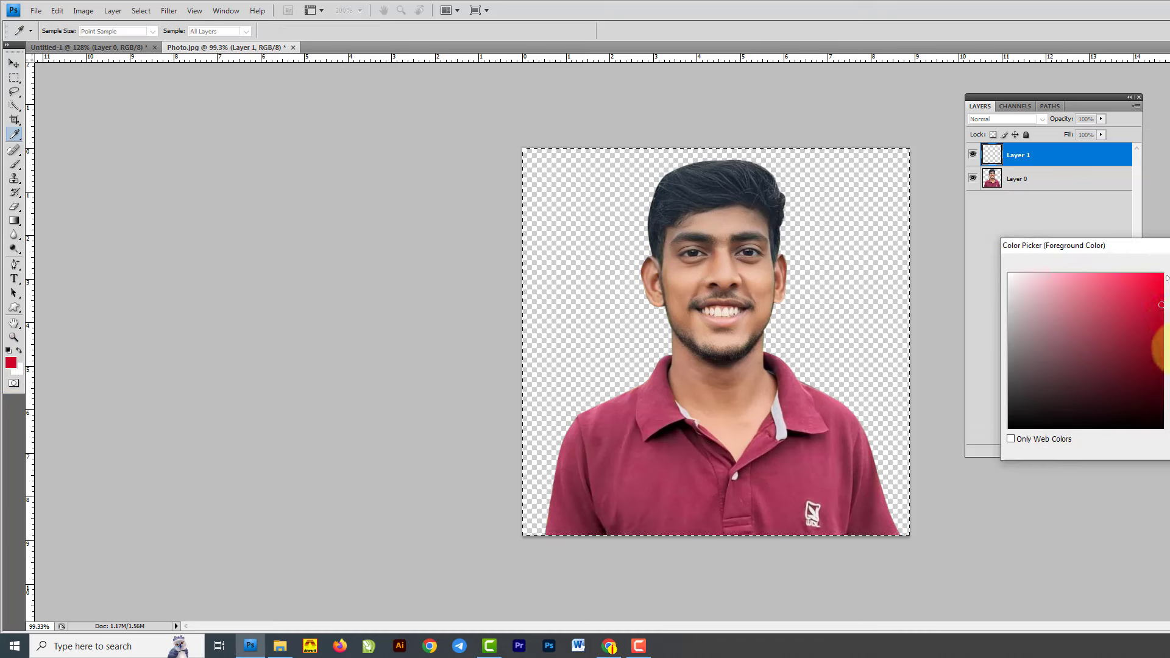
left_click_drag(1147, 250, 920, 135)
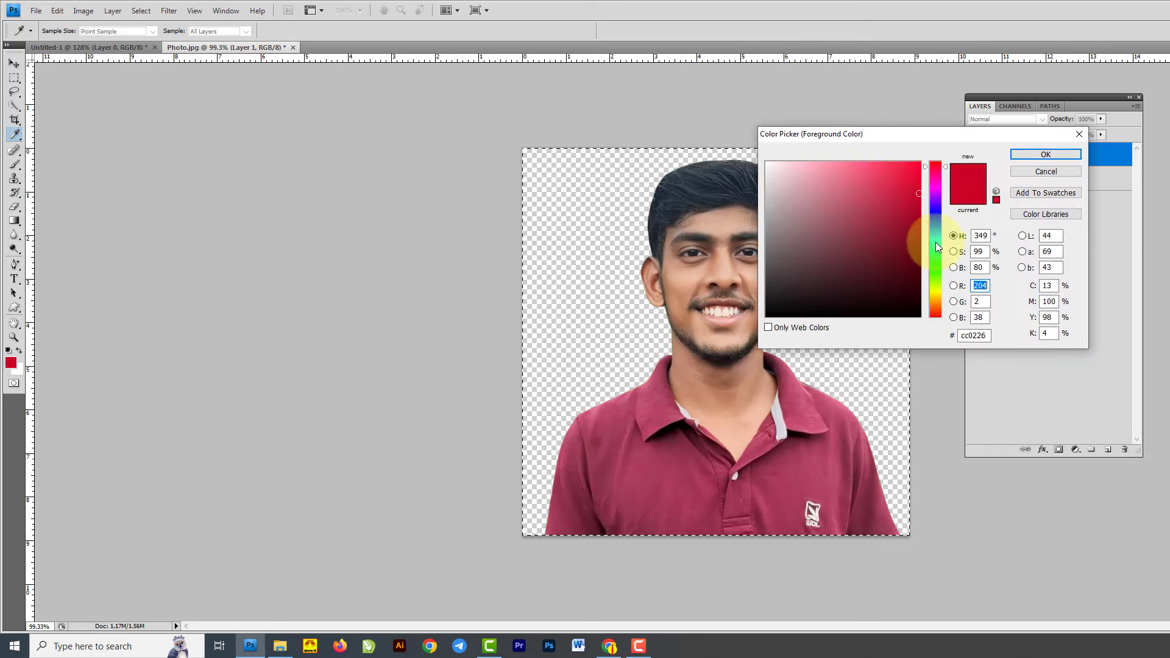
left_click(935, 232)
left_click(796, 166)
left_click_drag(796, 166, 857, 166)
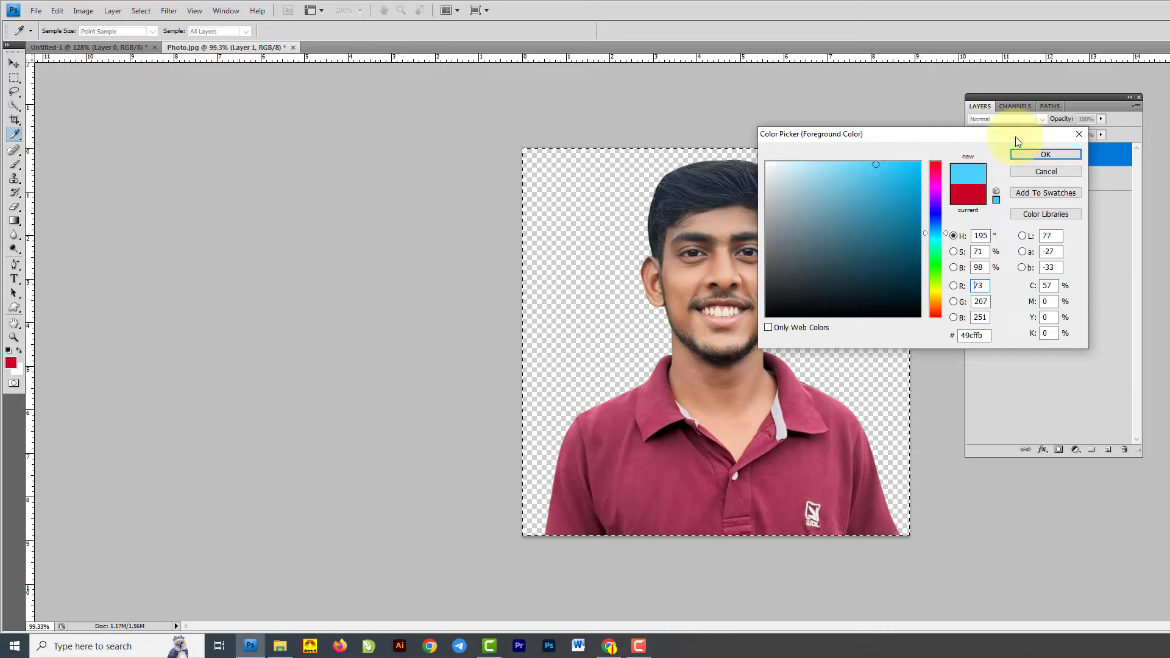
left_click(1050, 156)
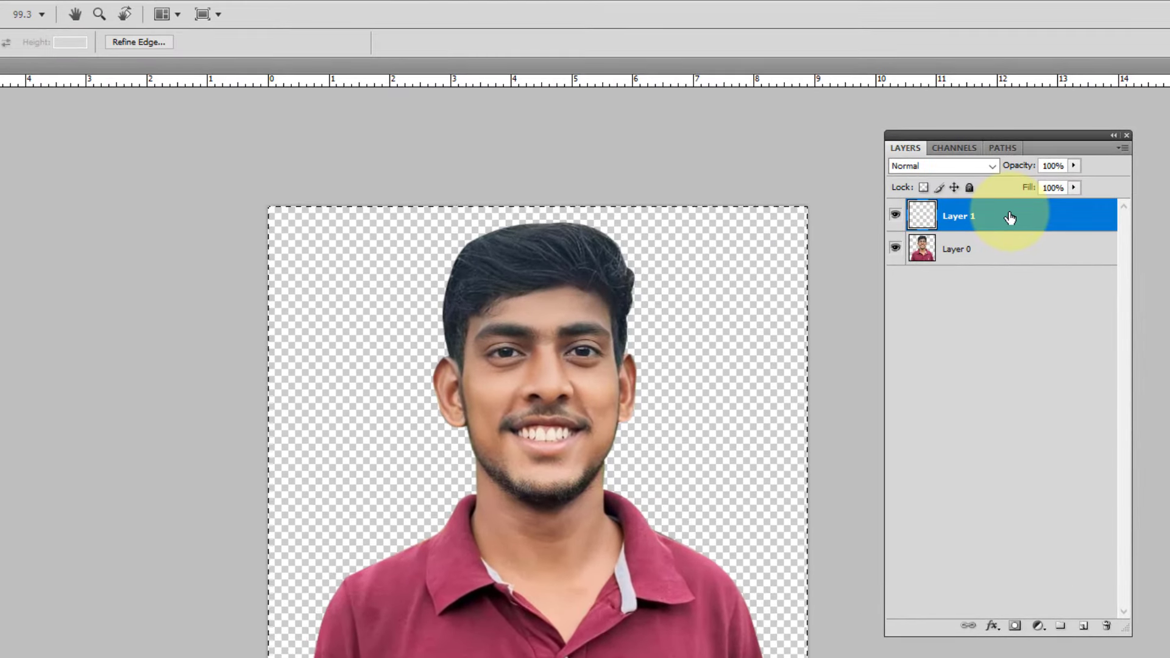
- Fill the new layer with the light blue, deselect, and reorder the man's layer above it
key("alt+BackSpace")
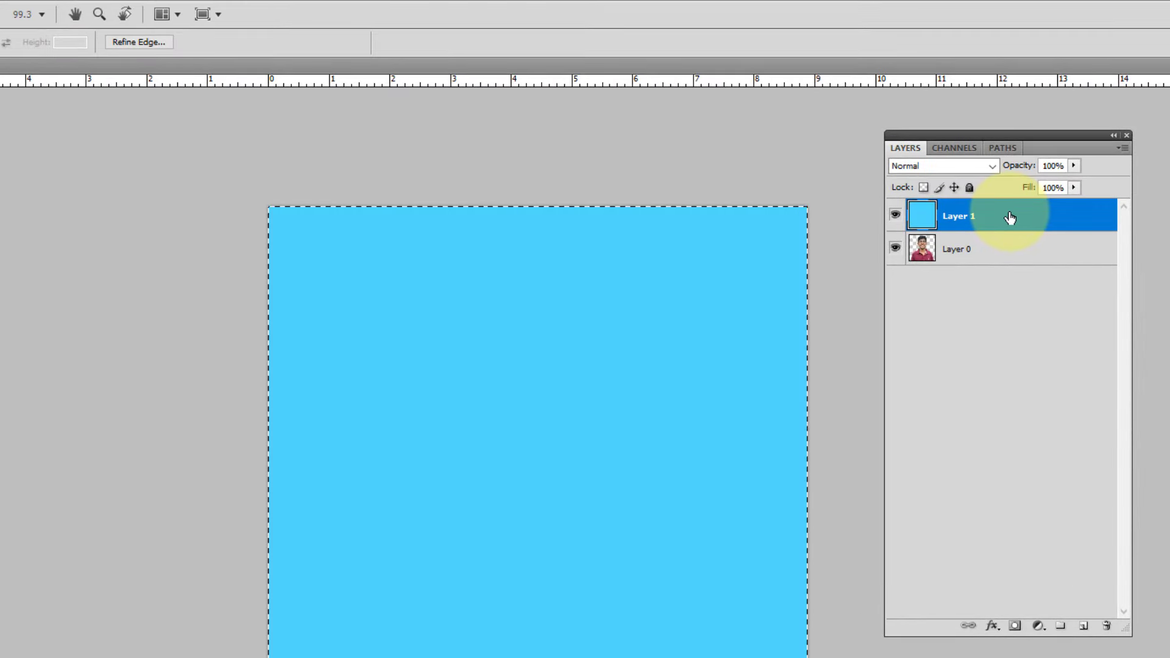
key("ctrl+d")
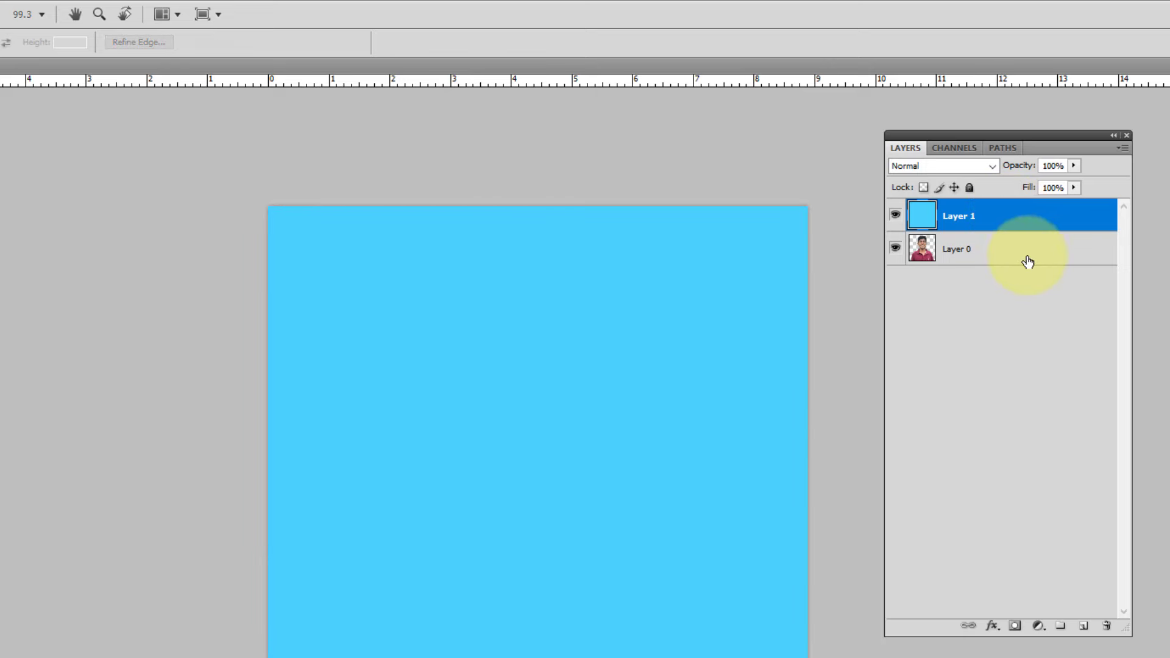
left_click_drag(1026, 261, 1023, 214)
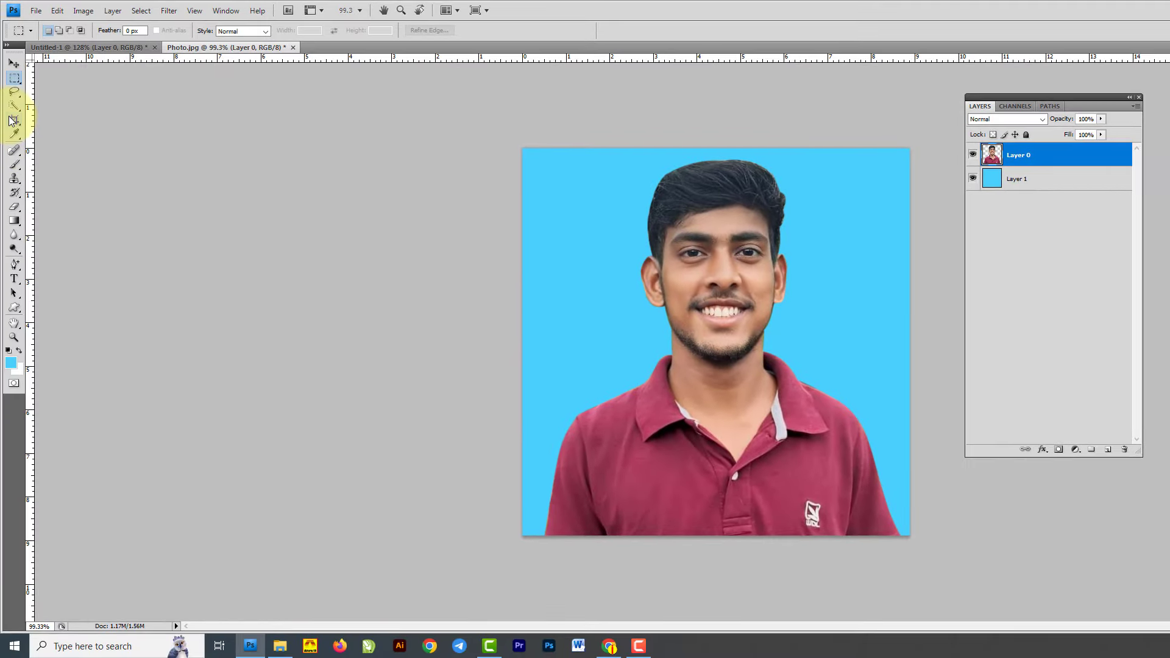
- Crop the canvas at both sides to a narrower portrait around the man
left_click(14, 120)
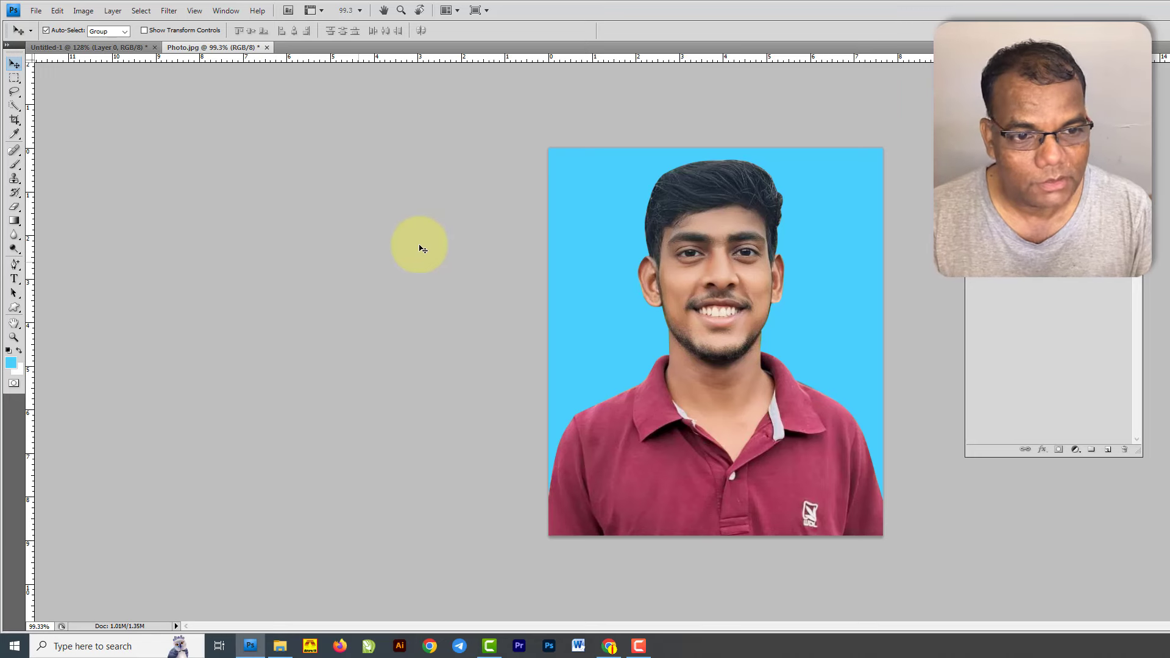
- Save the blue-background portrait to the Desktop as Photo.jpg in JPEG format with maximum quality 12
left_click(38, 12)
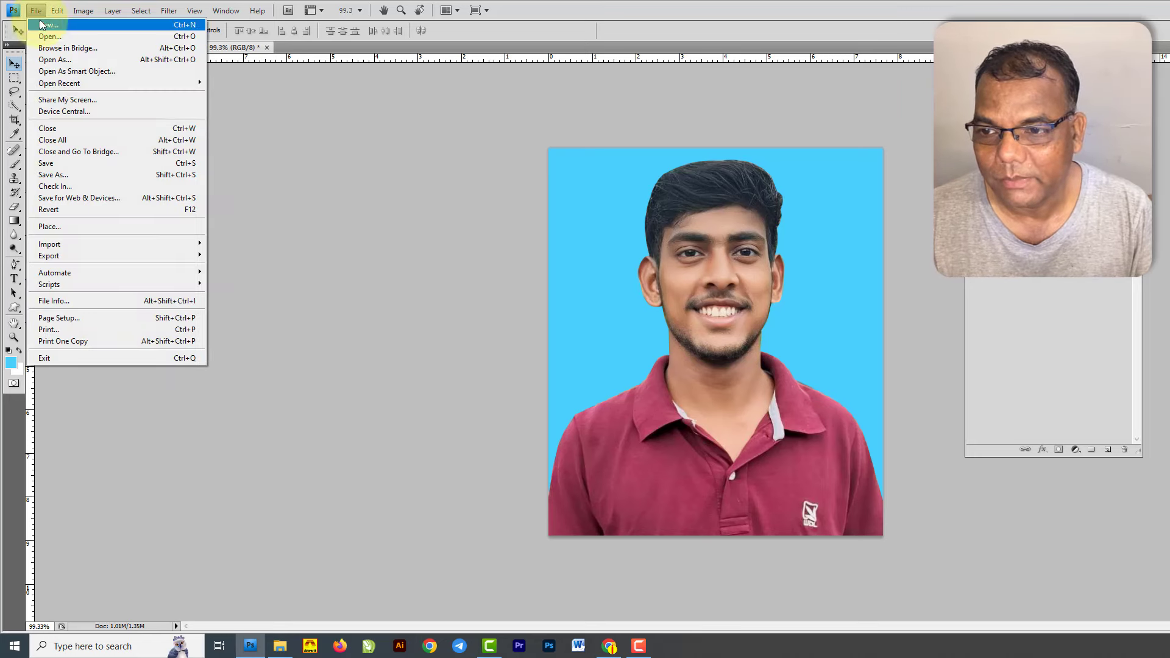
left_click(74, 176)
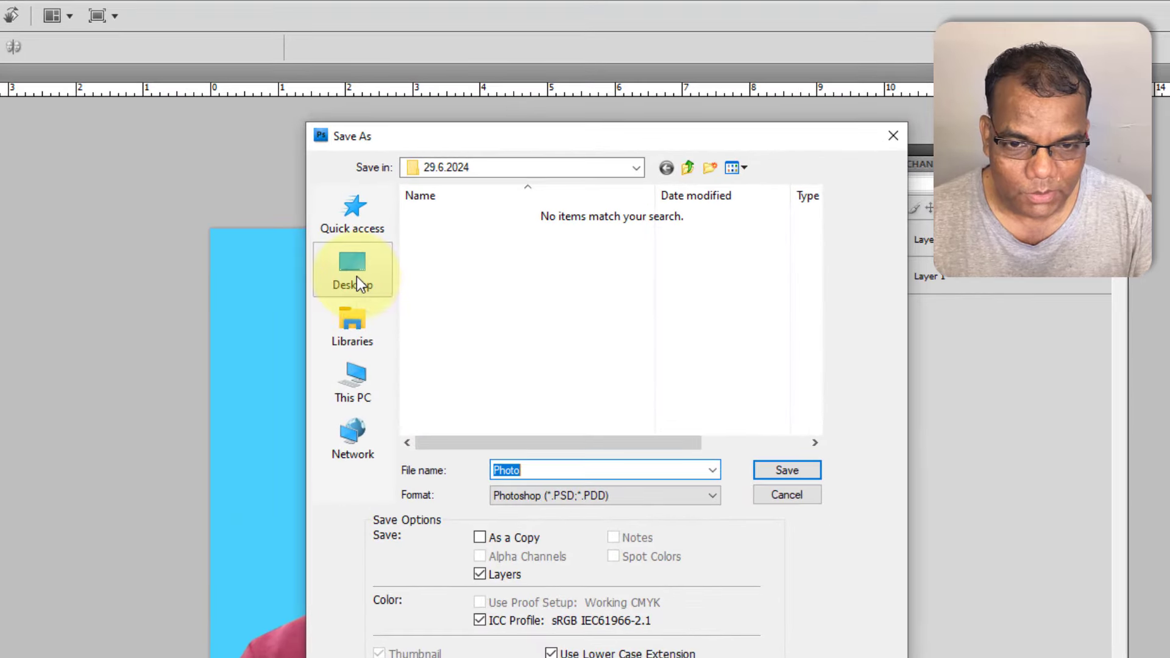
left_click(619, 186)
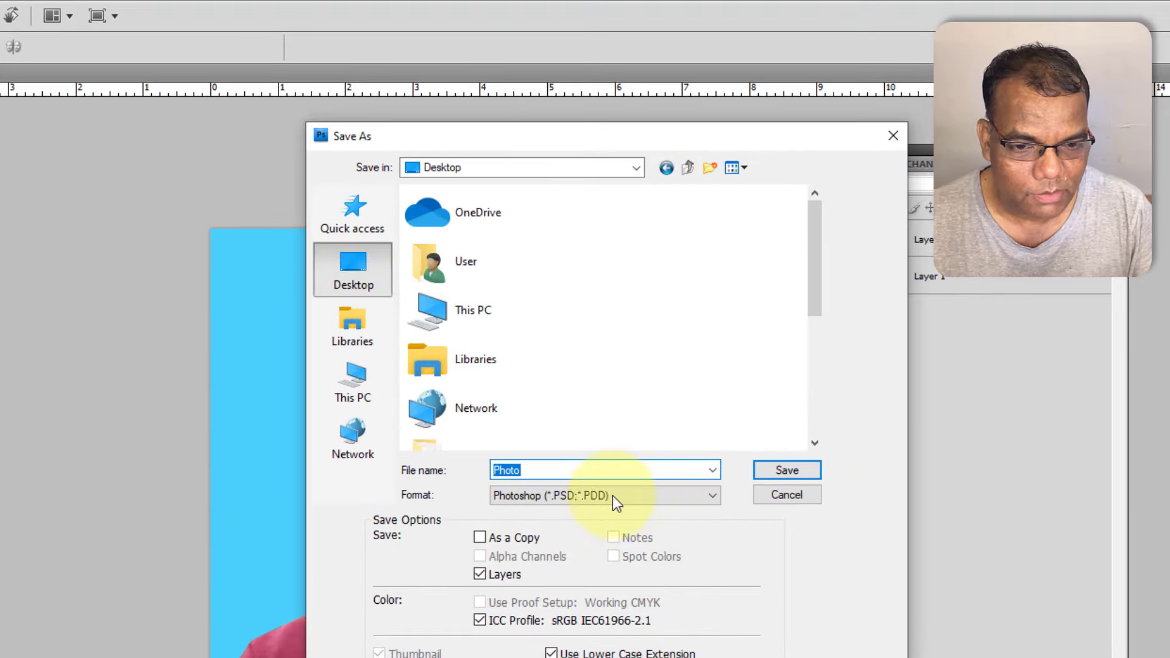
left_click(654, 496)
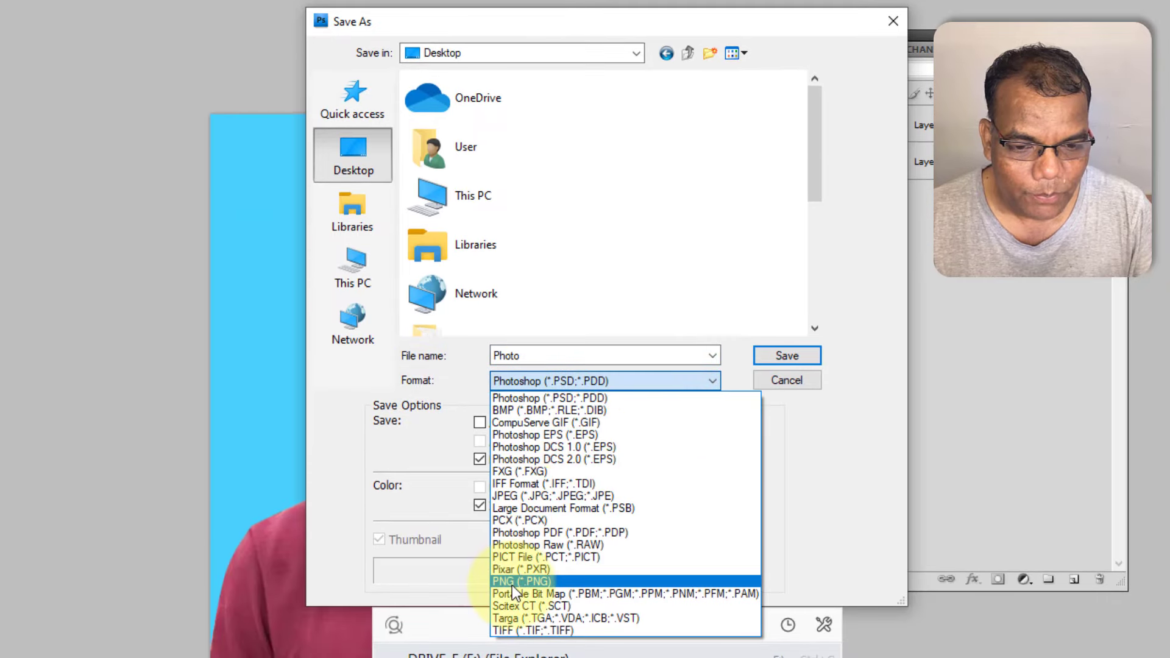
left_click(540, 496)
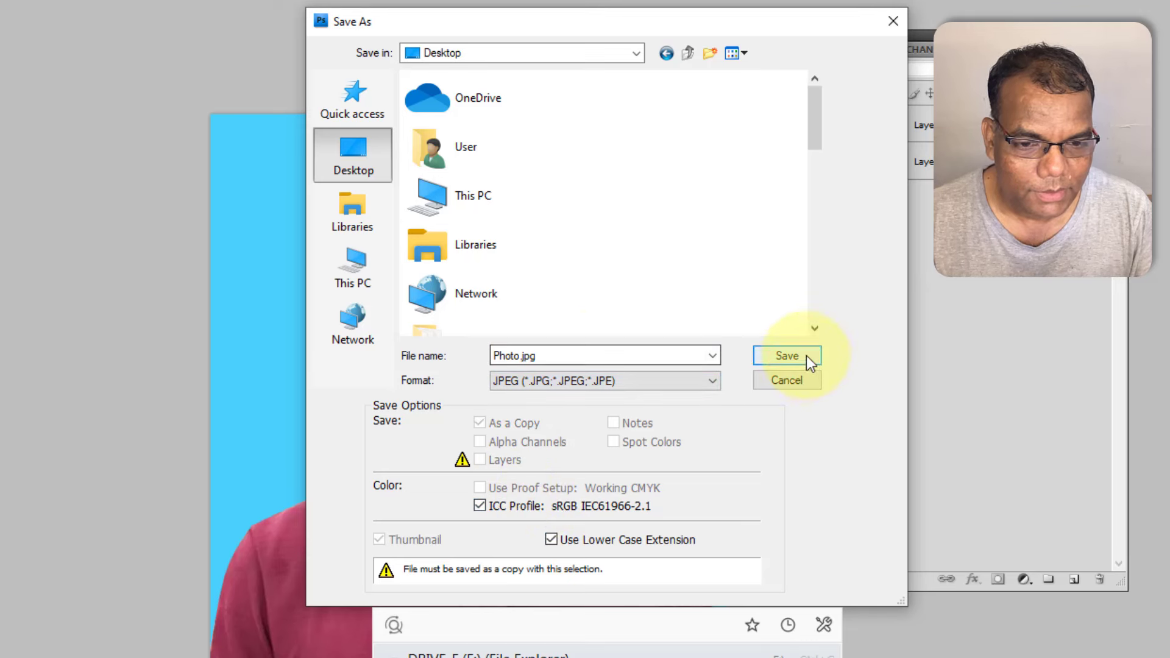
double_click(601, 353)
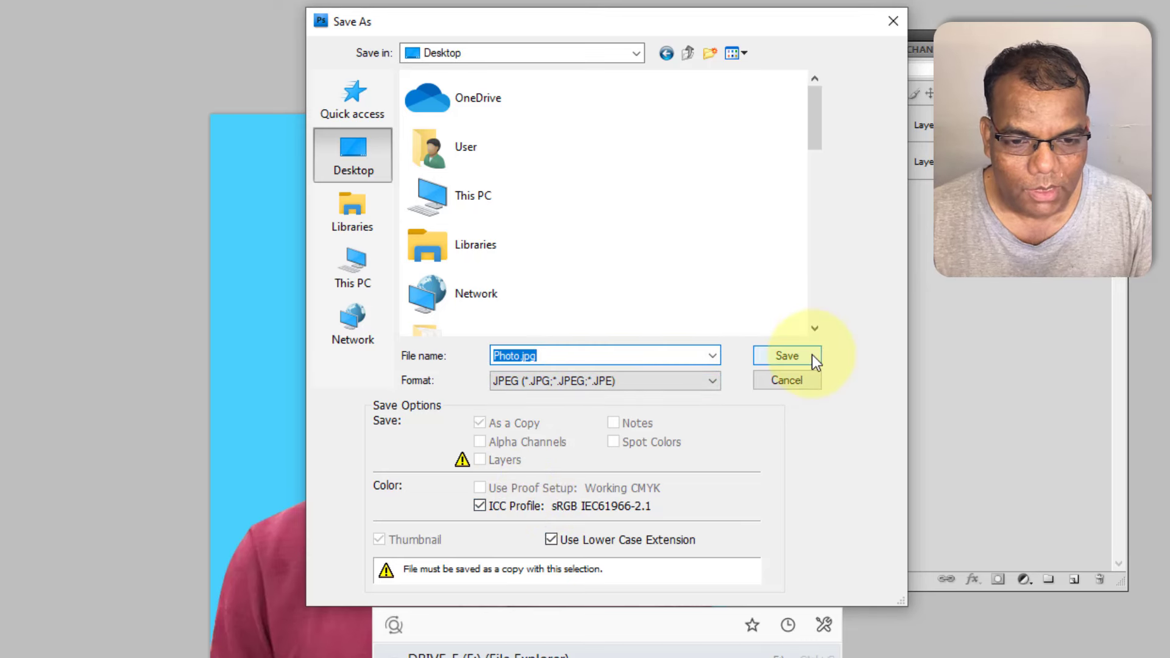
left_click(787, 356)
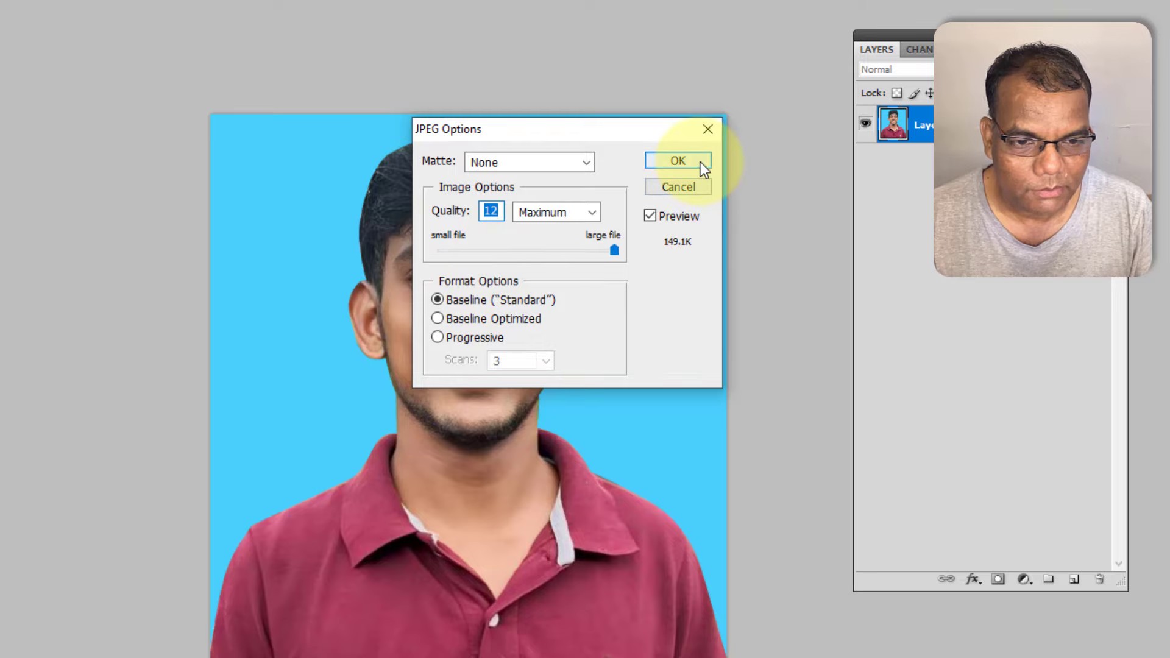
left_click(700, 162)
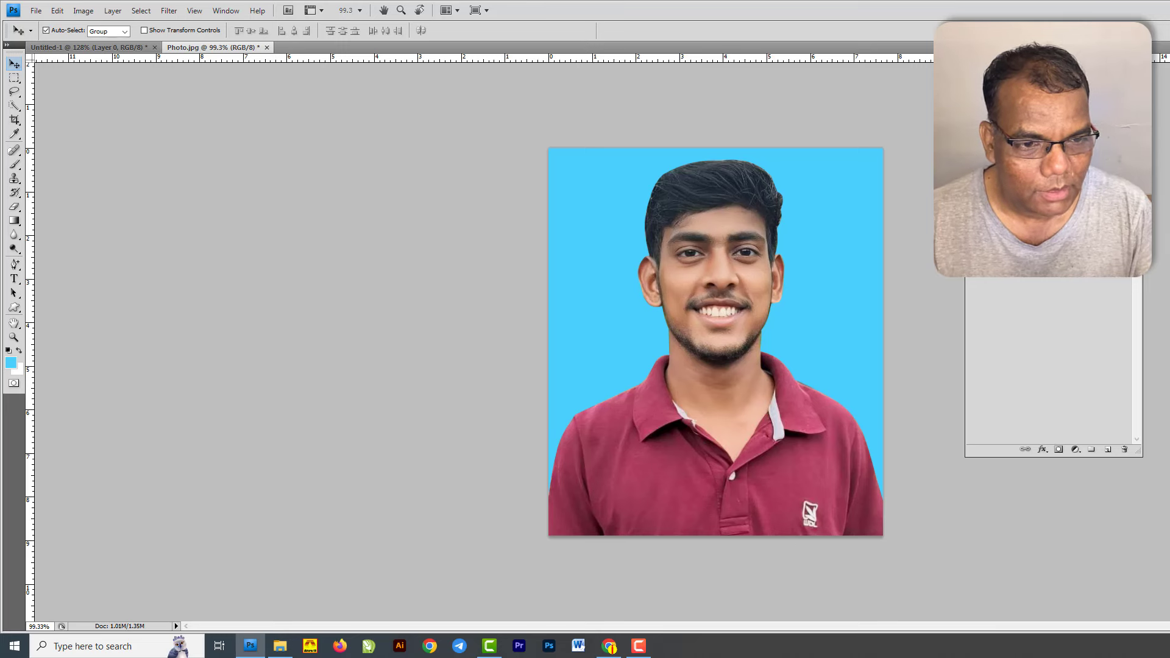
- Delete the light blue background behind the man, leaving him on transparency
key("Delete")
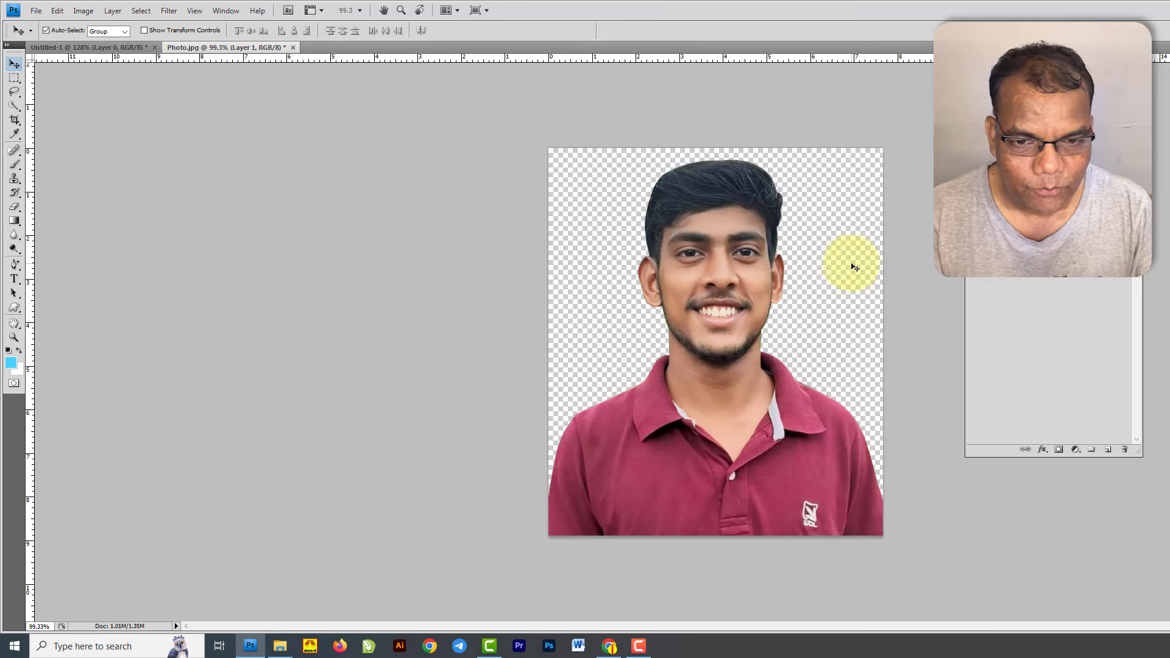
- Try to save the transparent cutout as Photo.png in PNG format in the 29.6.2024 folder
left_click(36, 10)
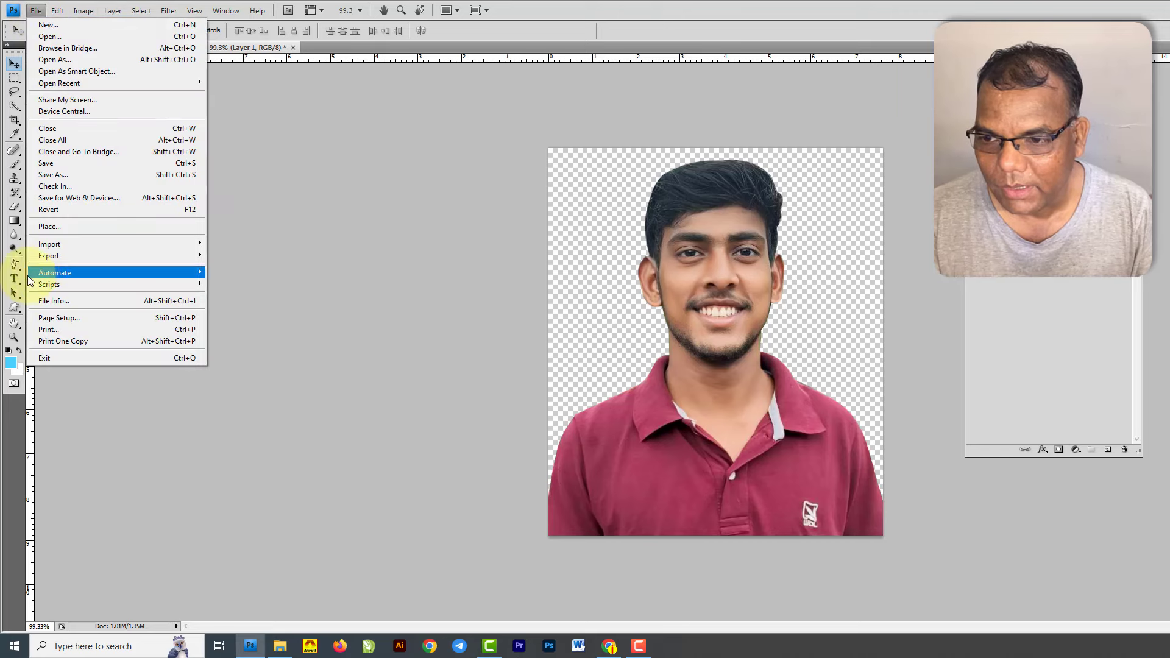
left_click(58, 175)
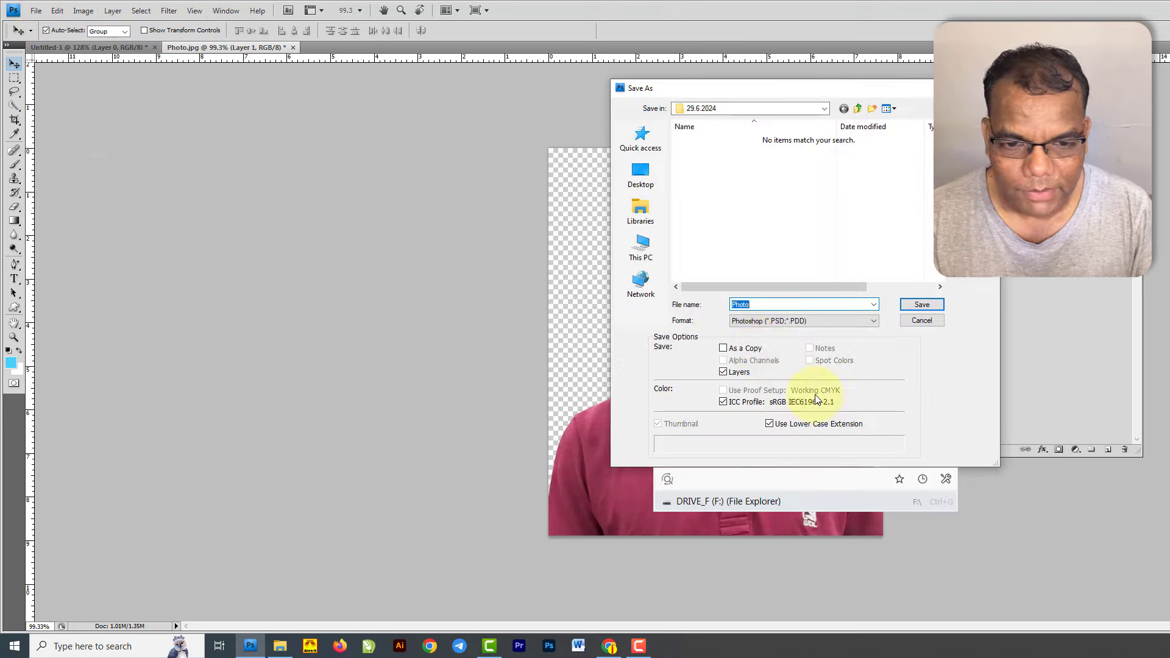
left_click(814, 321)
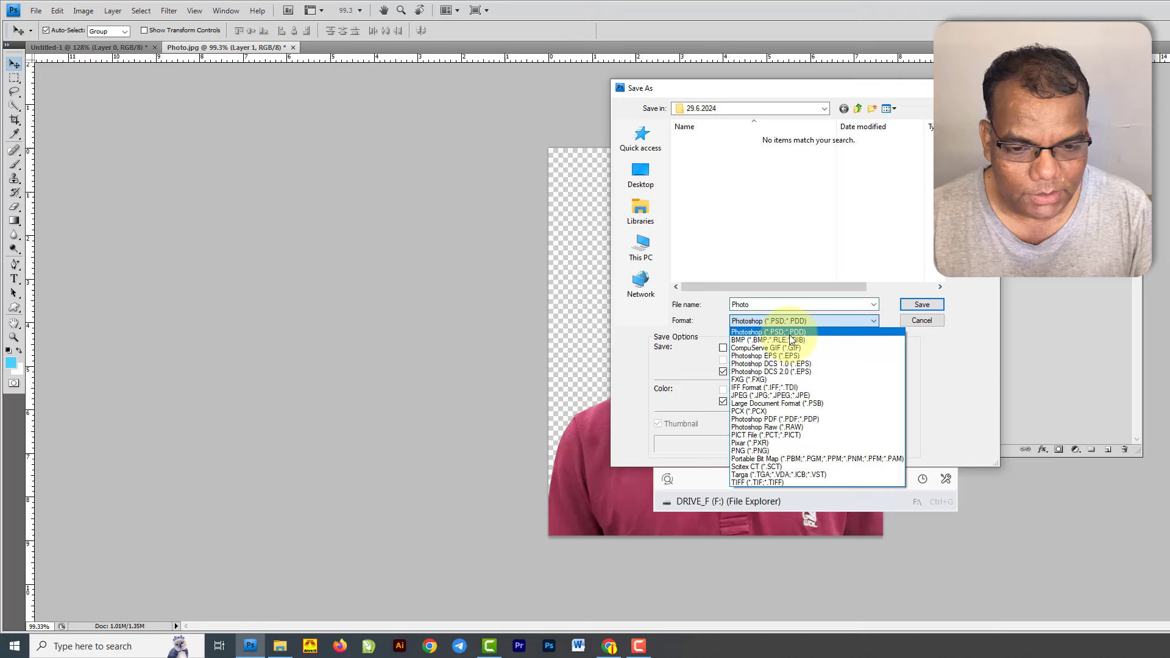
left_click(761, 455)
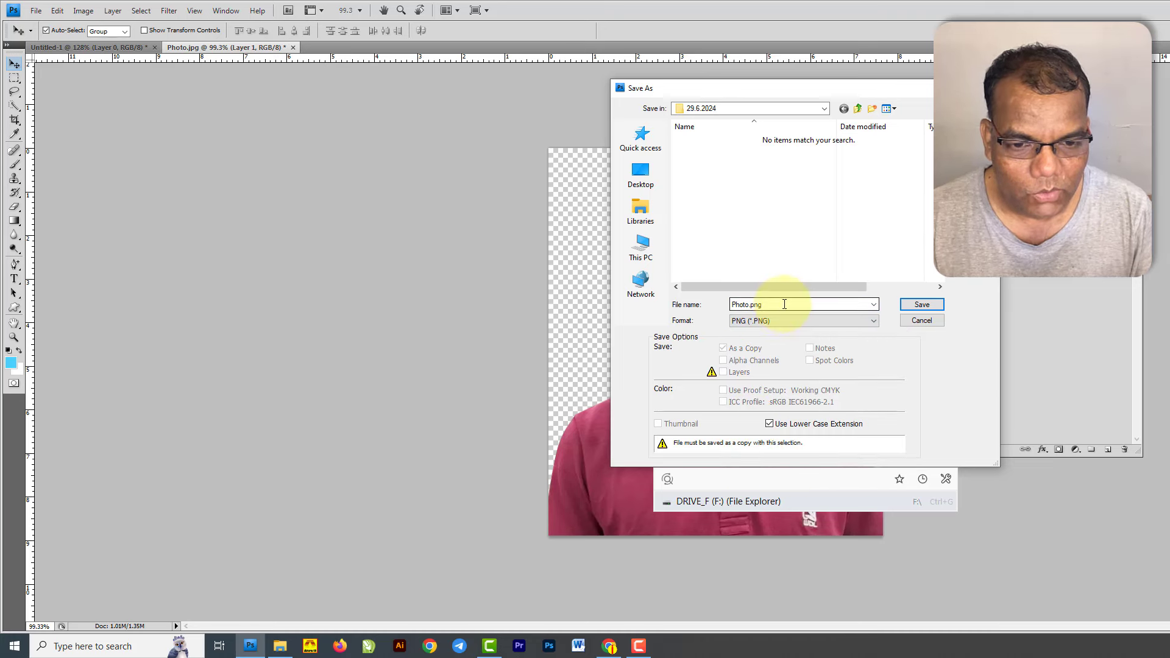
left_click(922, 305)
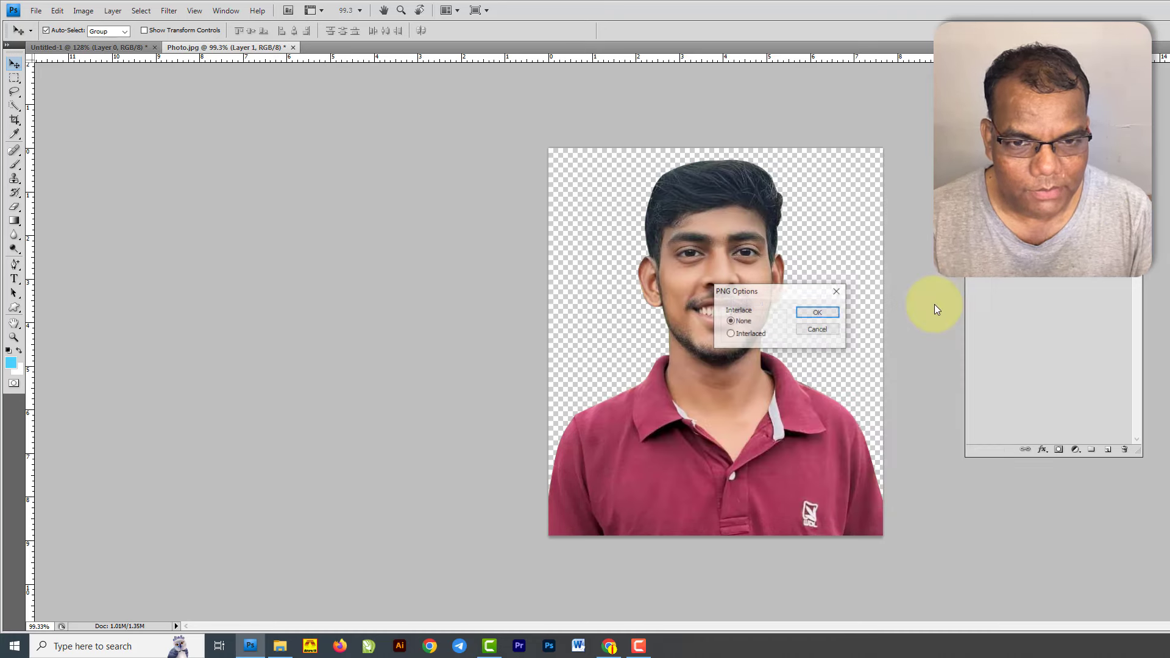
left_click(812, 330)
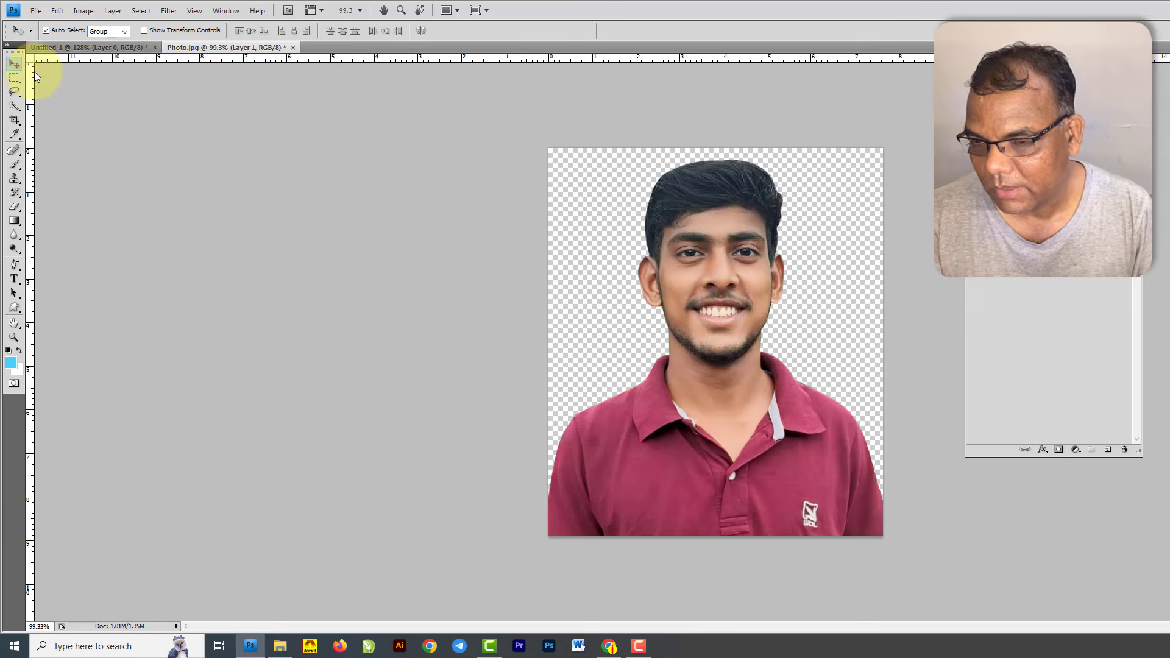